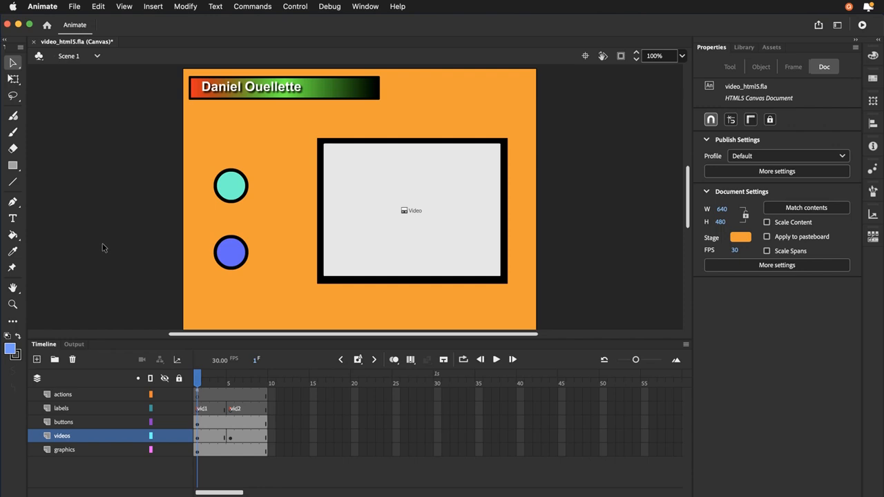
Step: Switch to the Firefox preview of video_html5, pause the first video with its controls, and try its full-screen mode
key("cmd+Tab")
key("super+Tab")
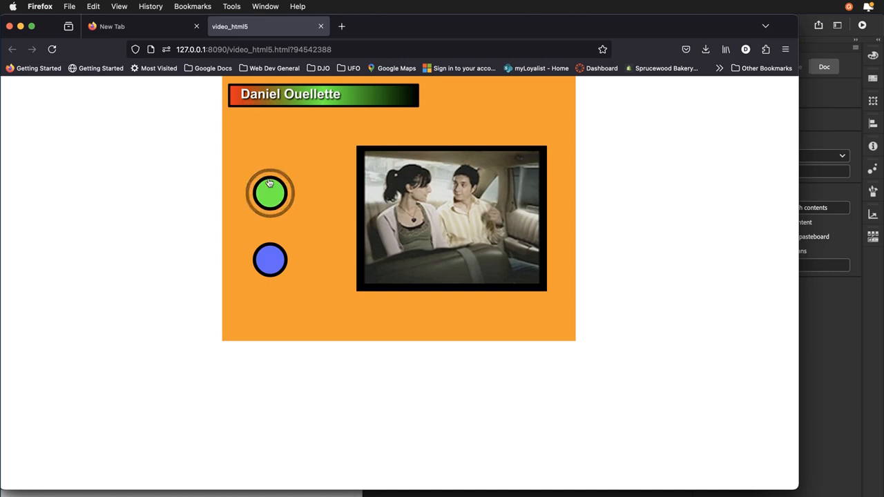
mouse_move(516, 219)
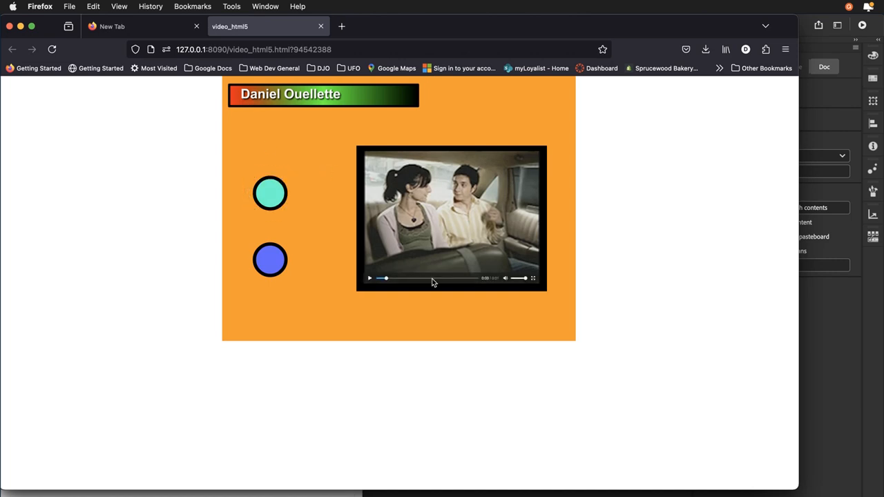
mouse_move(407, 225)
left_click(415, 227)
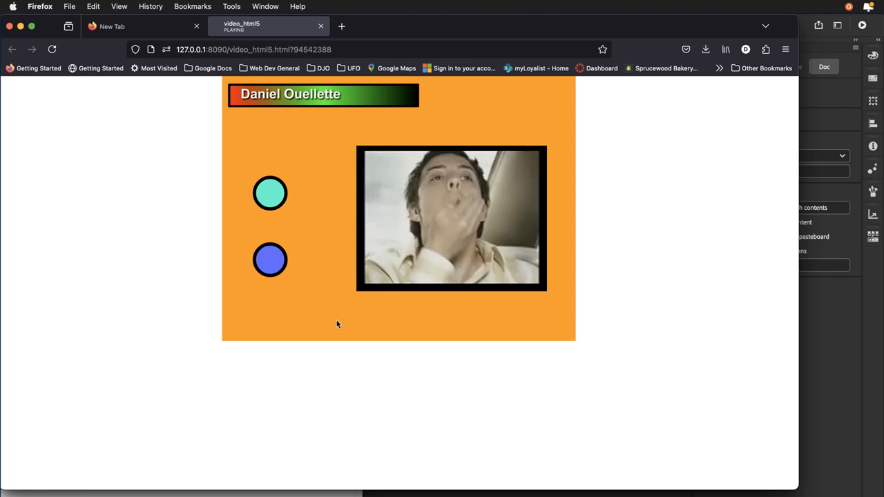
mouse_move(492, 275)
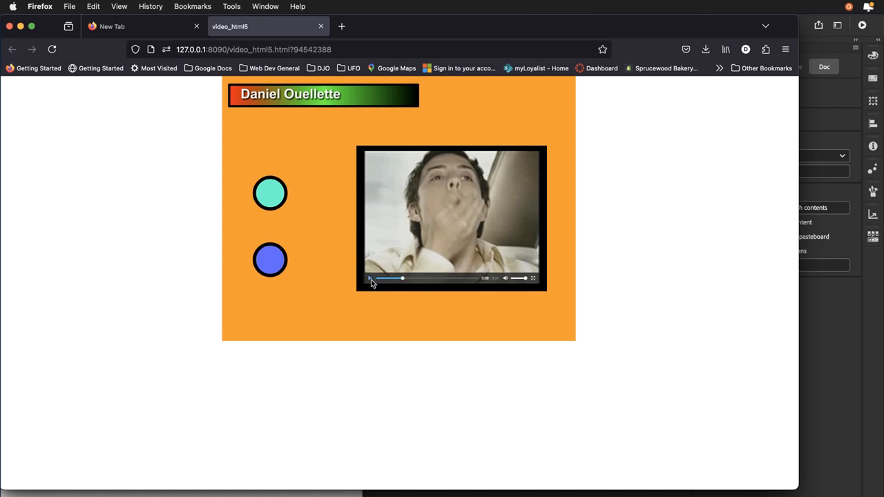
left_click(533, 278)
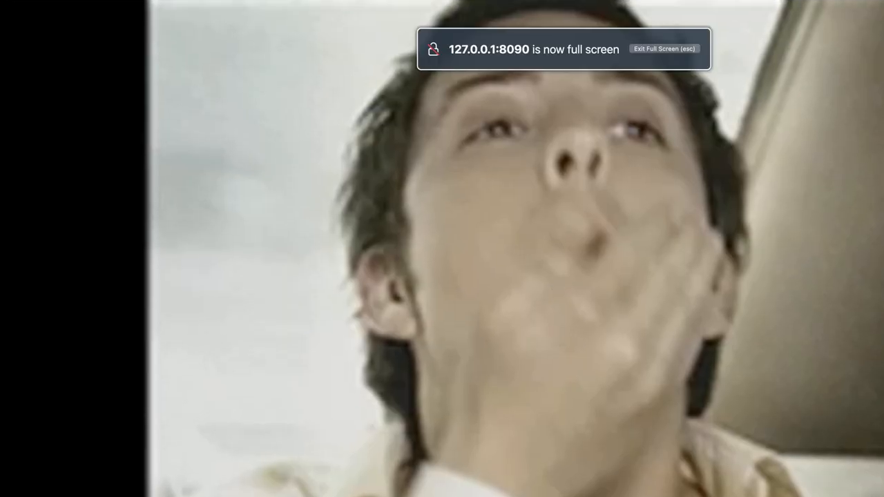
key("Escape")
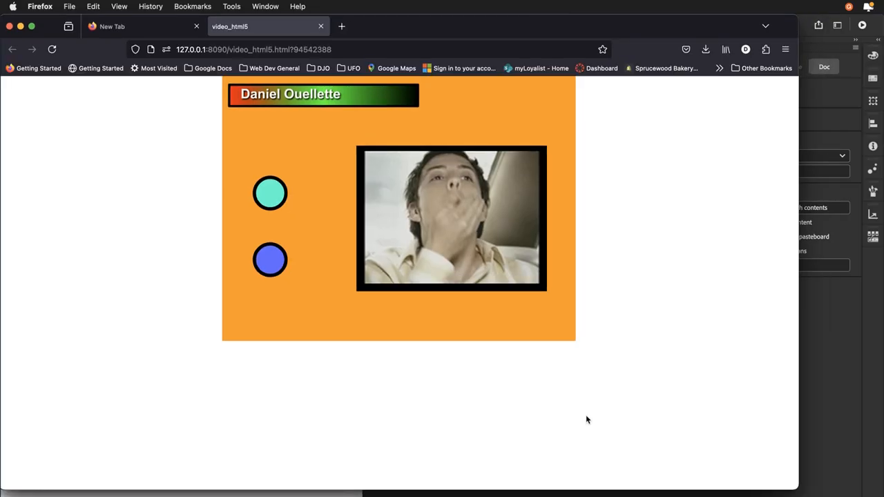
Step: Test both round buttons in the preview, switching between the second and first videos and playing the first one
mouse_move(379, 228)
left_click(275, 268)
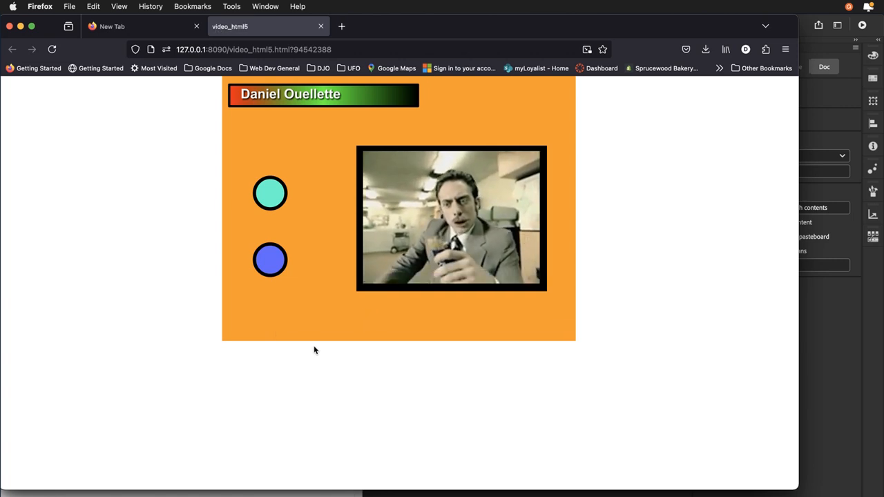
mouse_move(400, 195)
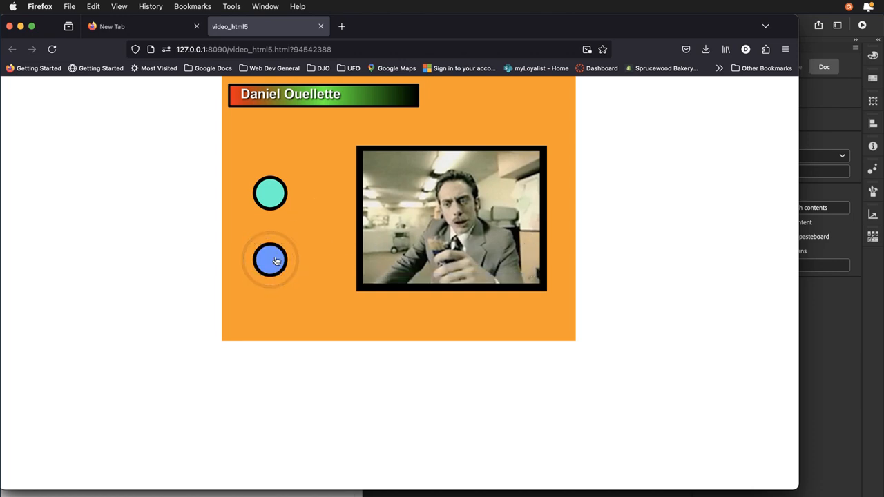
mouse_move(378, 256)
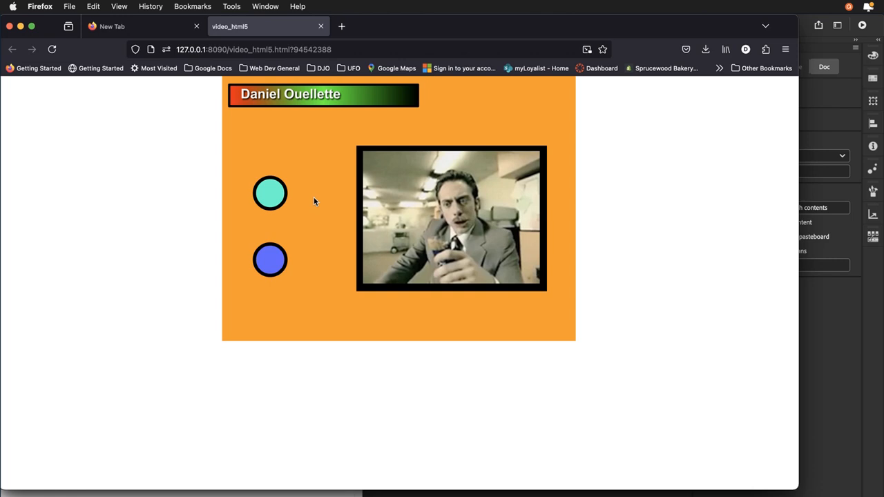
left_click(277, 197)
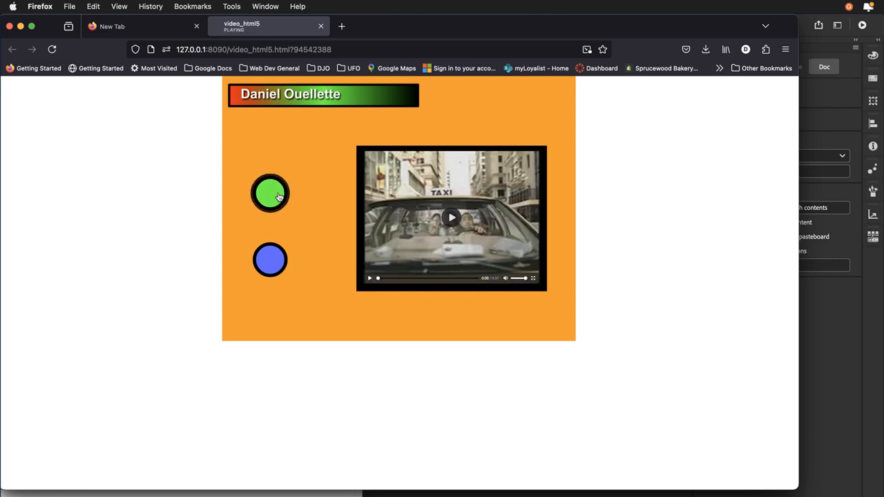
left_click(451, 217)
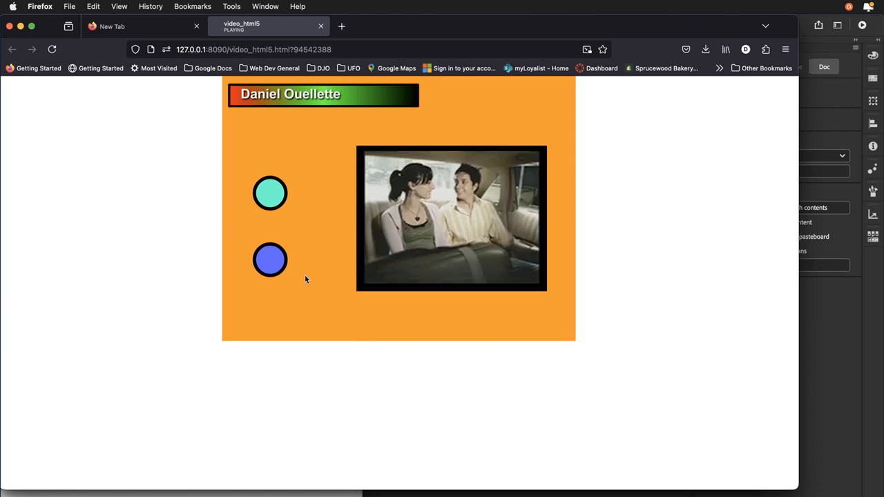
left_click(269, 266)
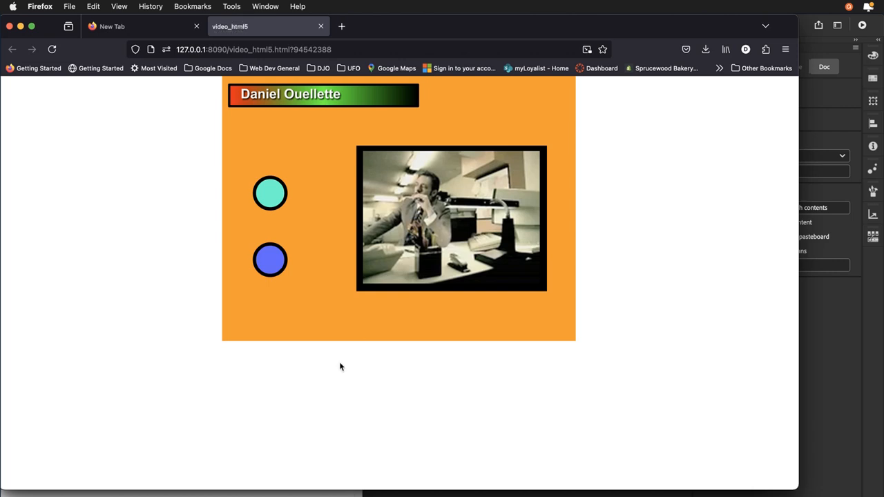
Step: Return to Animate and examine the frames of the graphics layer, leaving nothing selected on the stage
key("super+Tab")
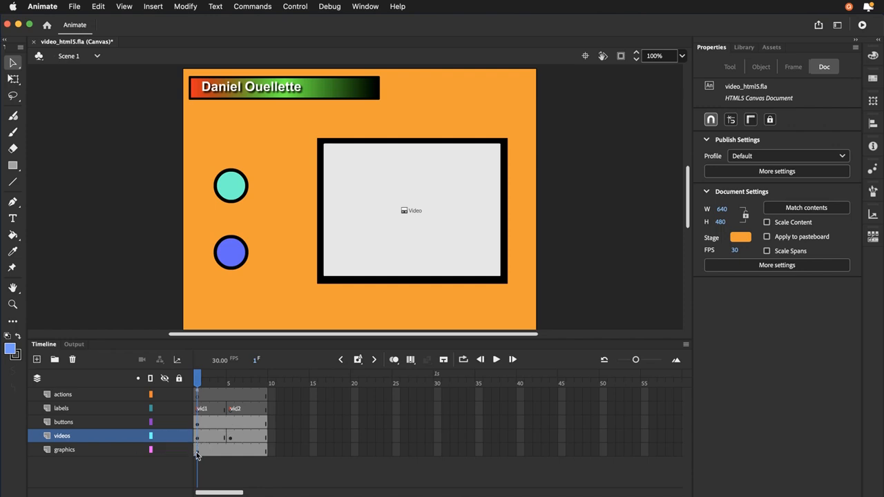
left_click(102, 449)
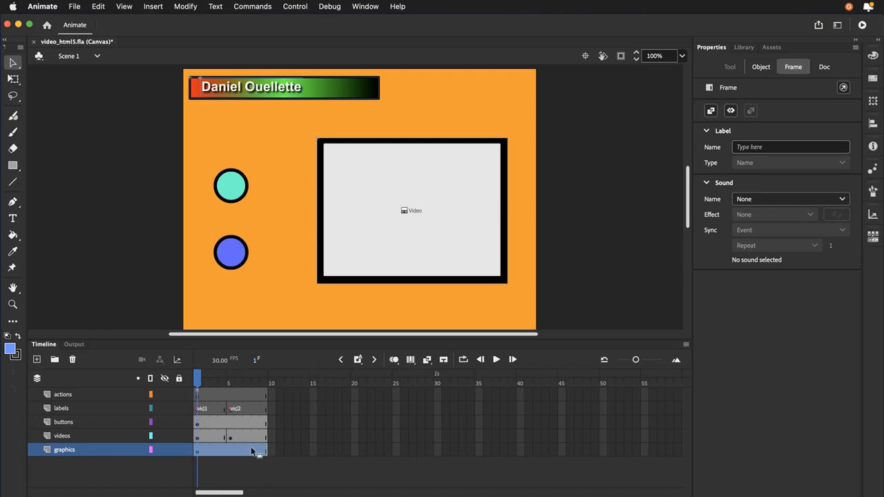
left_click(229, 469)
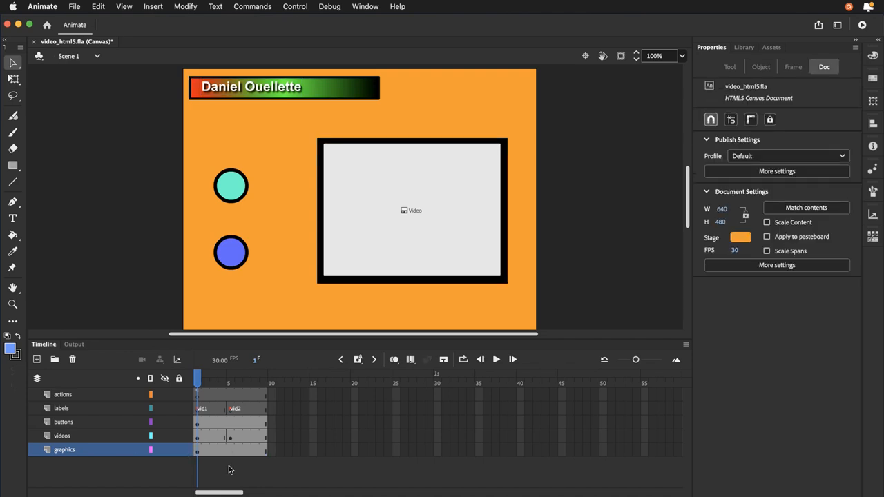
Step: Select the video component on the stage and show the Components and Component Parameters panels, placing them beside the stage
left_click(359, 224)
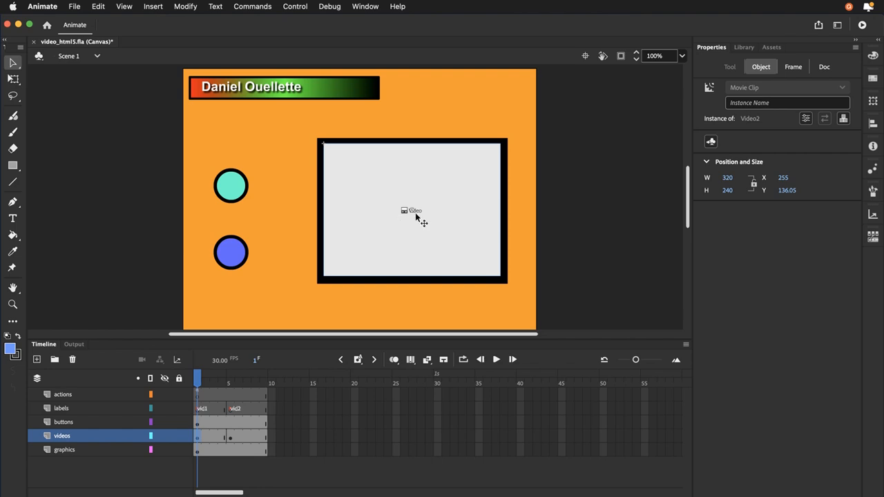
left_click(373, 7)
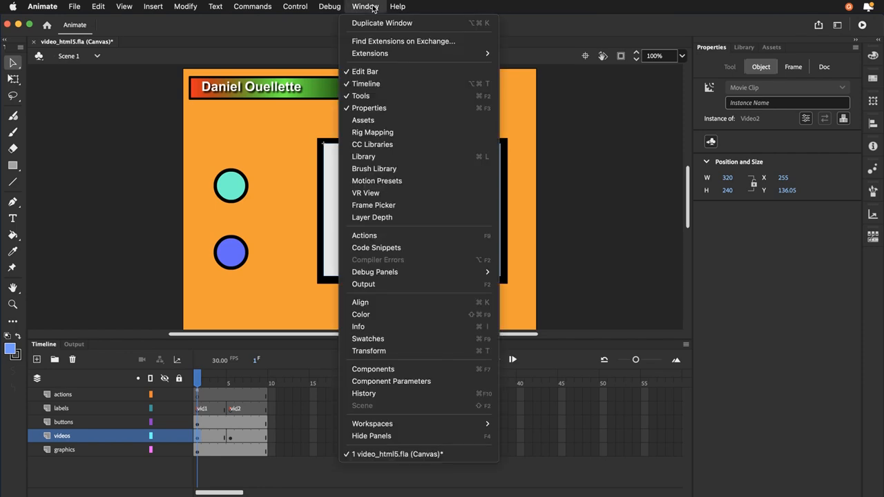
left_click(375, 372)
left_click_drag(570, 248, 601, 102)
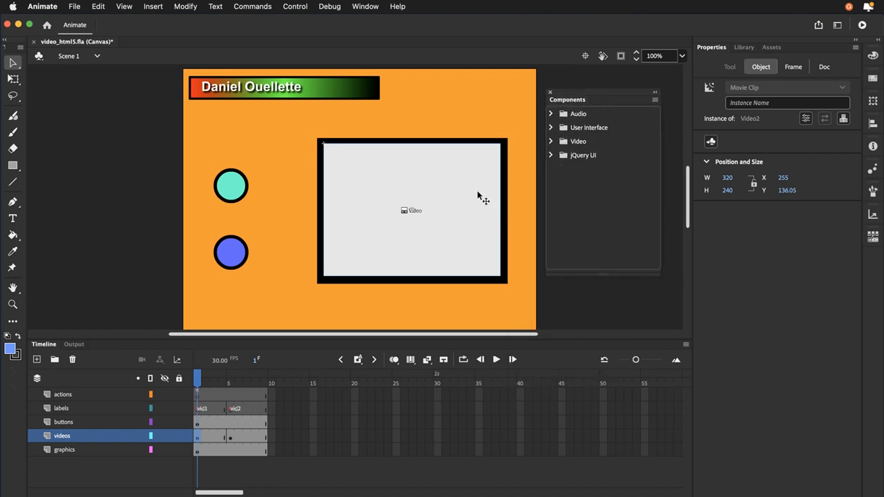
left_click(364, 6)
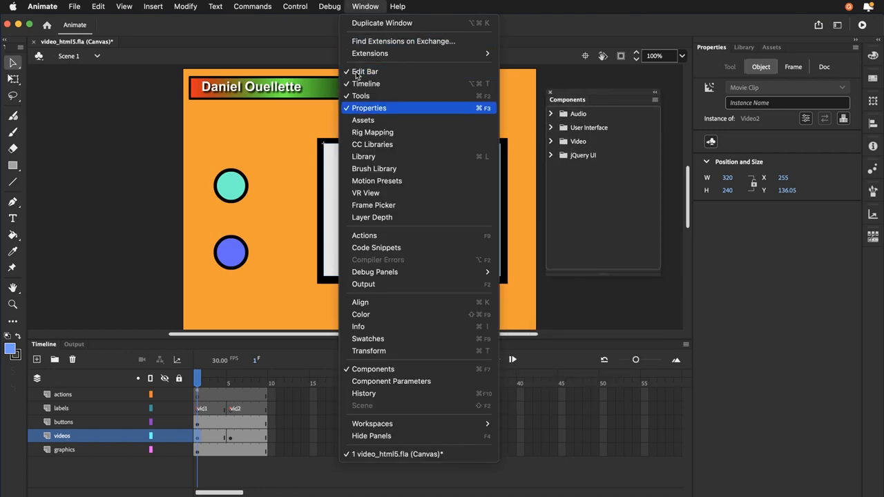
left_click(362, 382)
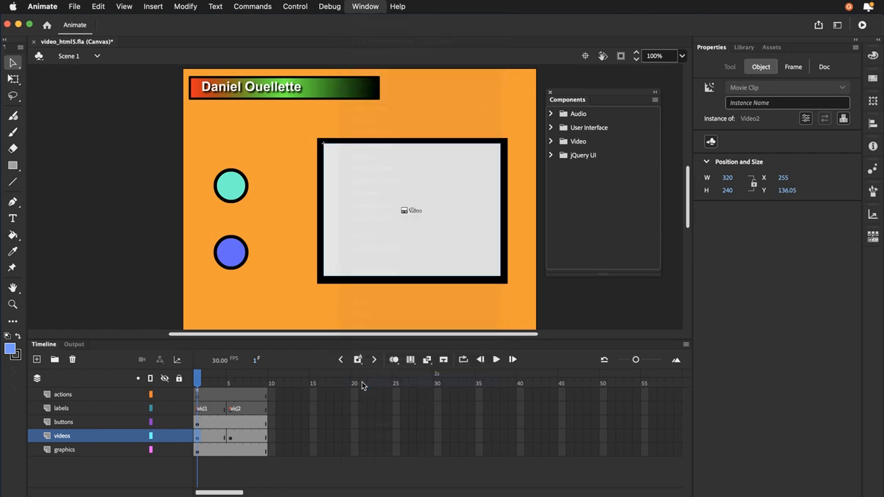
left_click_drag(674, 251, 578, 297)
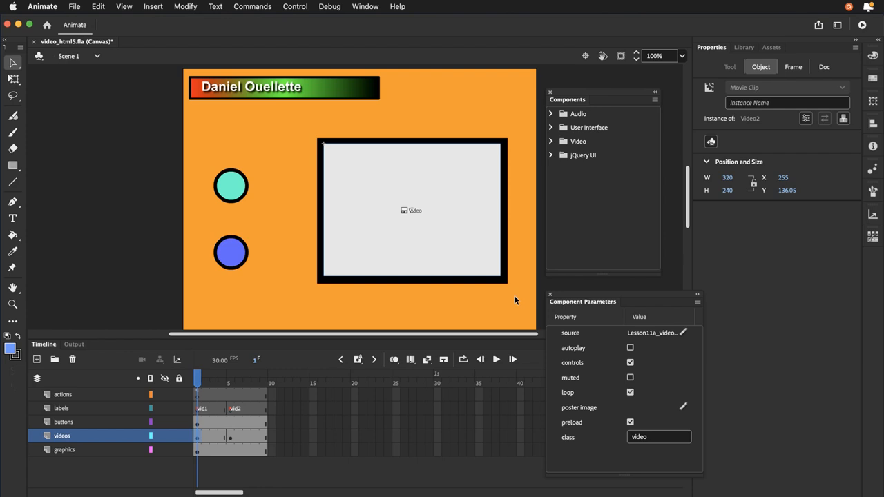
Step: Switch to Finder and examine the MP4 files inside the video_assets folder of Video Project Folder
key("super+Tab")
key("super+Tab")
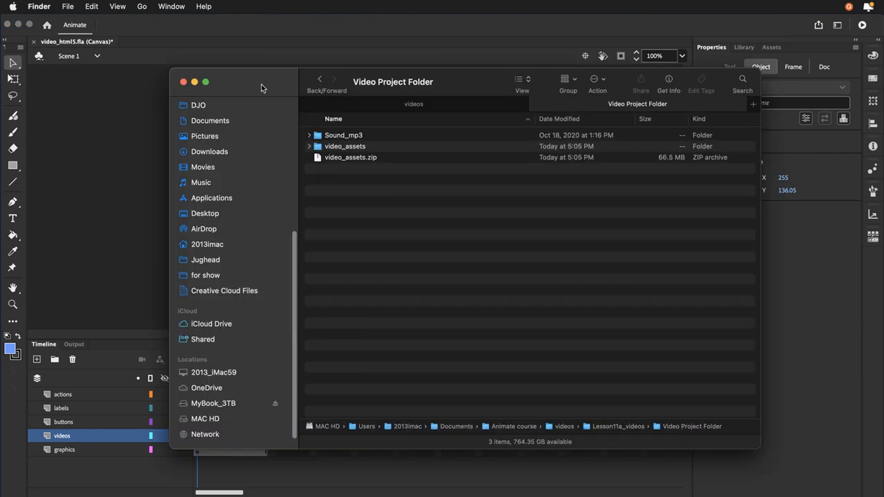
left_click_drag(267, 92, 272, 120)
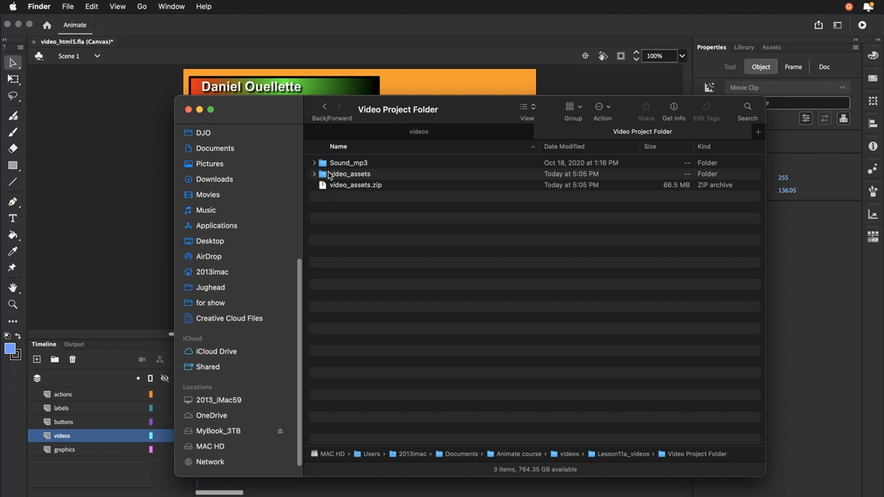
left_click(315, 174)
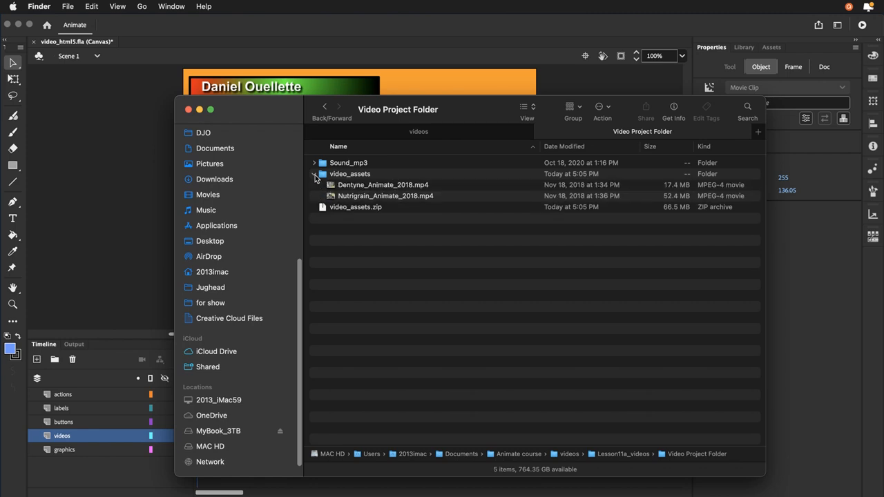
left_click(338, 188)
left_click(337, 196)
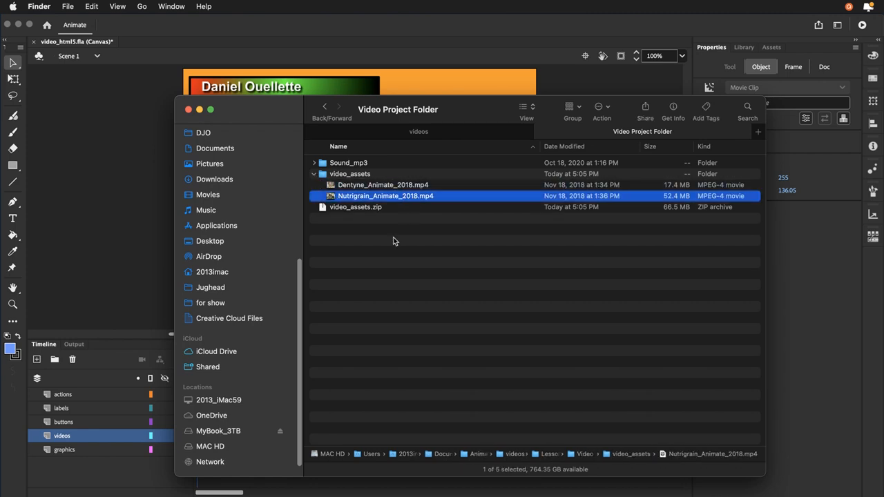
Step: Examine the contents of the Sound_mp3 folder and review the video_assets files again, collapsing both folders
left_click(315, 174)
left_click(315, 164)
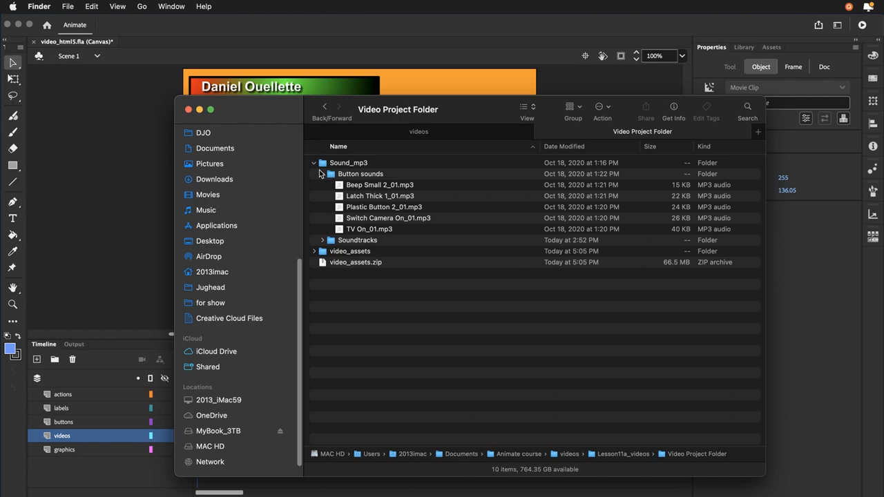
left_click(313, 163)
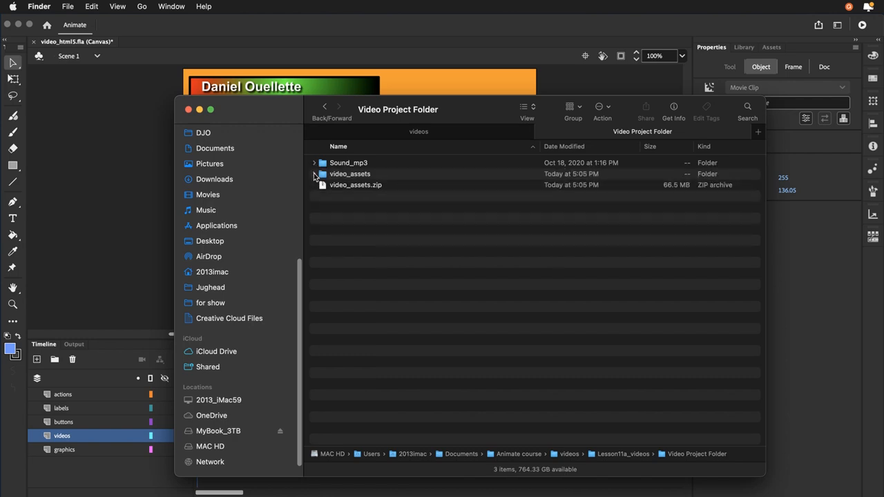
left_click(314, 174)
left_click(355, 188)
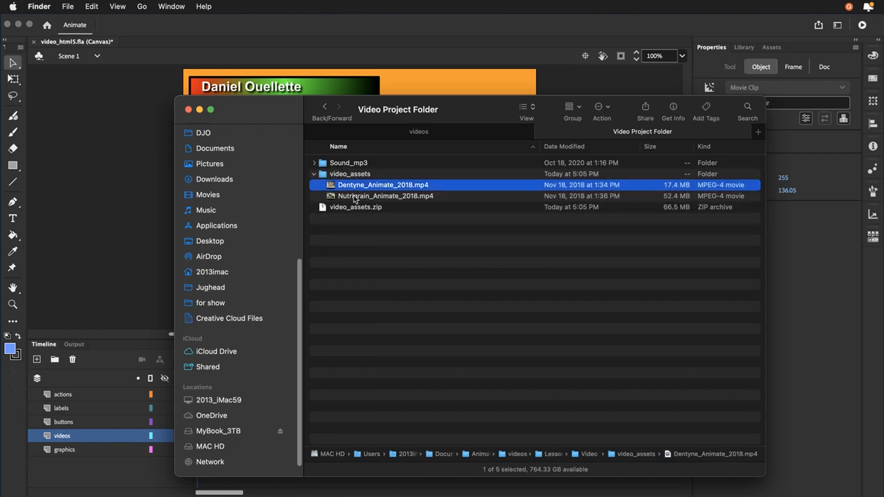
left_click(356, 197)
left_click(364, 242)
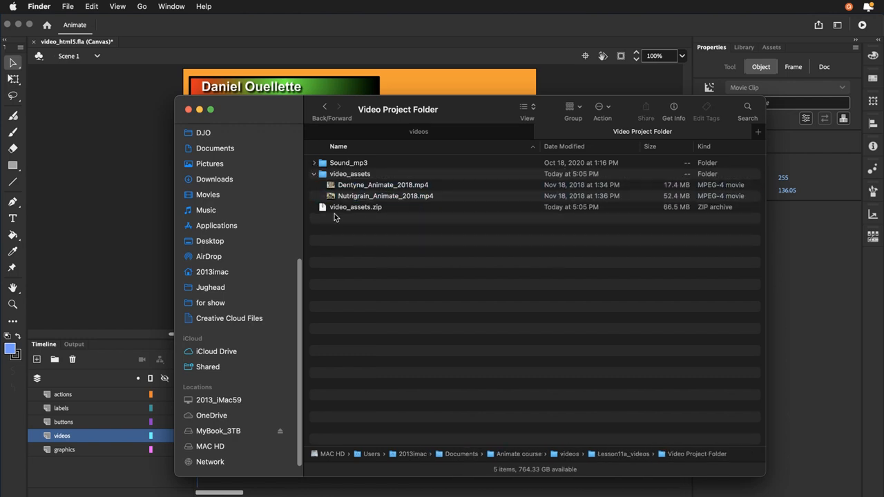
left_click(314, 175)
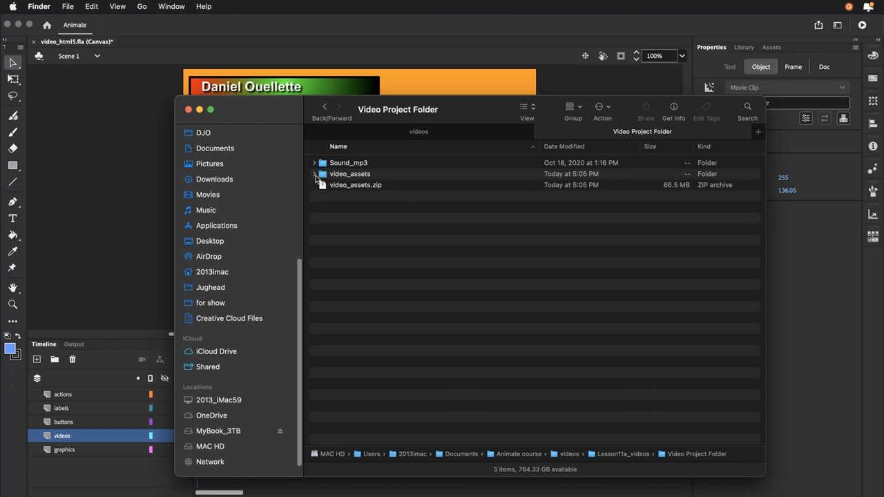
Step: Switch to Animate and create a new Standard 640 x 480 HTML5 Canvas document at 30 fps
key("super+Tab")
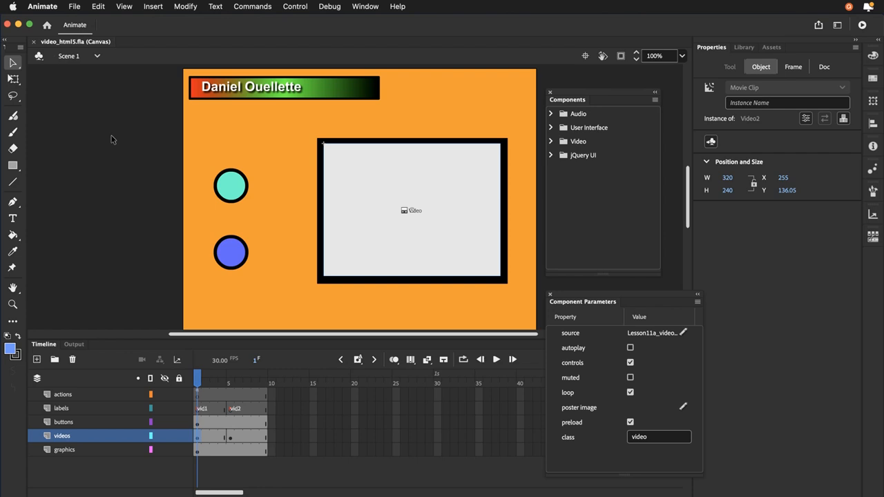
left_click(81, 8)
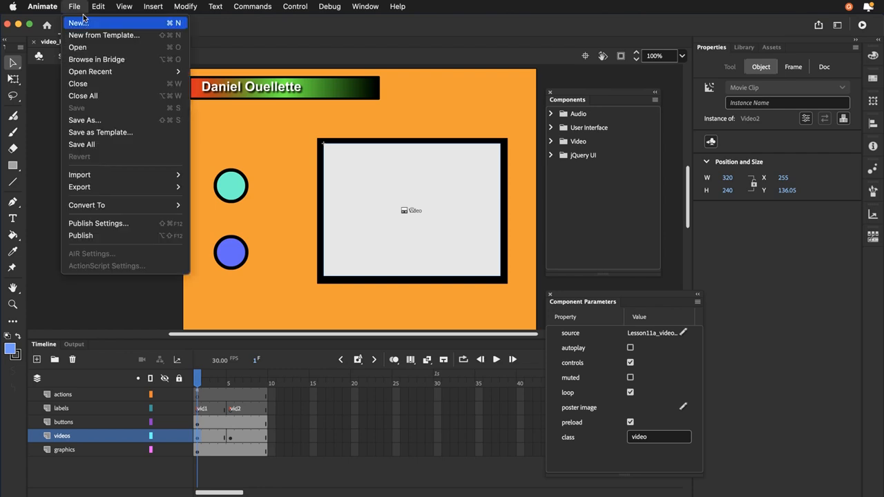
left_click(78, 22)
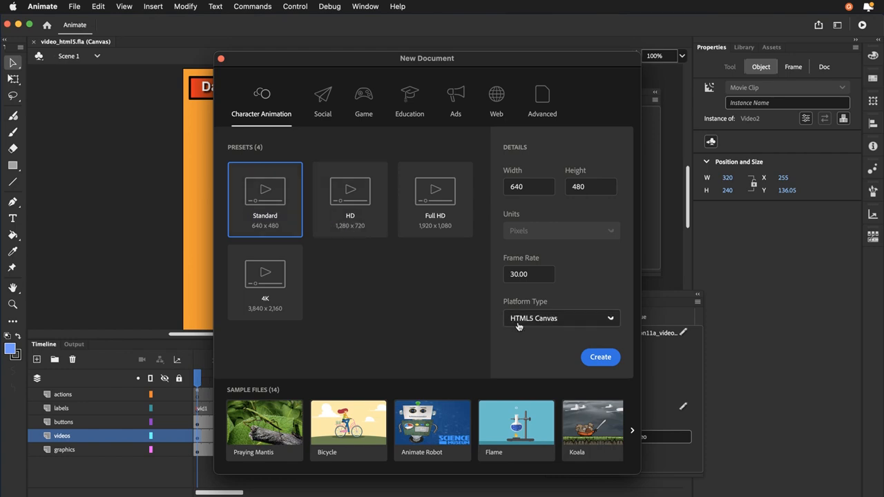
left_click(592, 357)
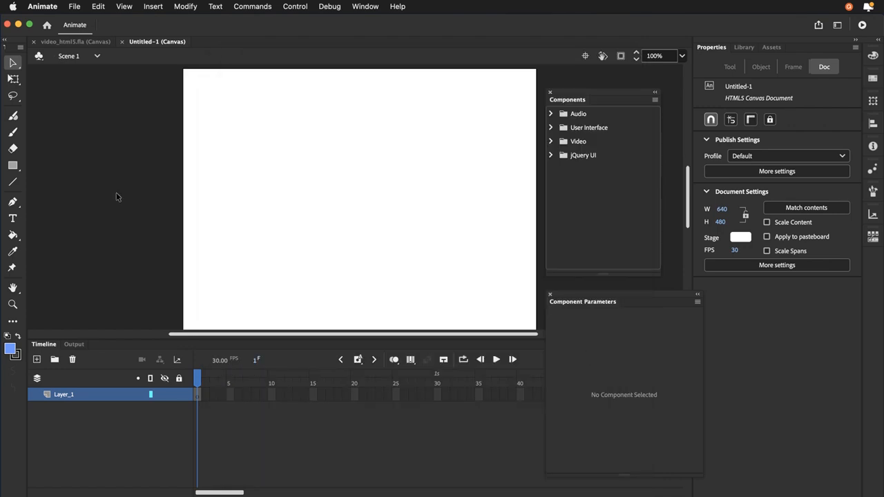
Step: Save the new document as ouellette11a.fla in Video Project Folder inside Lesson11a_videos
left_click(71, 7)
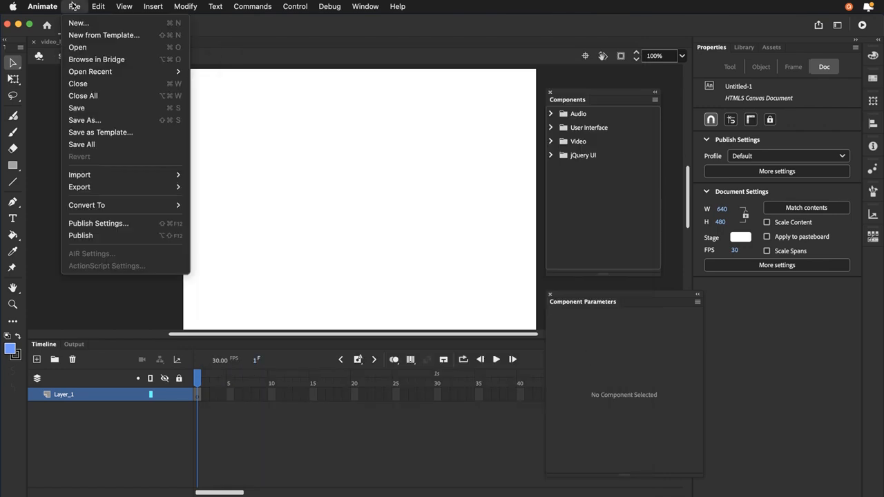
left_click(85, 121)
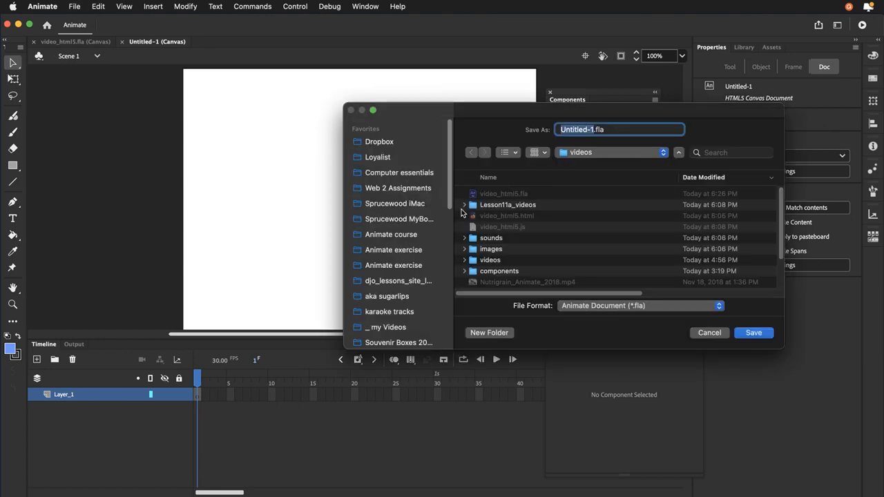
left_click(579, 153)
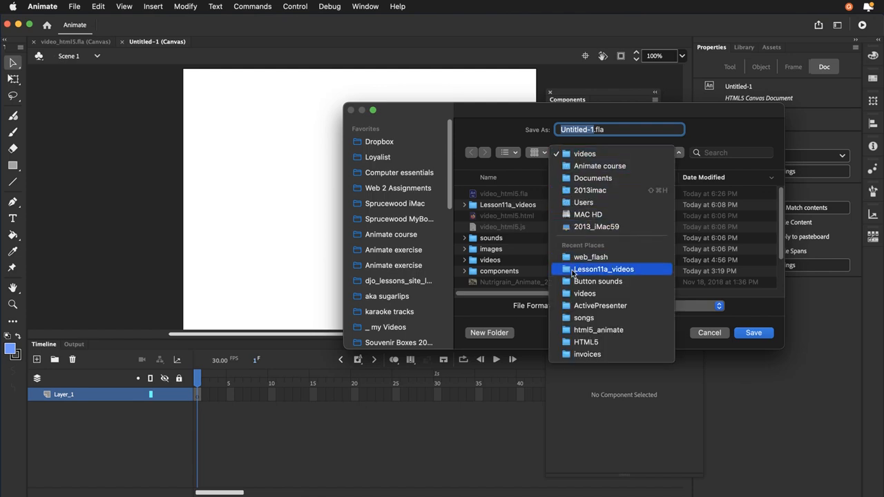
left_click(572, 270)
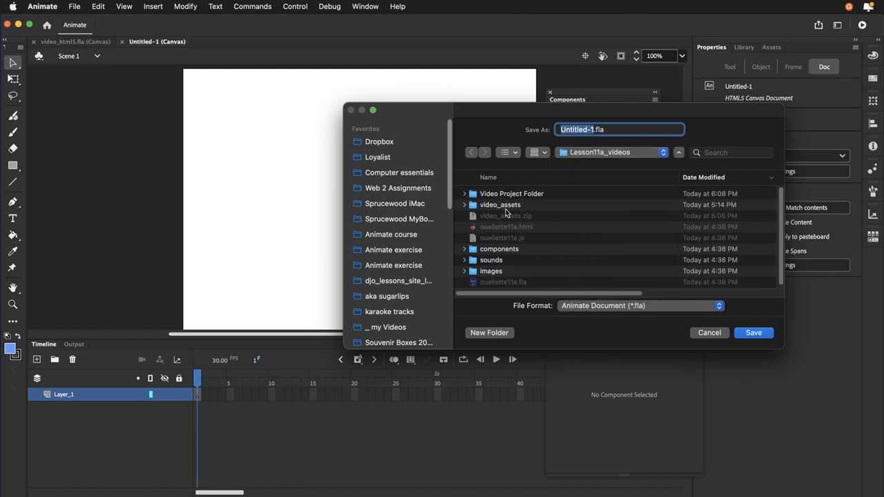
double_click(472, 194)
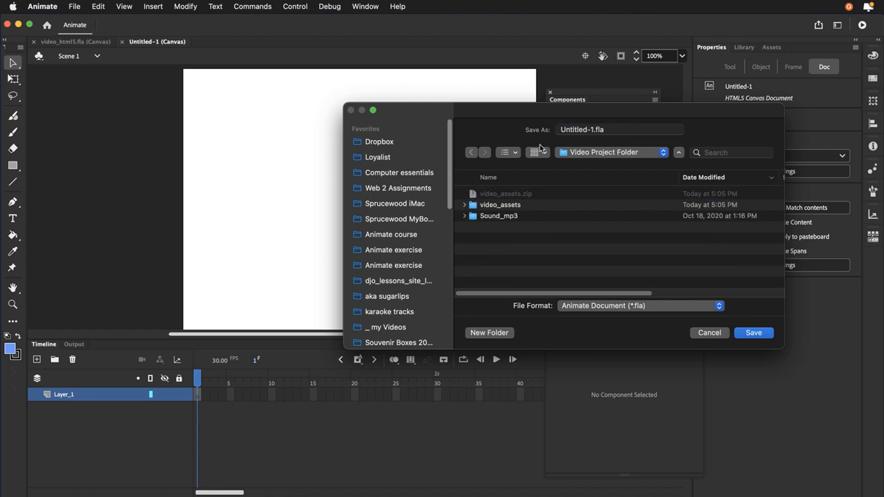
left_click(596, 130)
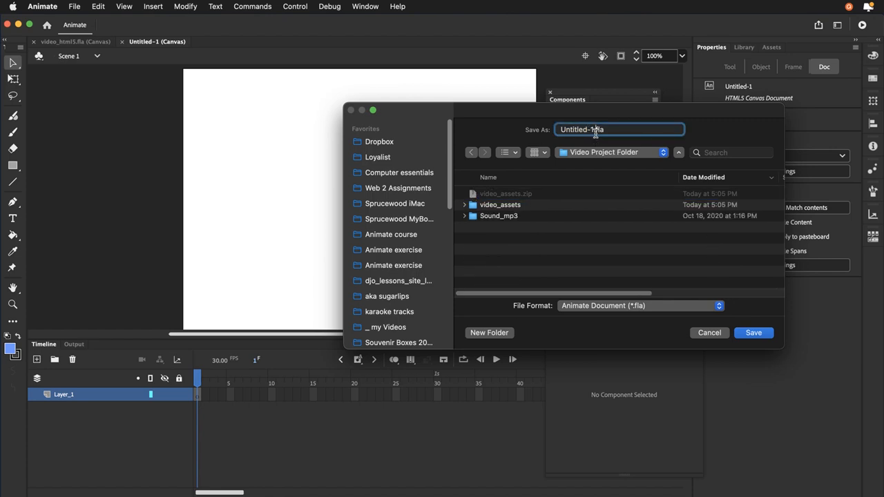
left_click_drag(595, 133, 527, 119)
type("ouellette11a")
left_click(759, 337)
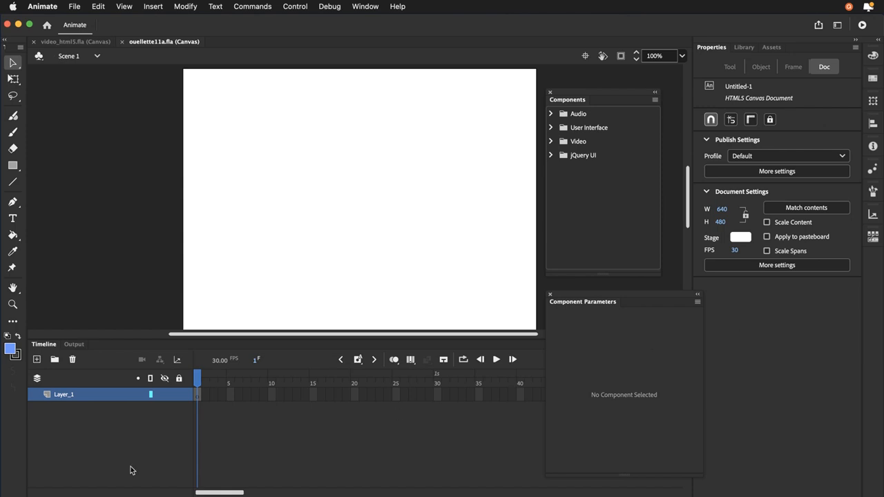
Step: Rename the timeline's only layer, Layer_1, as graphics
left_click(60, 399)
double_click(61, 398)
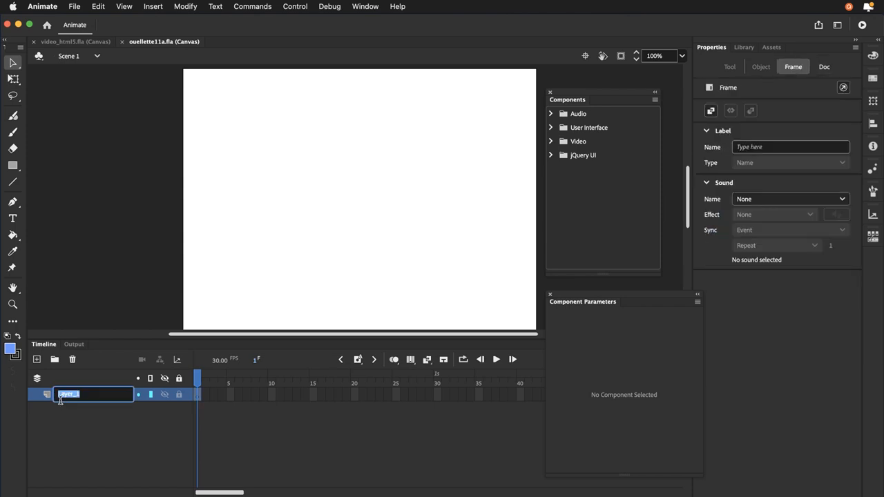
type("graphics")
key("Return")
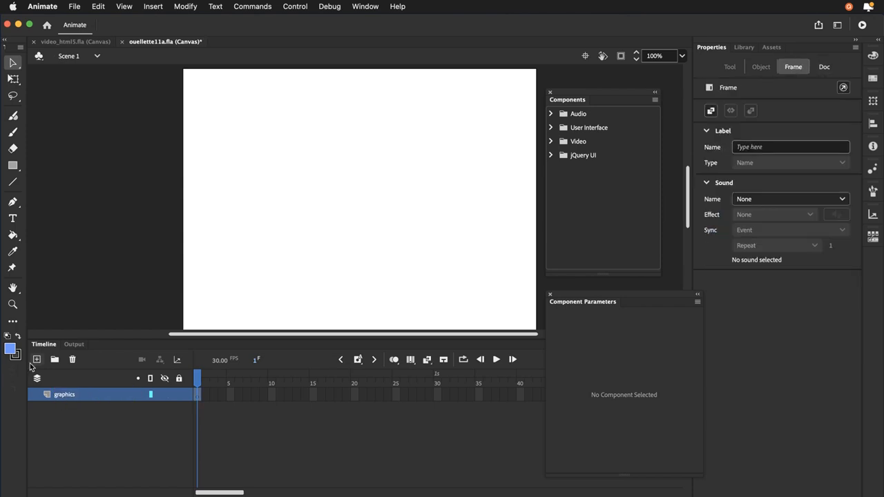
Step: Add a new layer above graphics and name it video1
left_click(37, 359)
left_click(67, 394)
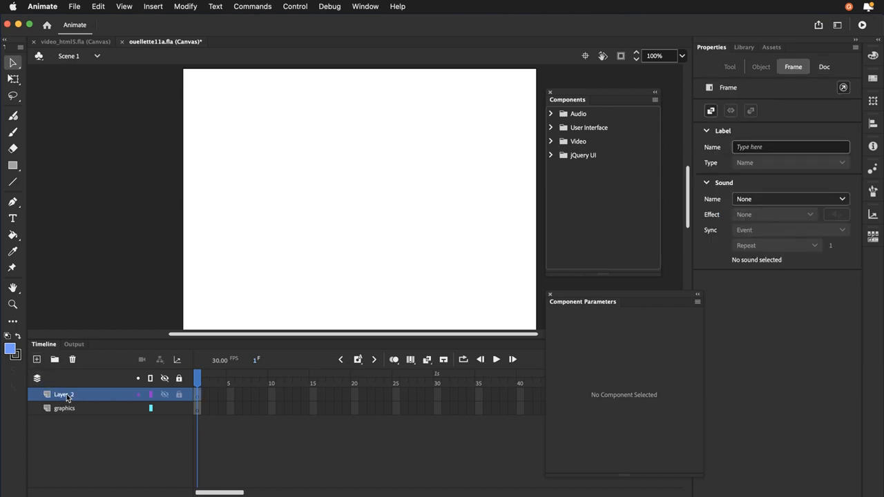
double_click(66, 394)
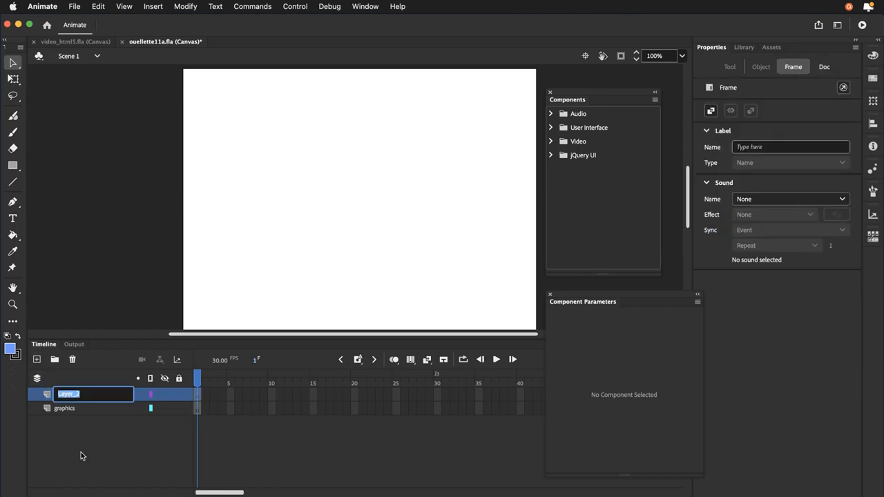
type("video1")
key("Return")
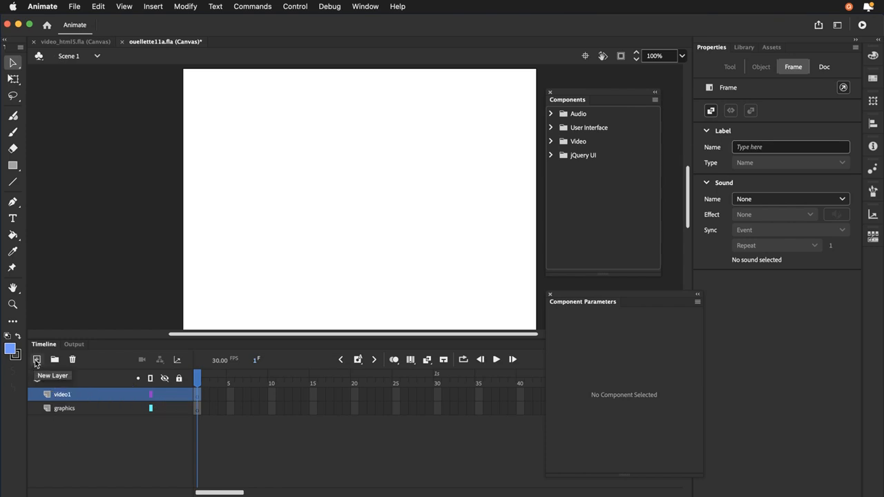
Step: Change the name of the video1 layer to videos
double_click(62, 397)
left_click(84, 393)
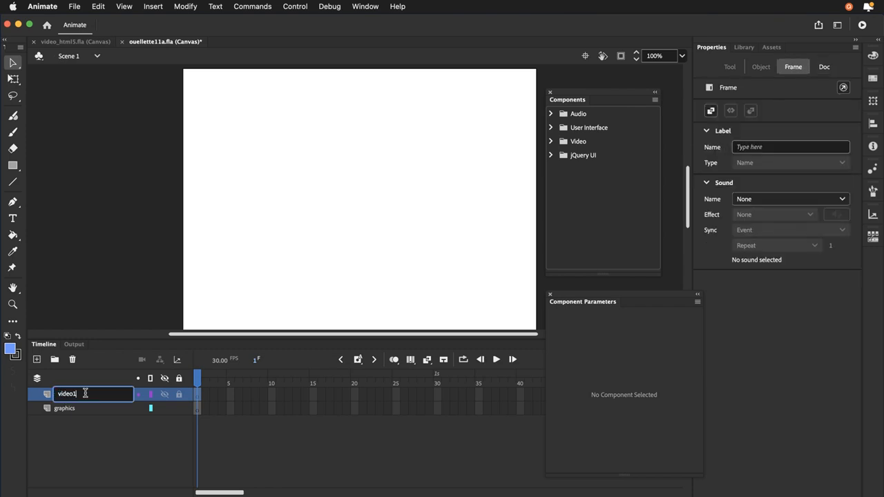
key("BackSpace")
type("s")
key("Return")
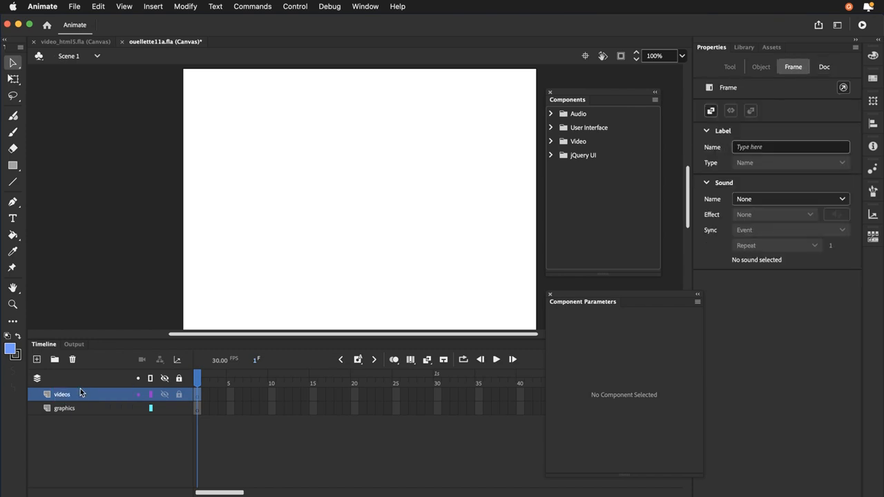
Step: Add two more layers above videos, naming the first buttons and the one above it labels
left_click(36, 360)
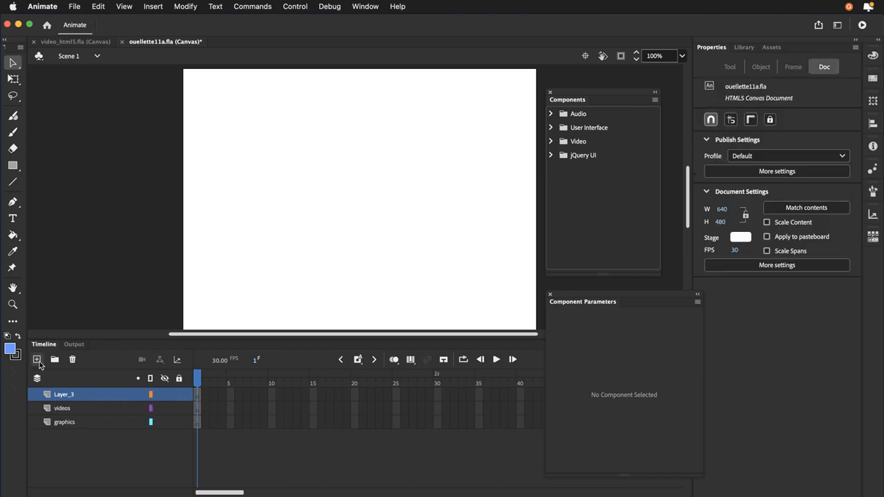
double_click(61, 395)
type("buttons")
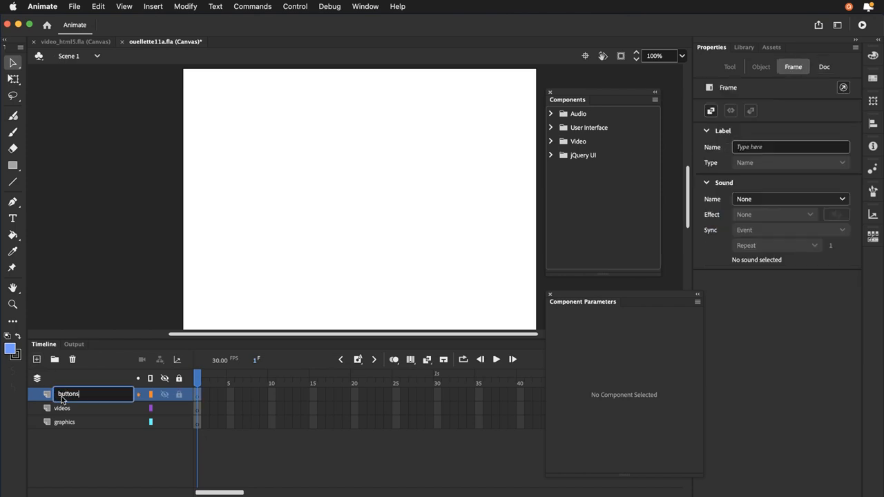
key("Return")
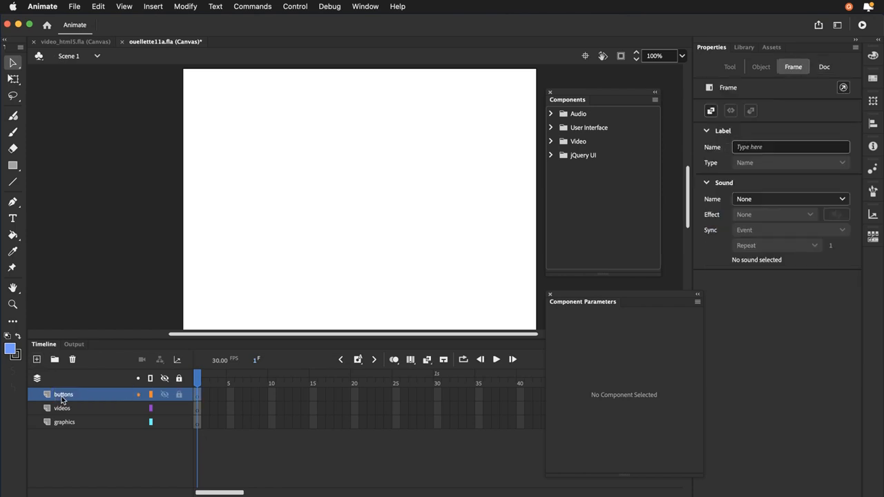
left_click(37, 360)
double_click(61, 394)
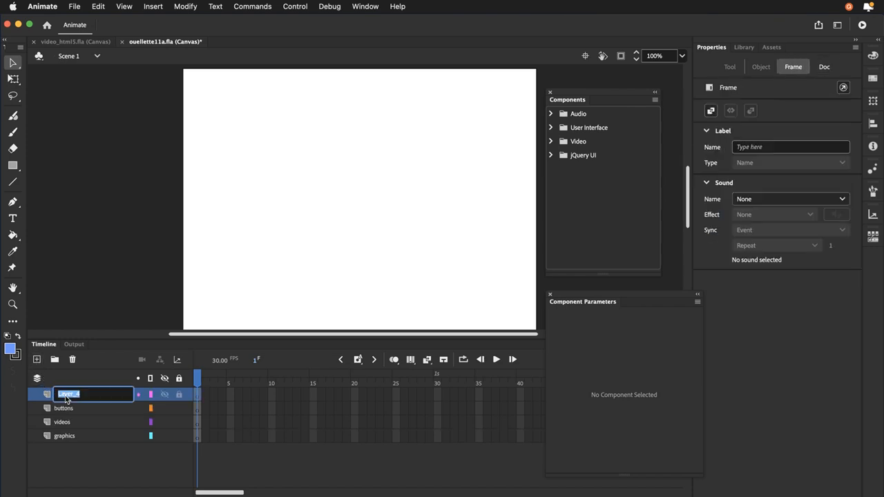
type("labels")
key("Return")
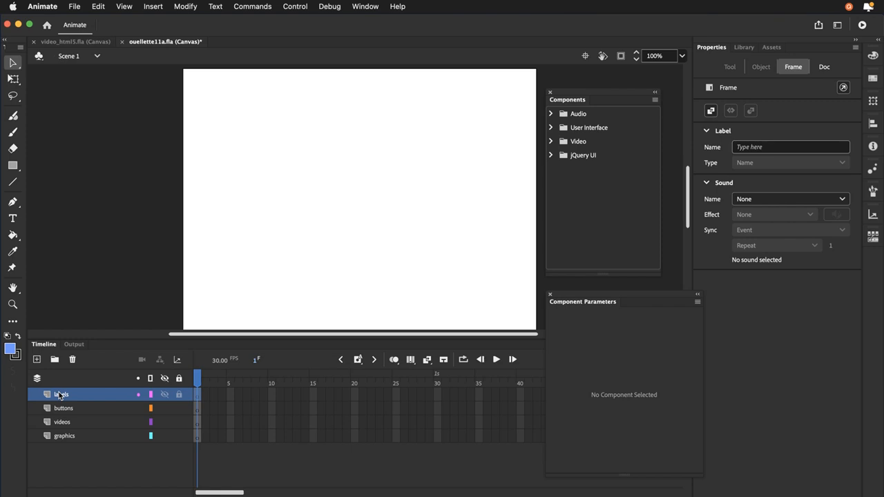
Step: Add a layer named actions above labels and save the document
left_click(37, 360)
double_click(61, 394)
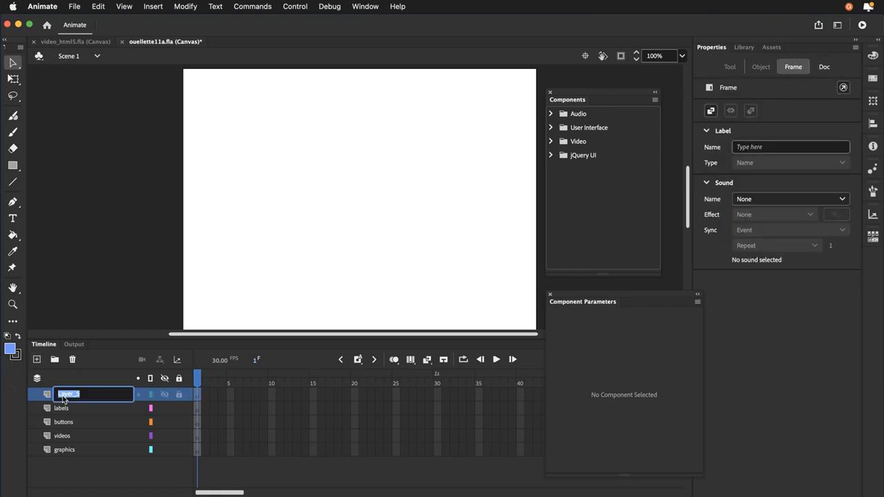
type("act")
type("ions")
key("Return")
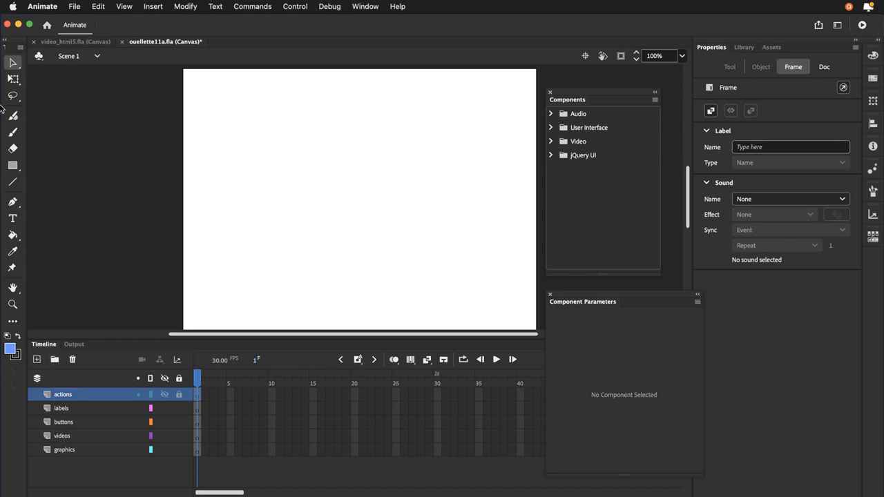
left_click(72, 8)
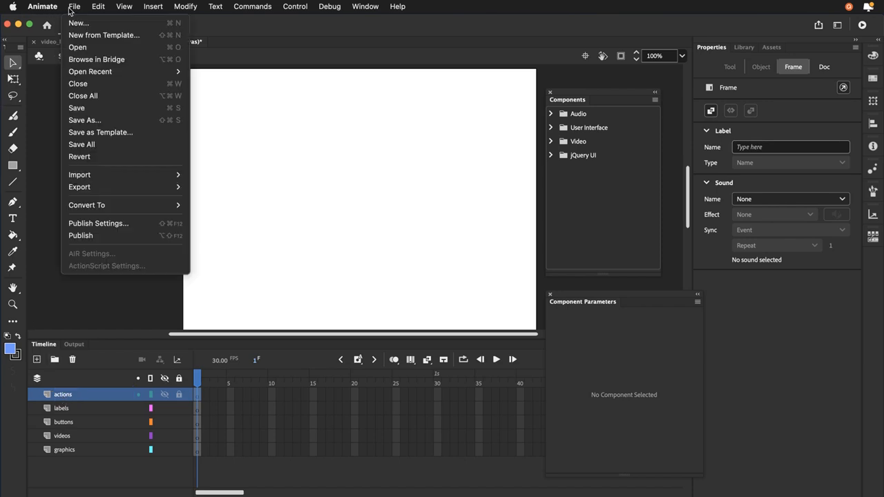
left_click(65, 107)
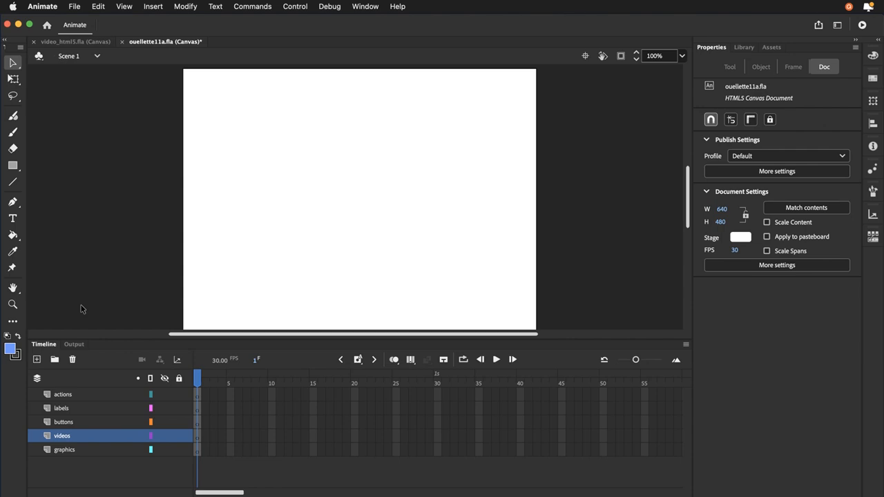
Step: Select the videos layer and show the Components and Component Parameters panels, arranging them one above the other beside the stage
left_click(48, 438)
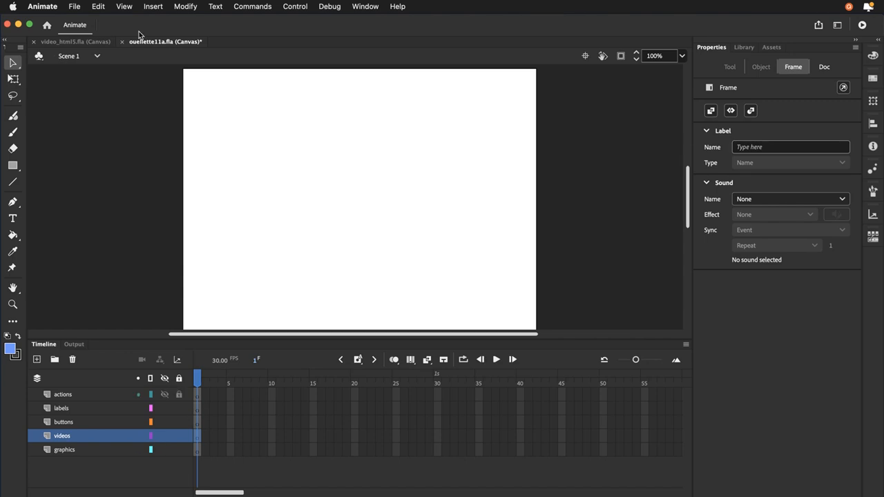
left_click(377, 8)
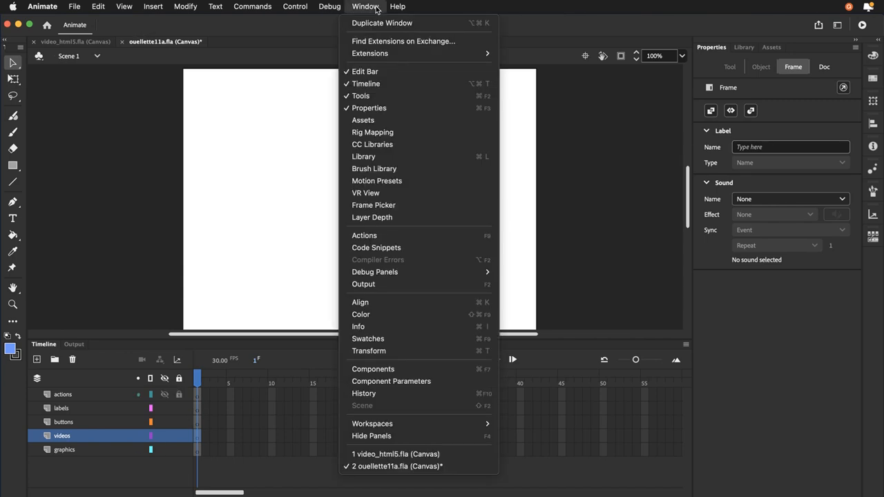
left_click(364, 369)
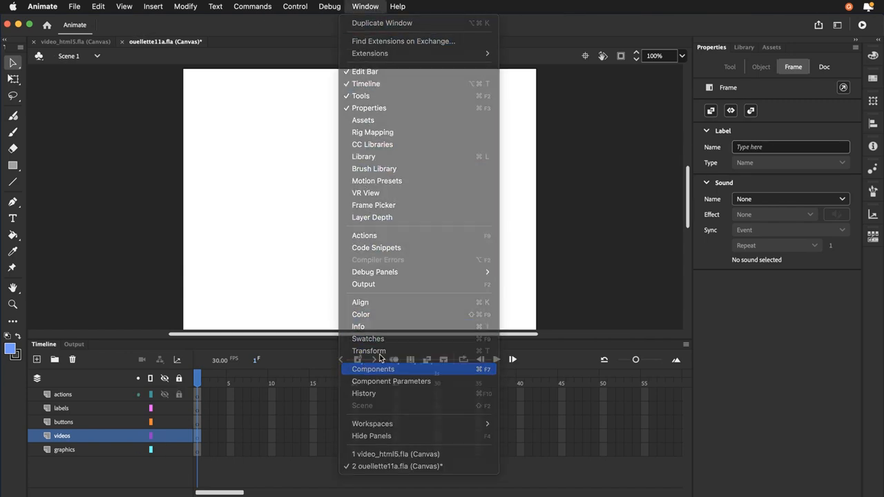
left_click_drag(560, 246, 612, 92)
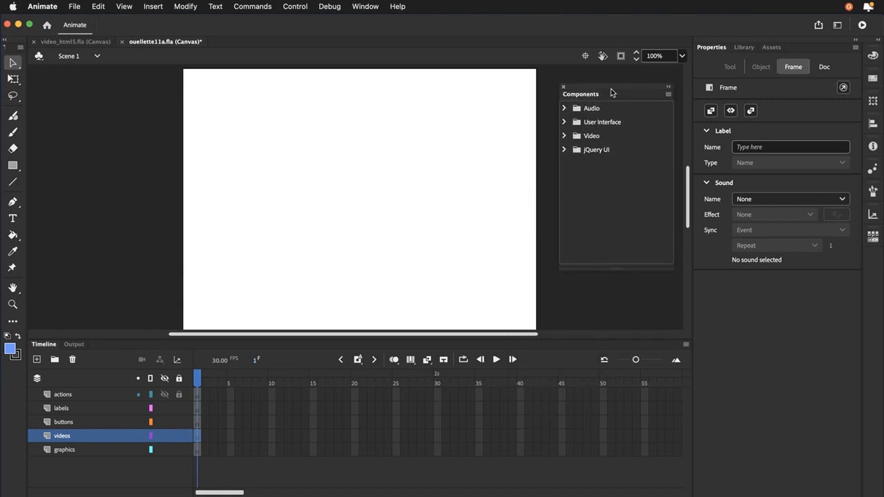
left_click(357, 9)
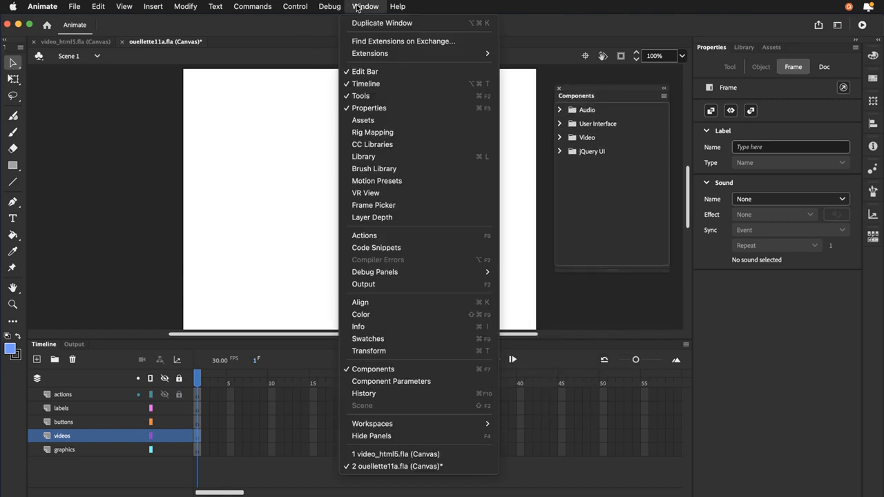
left_click(389, 384)
left_click_drag(596, 267, 586, 293)
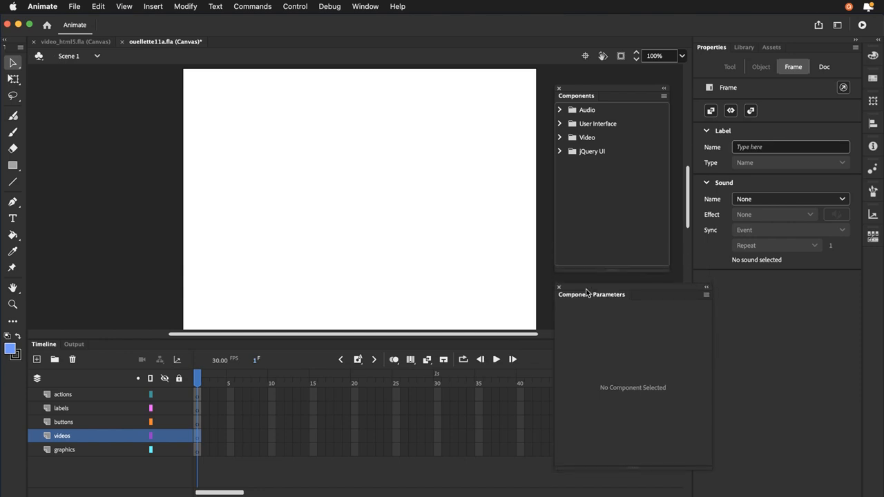
Step: Place a Video component from the Video category on the stage in the videos layer
left_click(560, 138)
left_click(585, 151)
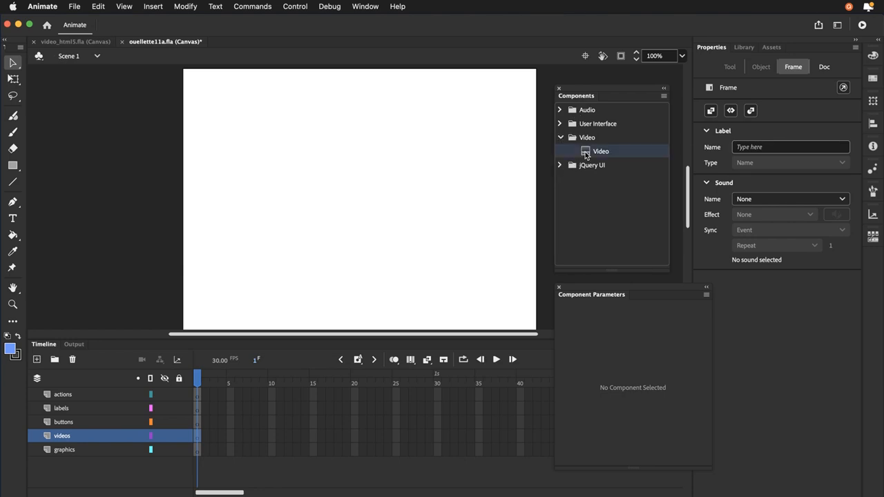
left_click_drag(585, 151, 398, 256)
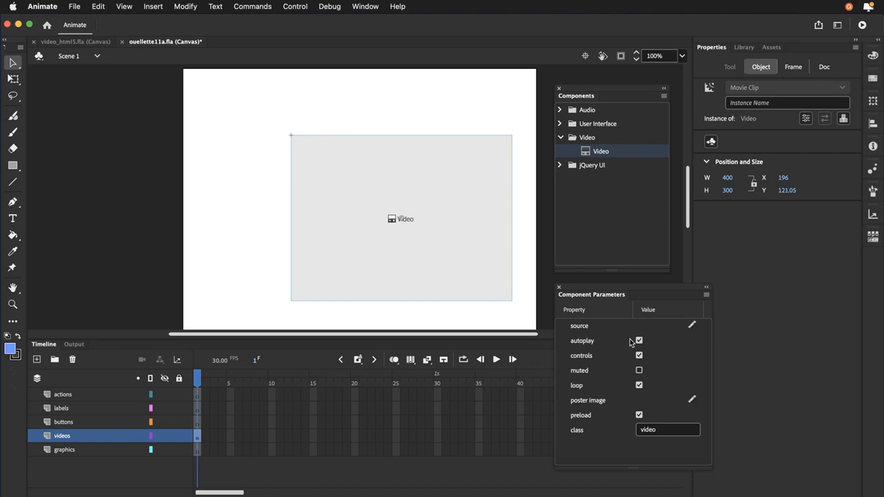
Step: Set the Video component's source to Dentyne_Animate_2018.mp4 from the project's video_assets folder, matching the source dimensions, and save the document
left_click(692, 329)
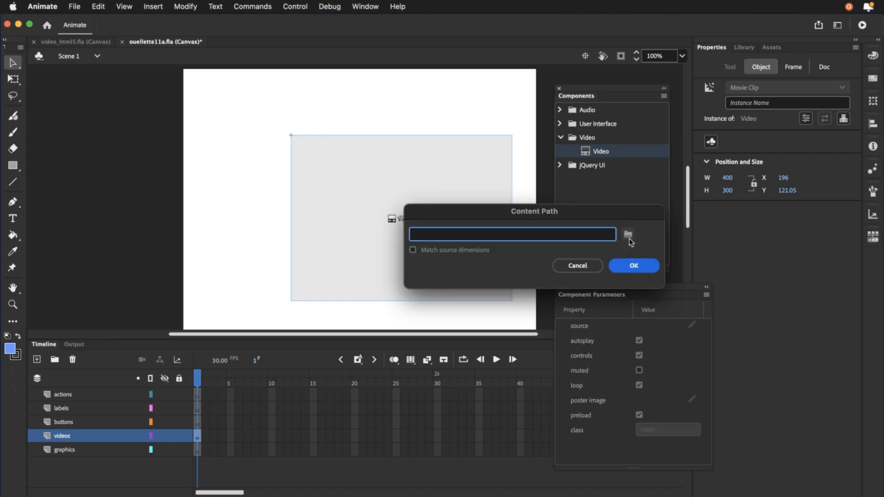
left_click_drag(562, 215, 355, 114)
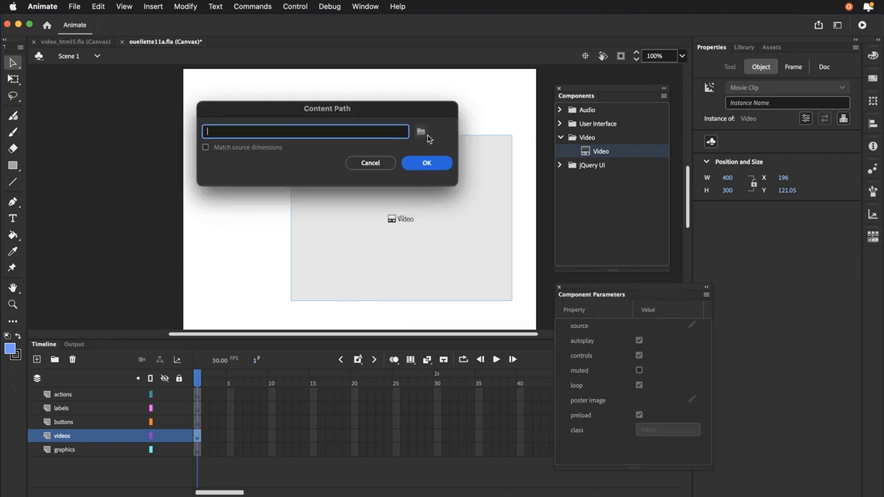
left_click(423, 134)
left_click(422, 132)
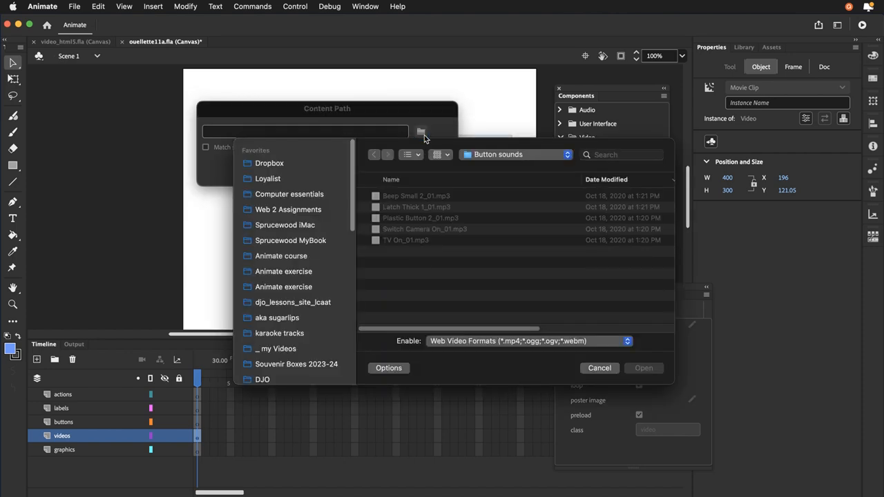
left_click(475, 158)
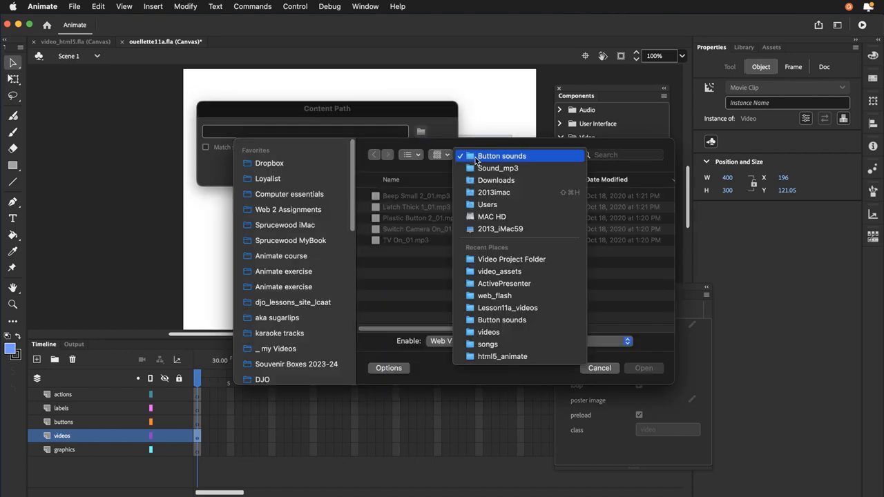
left_click(504, 259)
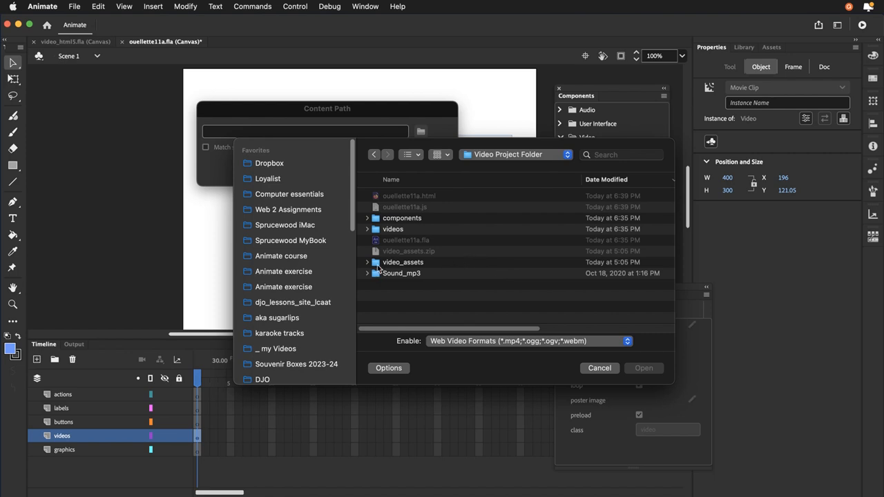
double_click(378, 264)
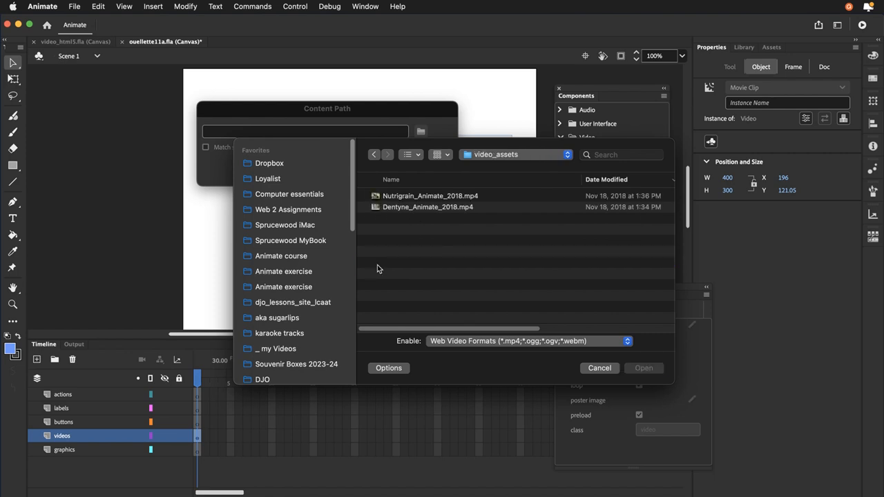
left_click(387, 208)
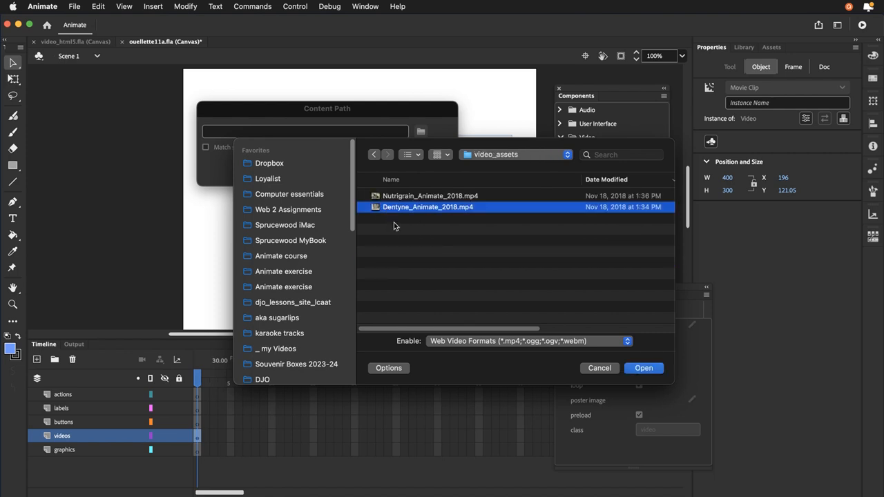
left_click(634, 366)
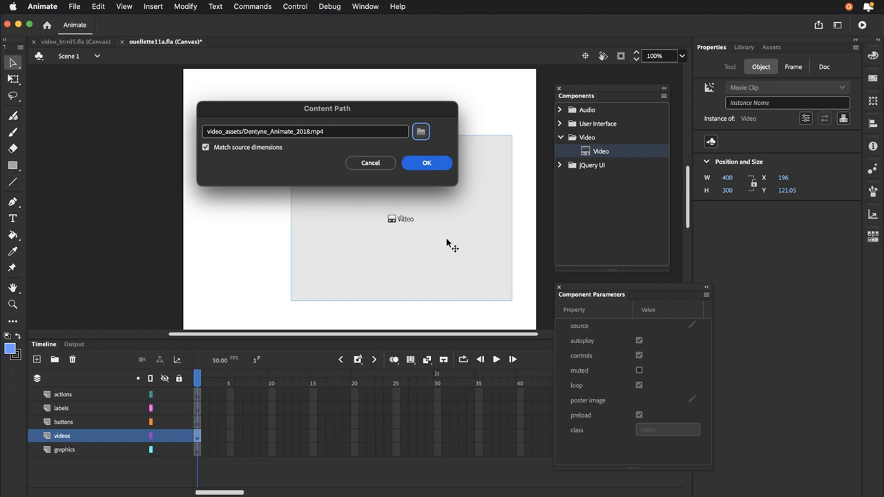
left_click(411, 168)
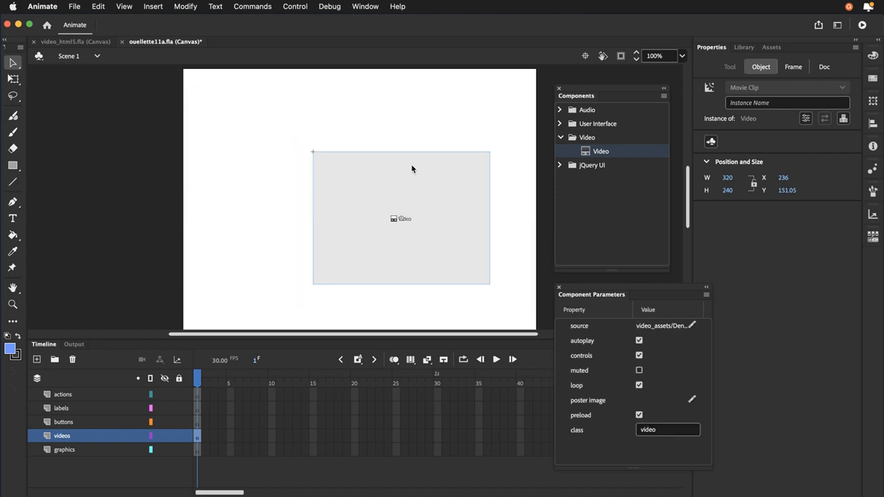
left_click(76, 7)
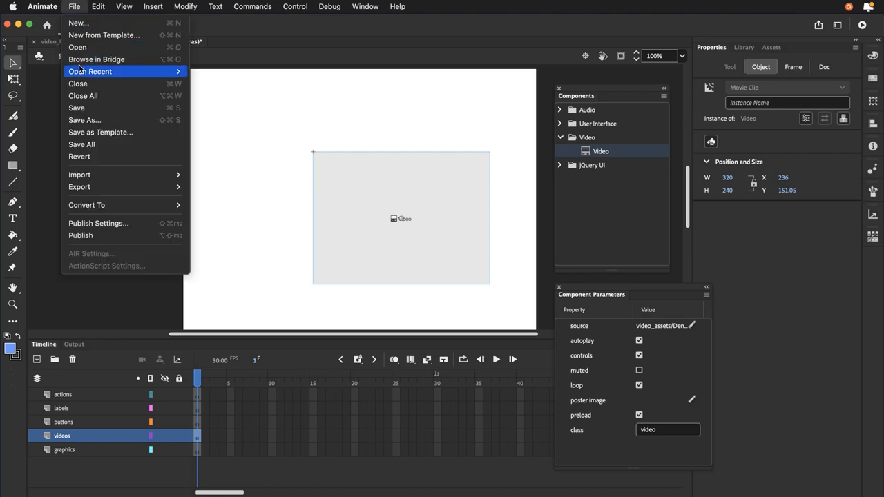
left_click(78, 107)
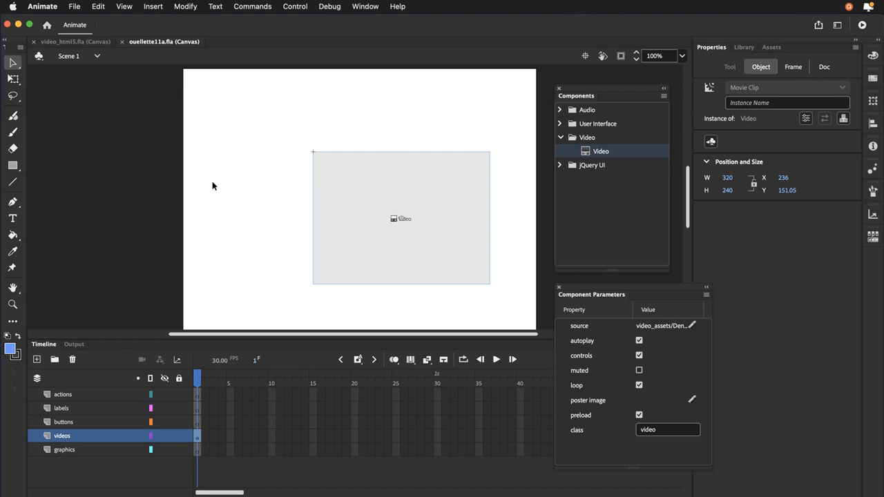
Step: Test the movie in the browser, checking the video's playback, its controls and the full-screen view
key("super+Return")
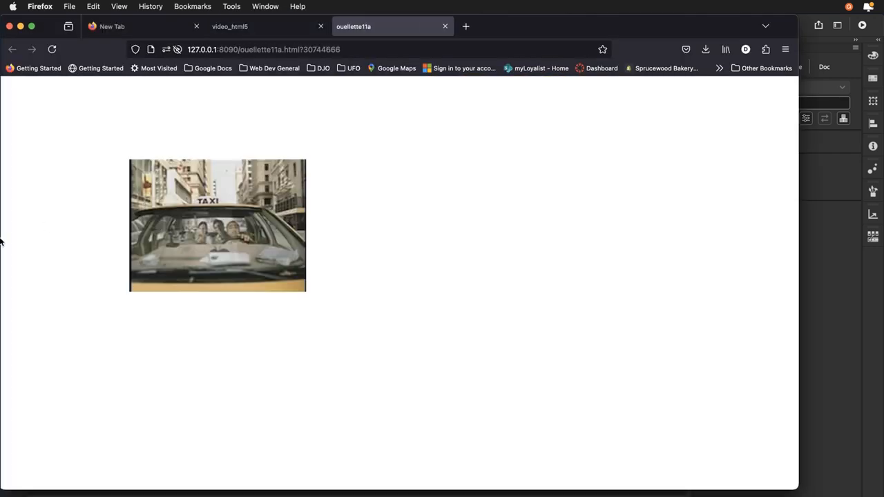
left_click(239, 239)
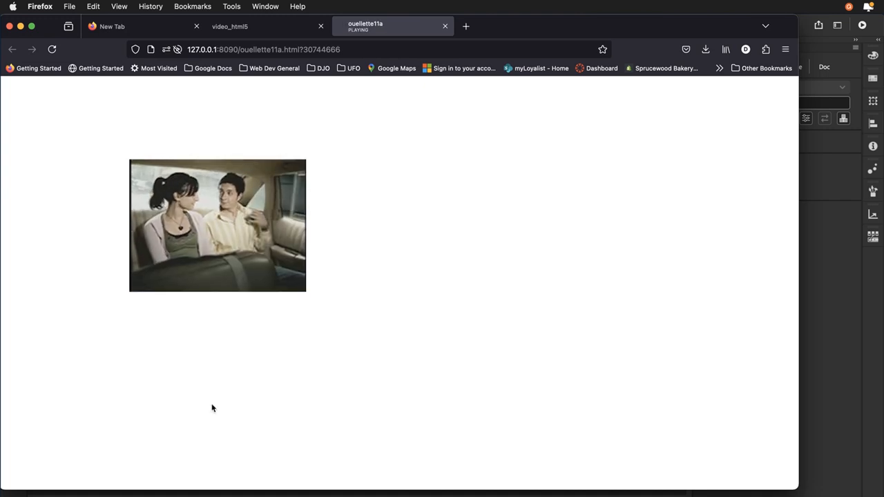
mouse_move(193, 238)
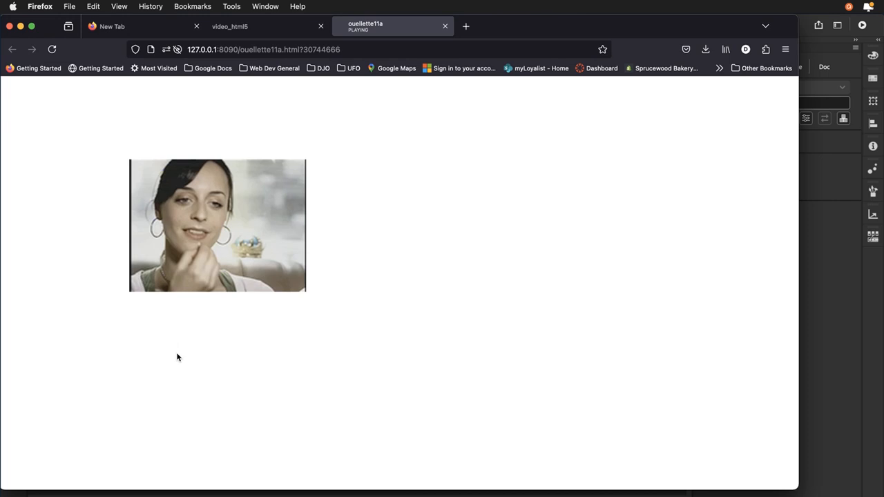
mouse_move(184, 262)
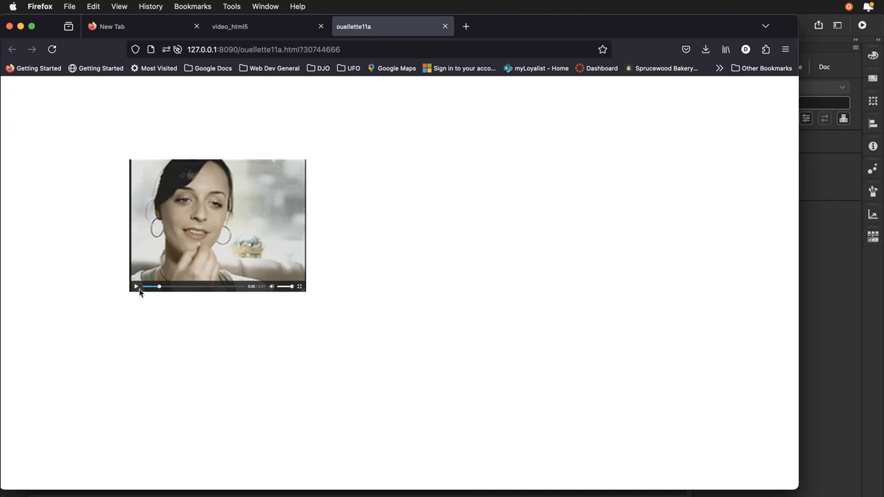
left_click(301, 287)
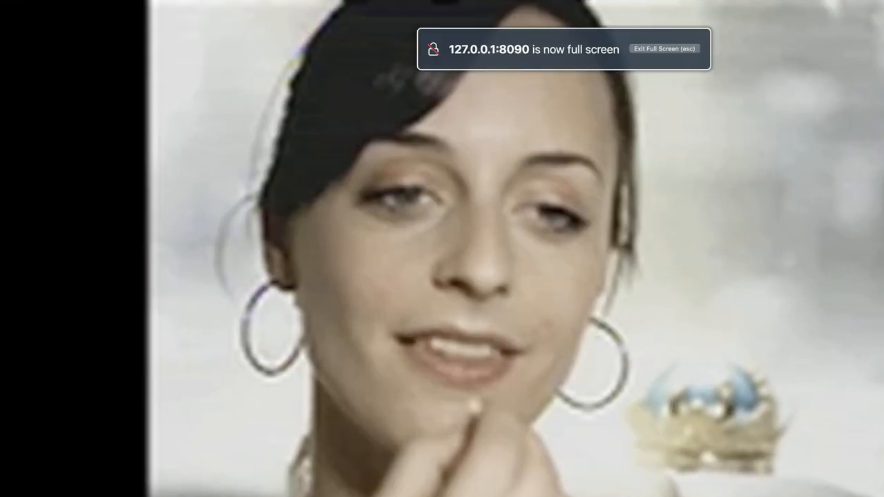
key("Escape")
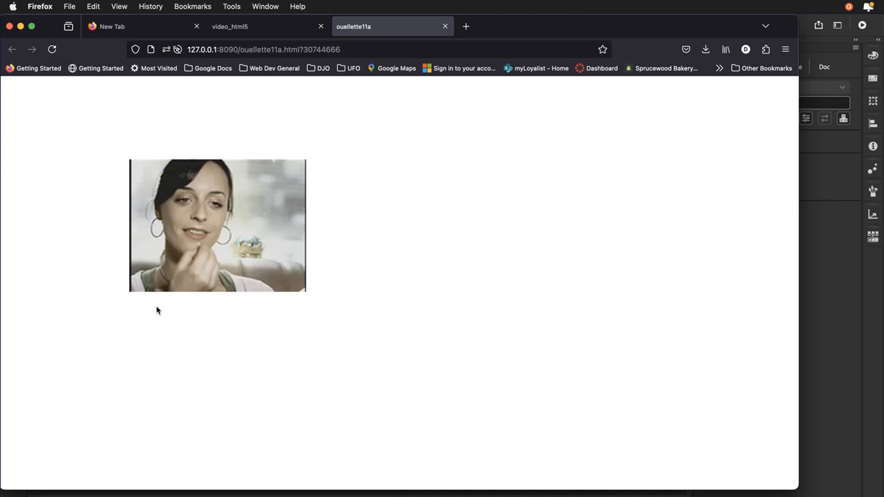
mouse_move(175, 274)
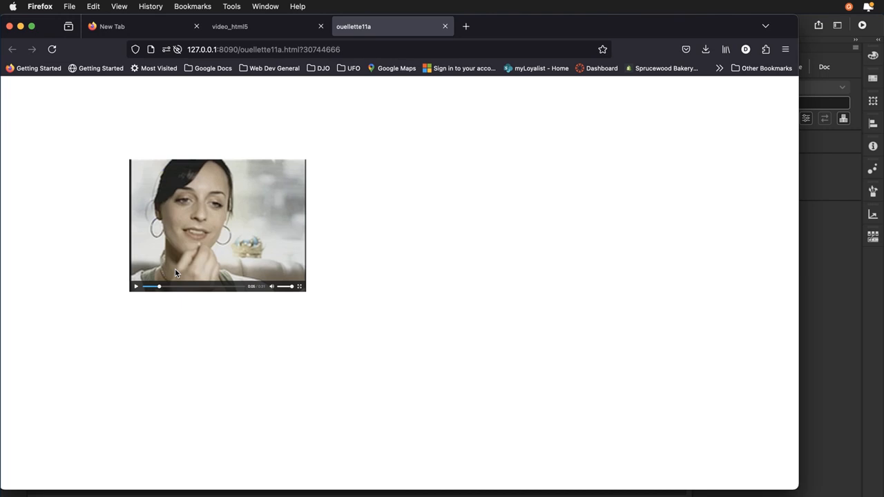
Step: Return to Animate, turn off autoplay for the Video component and save the document
key("super+Tab")
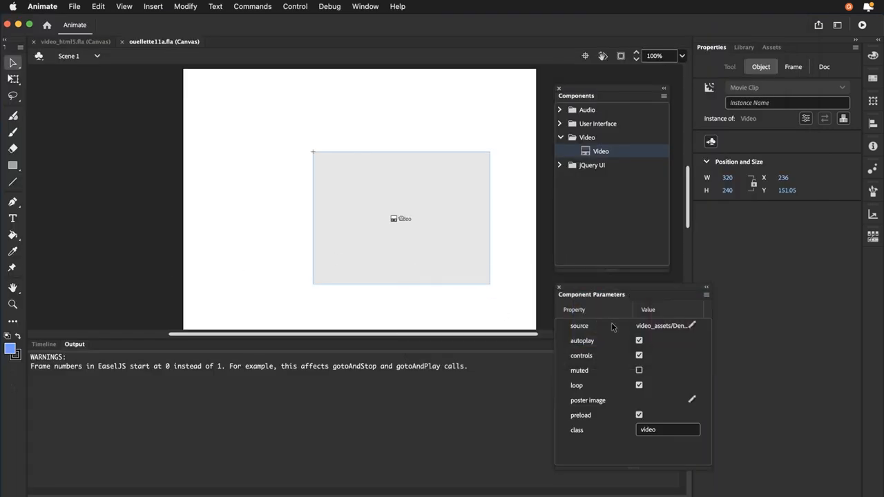
left_click(691, 327)
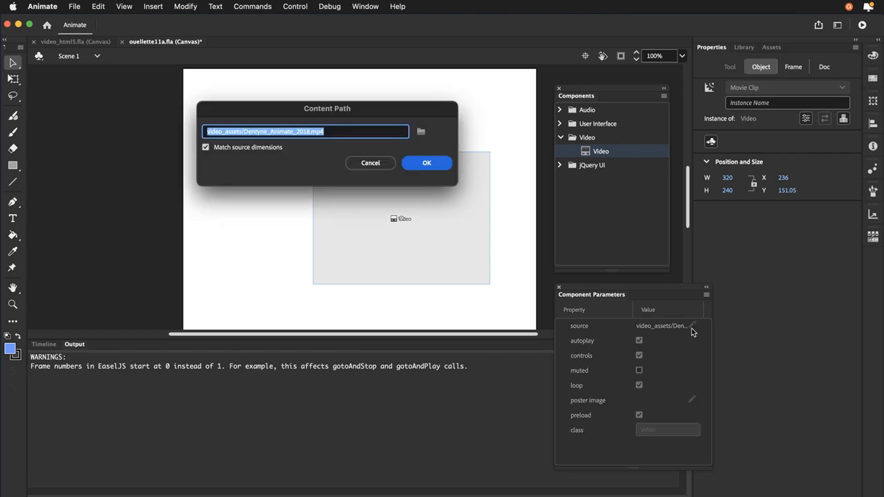
left_click(369, 165)
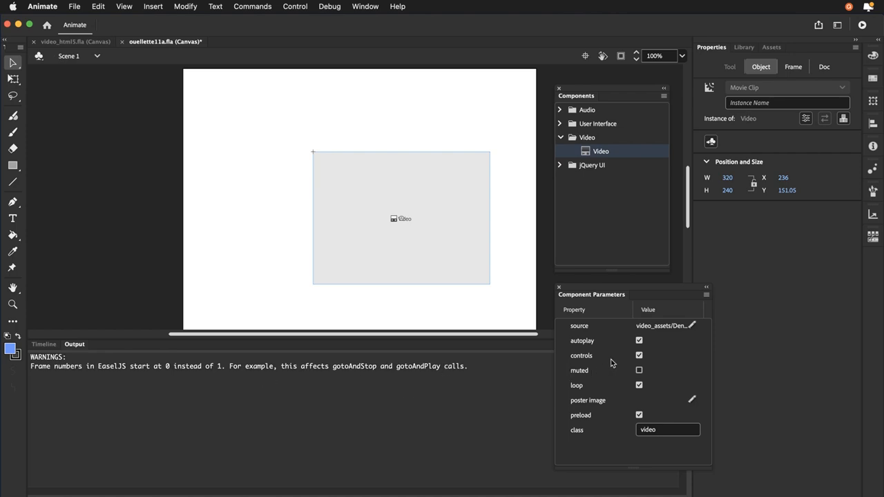
left_click(638, 341)
left_click(46, 349)
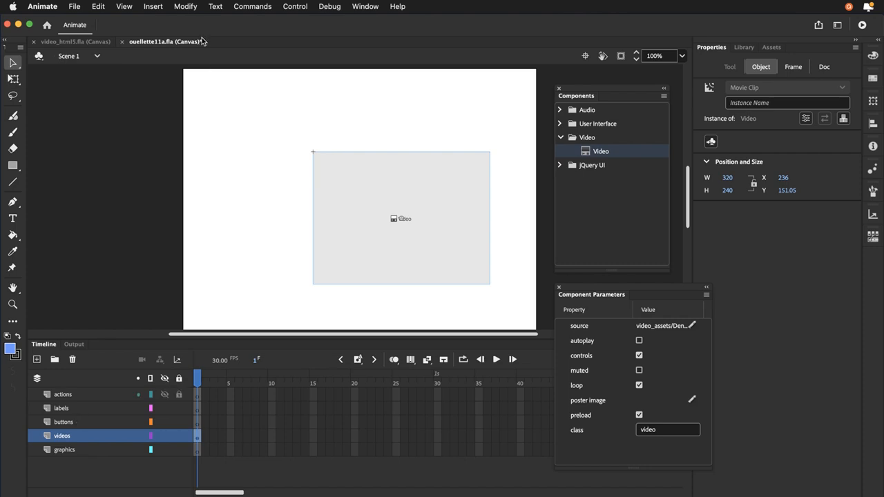
left_click(73, 8)
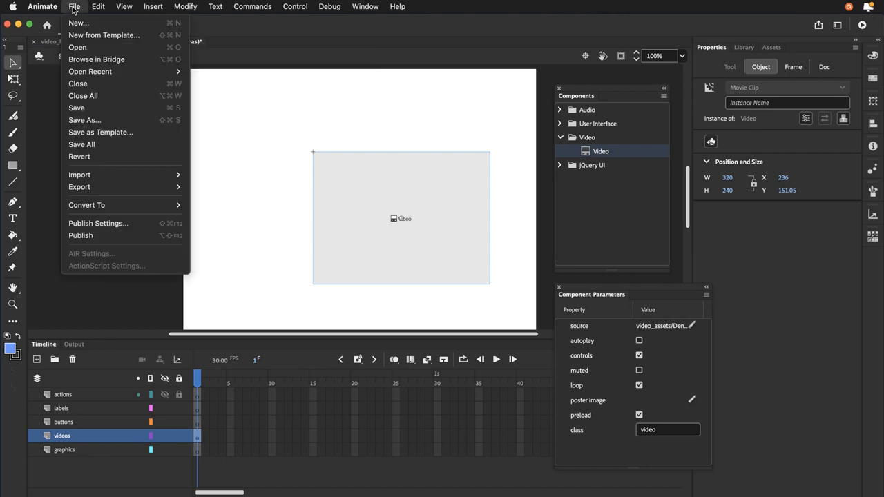
left_click(80, 111)
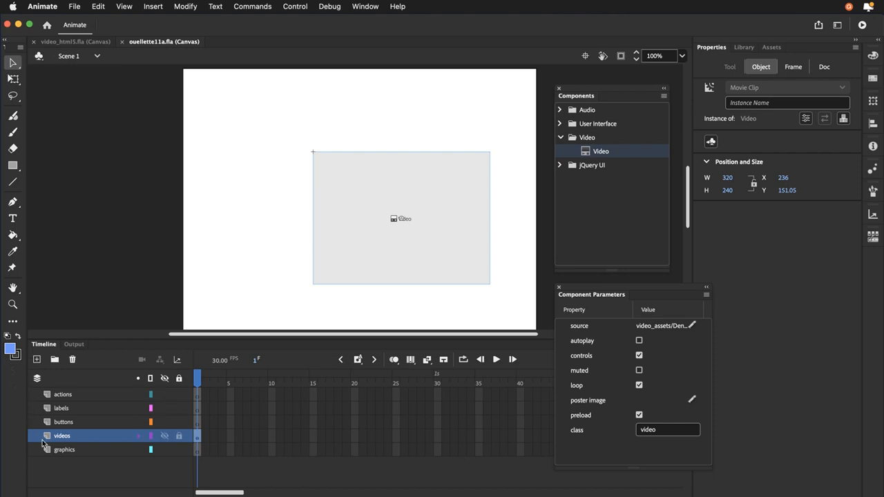
Step: Deselect the video and set the document's stage colour to orange #FF9900
left_click(244, 286)
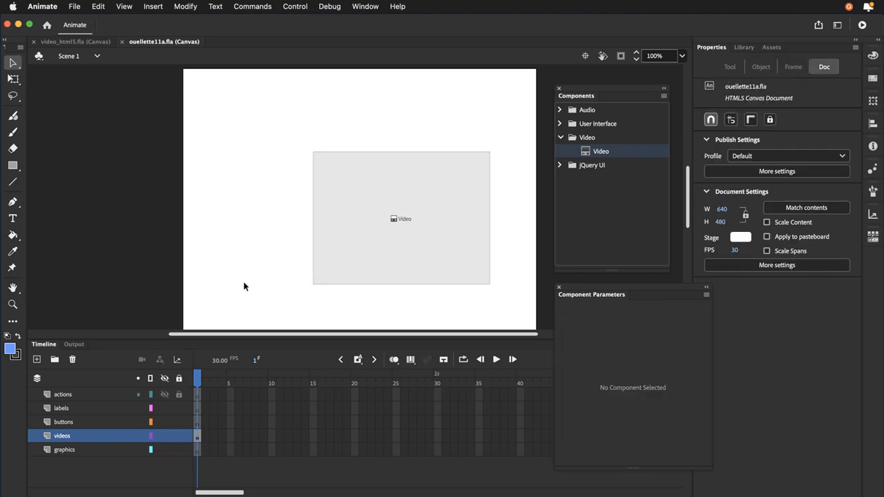
left_click(740, 238)
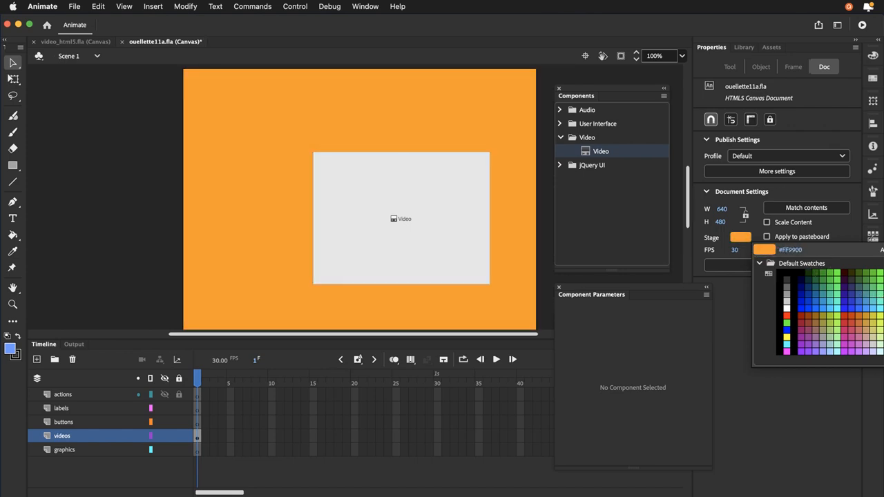
left_click(883, 315)
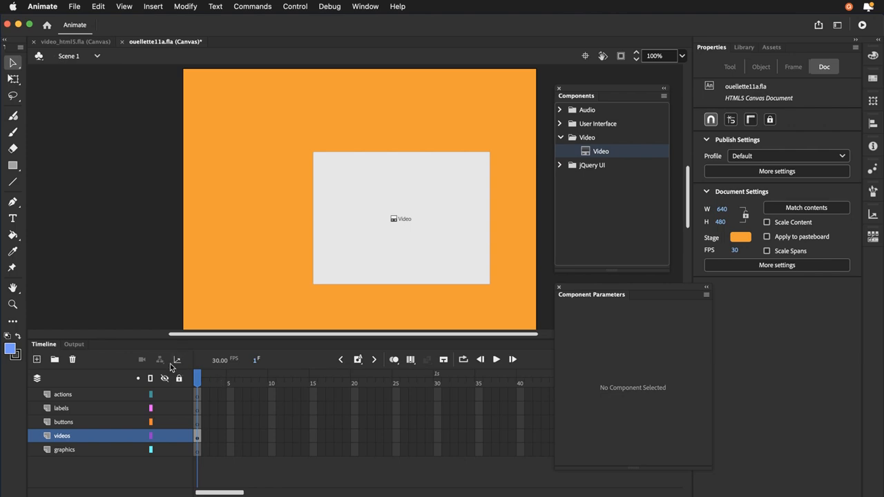
Step: Draw a rectangle with fill #330099 and no stroke on the graphics layer, slightly larger than the video so it frames it
left_click(92, 454)
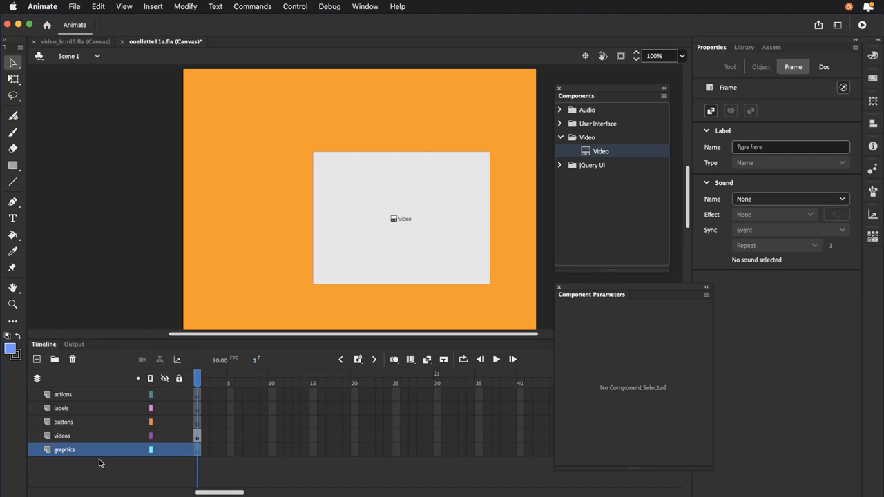
left_click(14, 167)
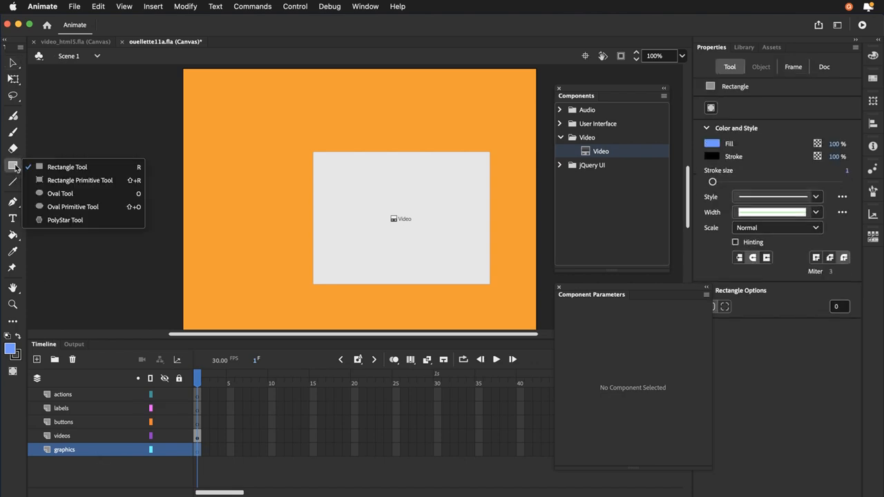
left_click(41, 167)
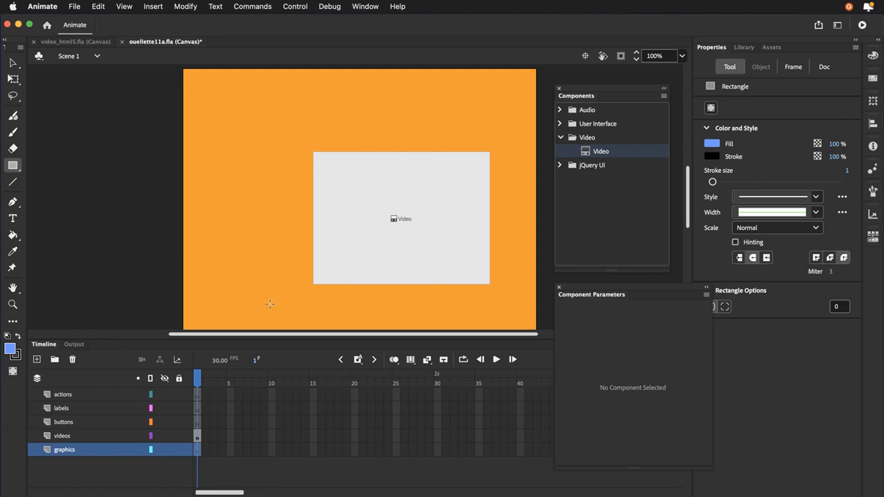
left_click(15, 354)
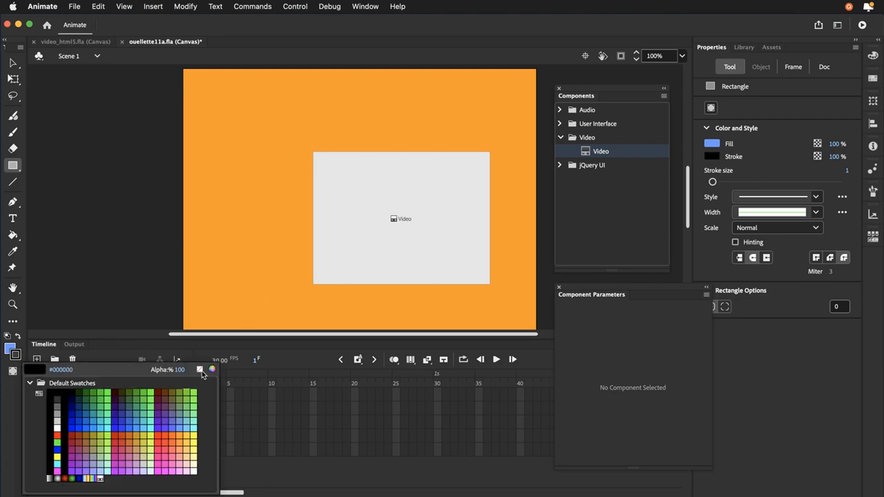
left_click(200, 370)
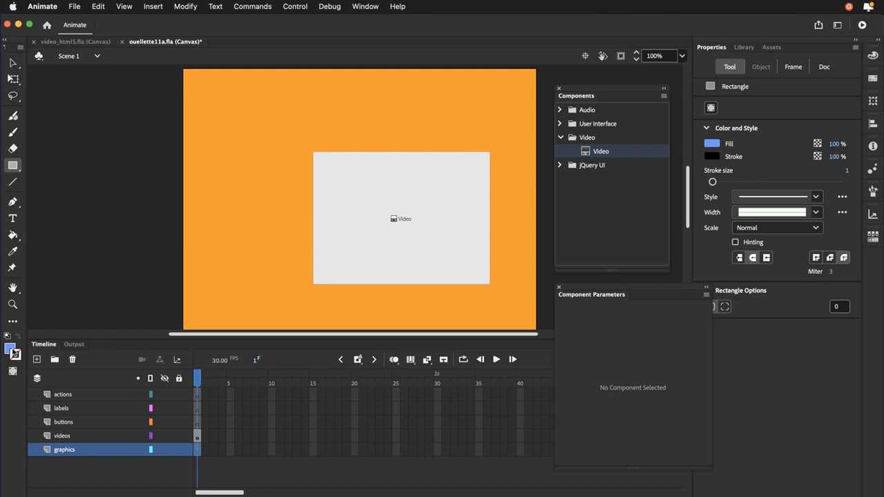
left_click(13, 352)
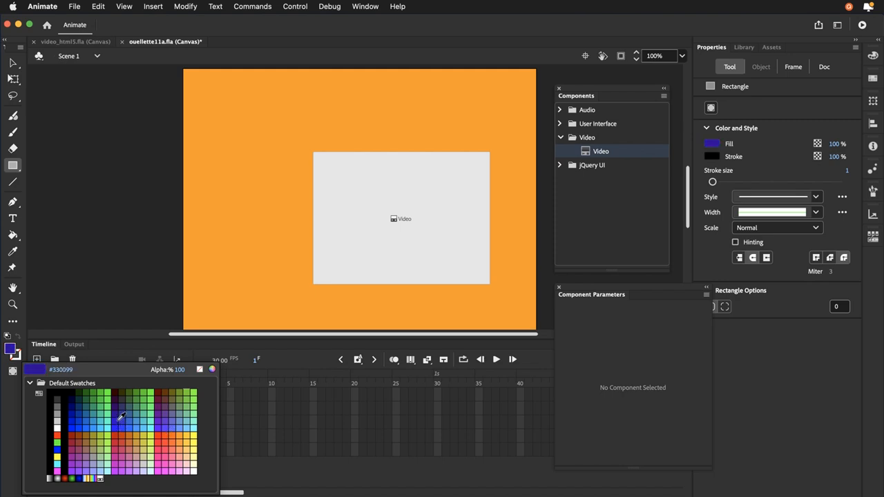
left_click(120, 417)
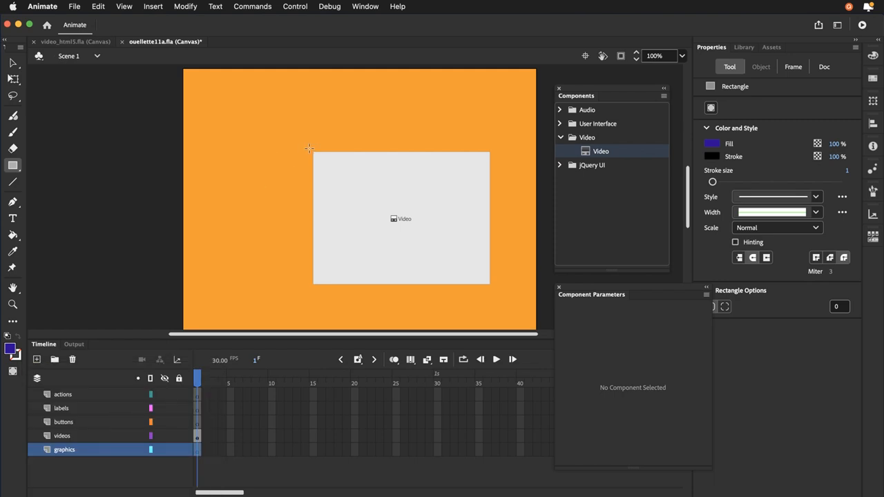
mouse_move(308, 147)
left_mouse_down()
mouse_move(375, 213)
mouse_move(499, 292)
left_mouse_up()
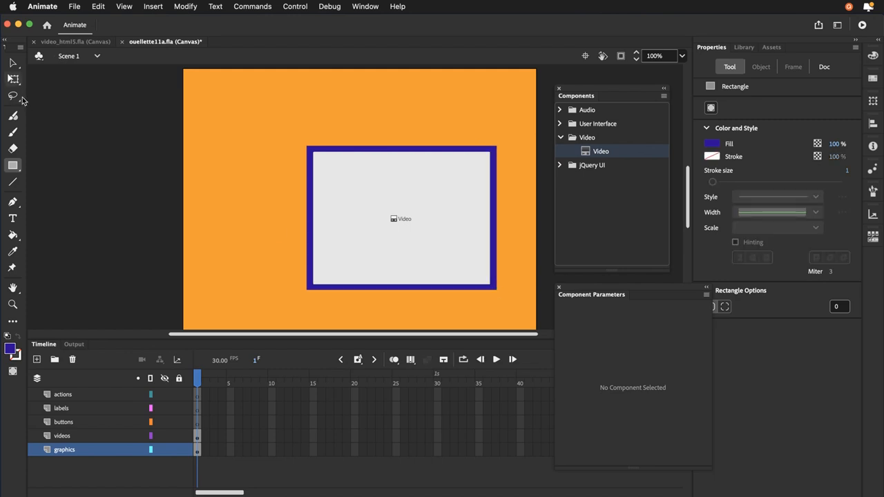
Step: Draw a rectangle about 290 by 42 px near the stage's upper-left corner, with green #00FF00 fill and black stroke
left_click(12, 68)
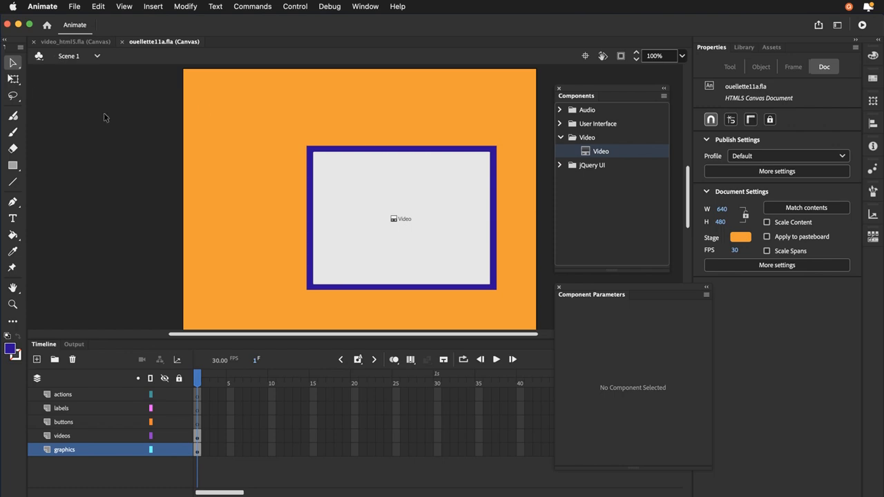
left_click(13, 167)
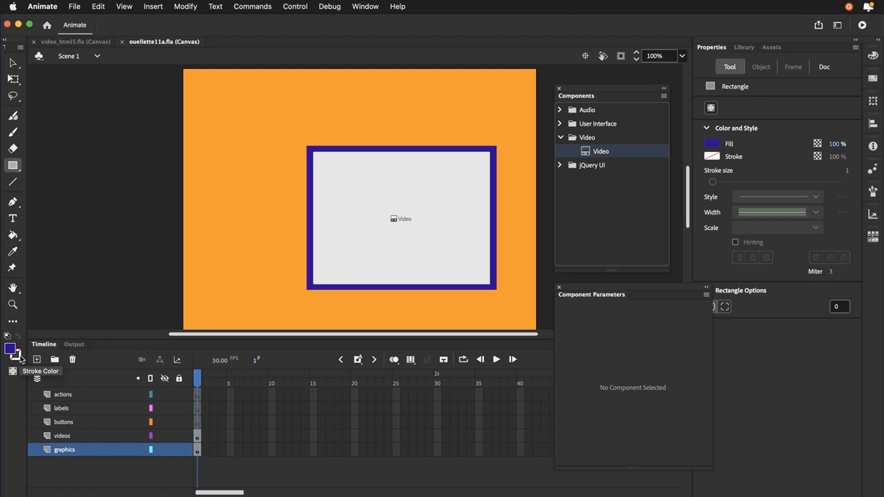
left_click(21, 354)
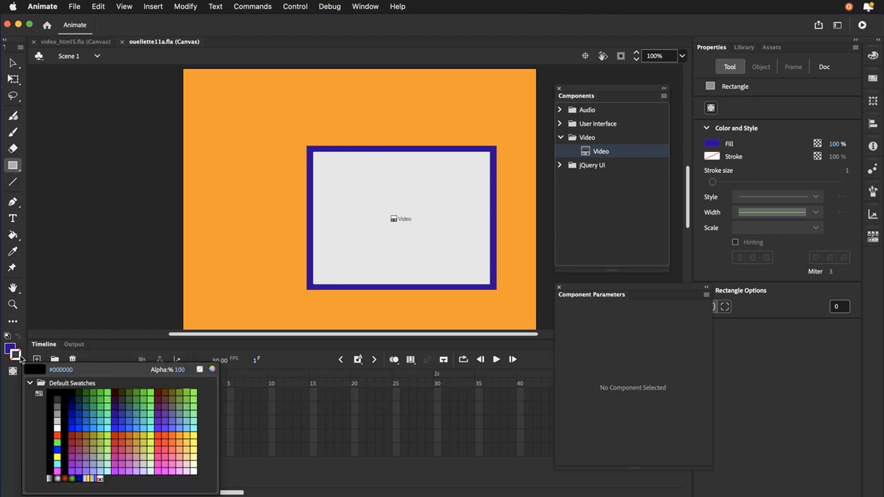
left_click(58, 395)
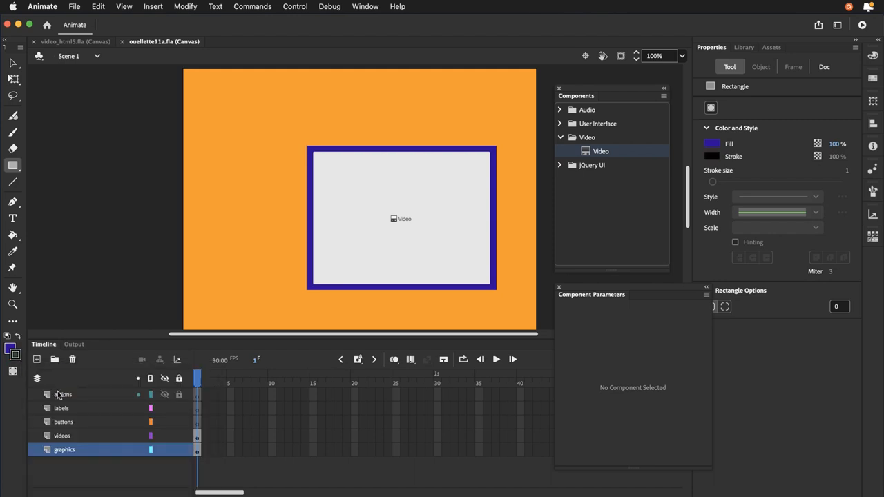
left_click(12, 351)
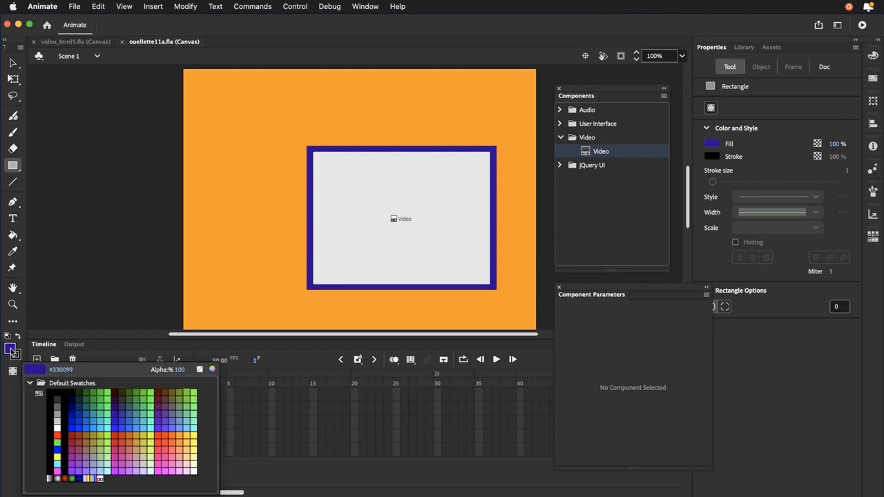
left_click(111, 391)
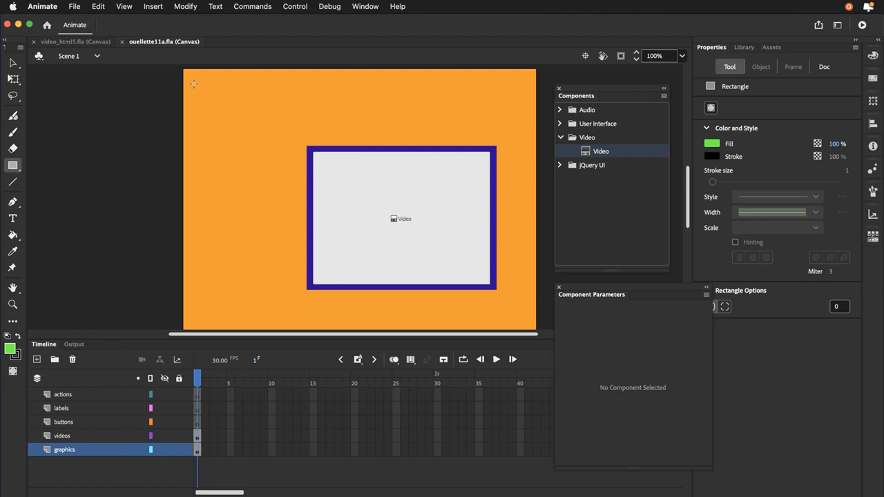
mouse_move(191, 80)
left_mouse_down()
mouse_move(270, 99)
mouse_move(352, 104)
left_mouse_up()
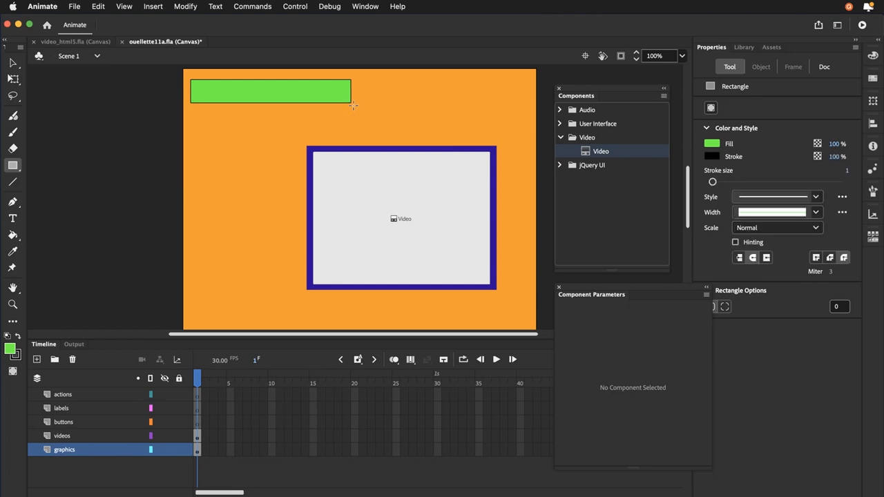
Step: Set the green rectangle's stroke size to 4 and save the document
left_click(13, 63)
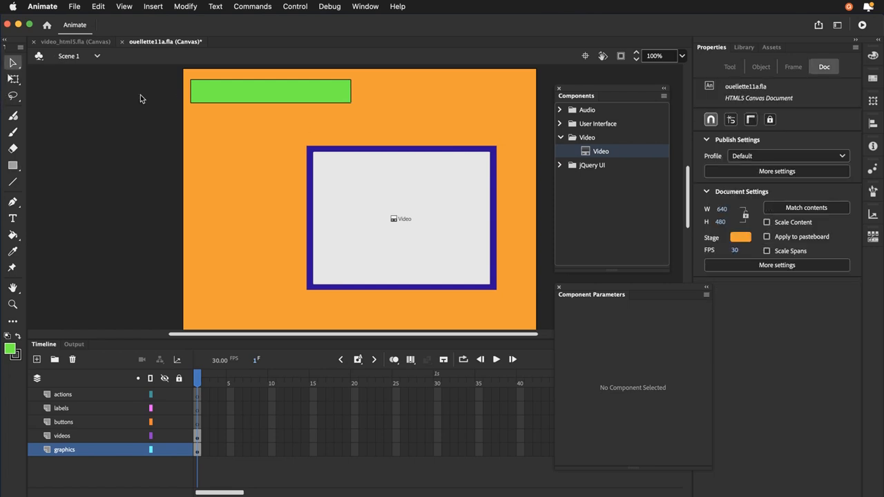
left_click(210, 94)
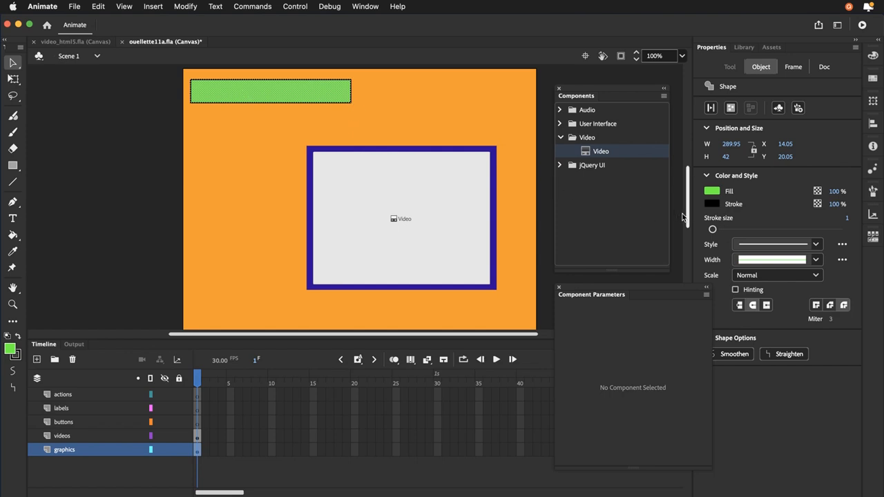
left_click_drag(712, 229, 716, 232)
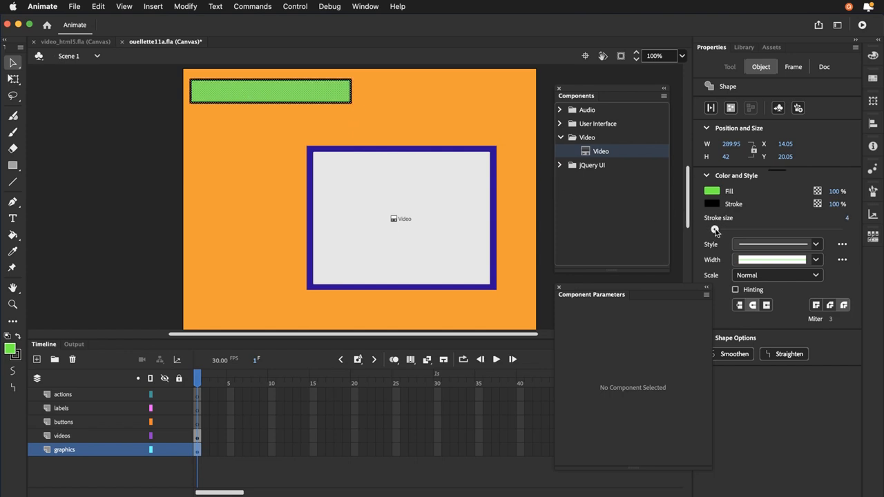
left_click(229, 163)
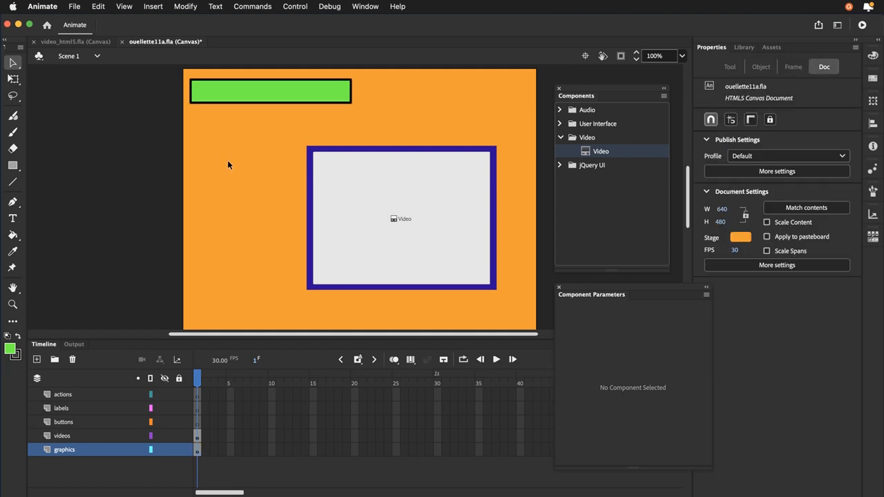
left_click(74, 7)
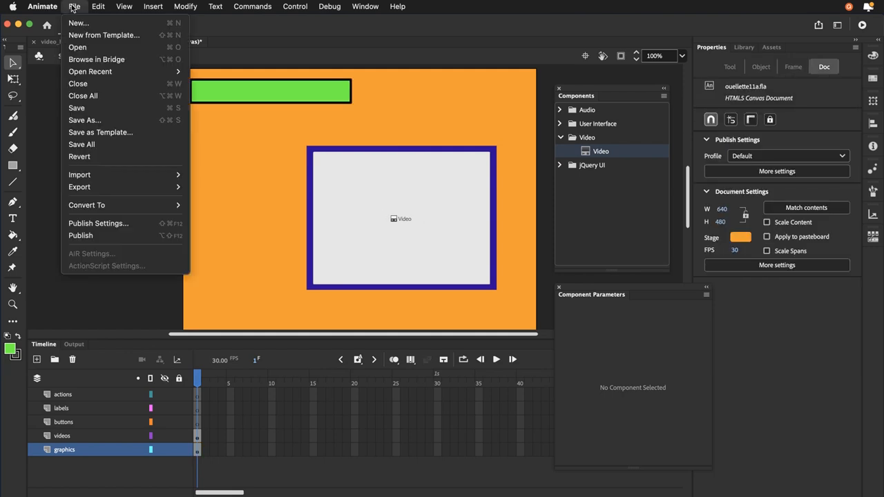
left_click(75, 108)
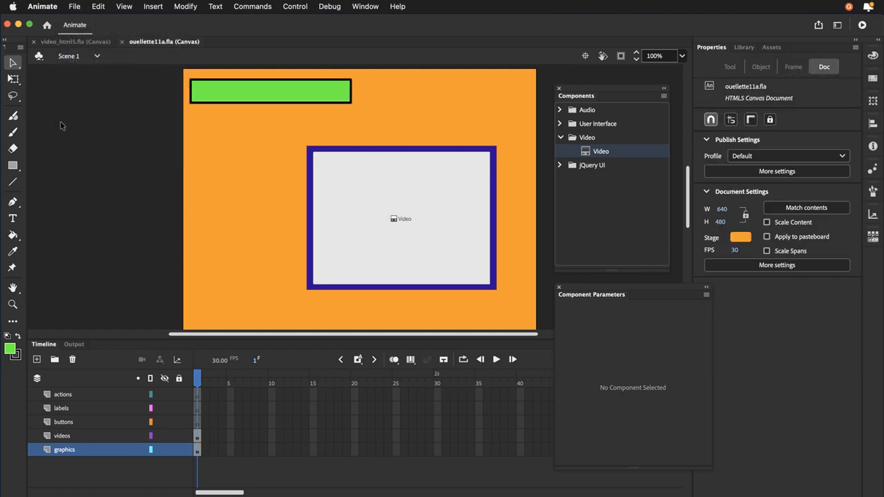
Step: Change the green rectangle's fill to a linear gradient and set its right-hand colour stop to red #FF0000
left_click(234, 97)
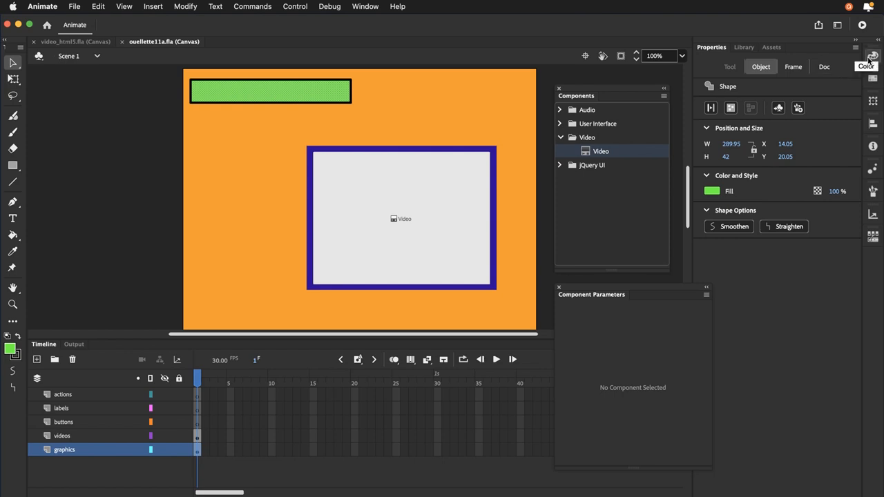
left_click(871, 58)
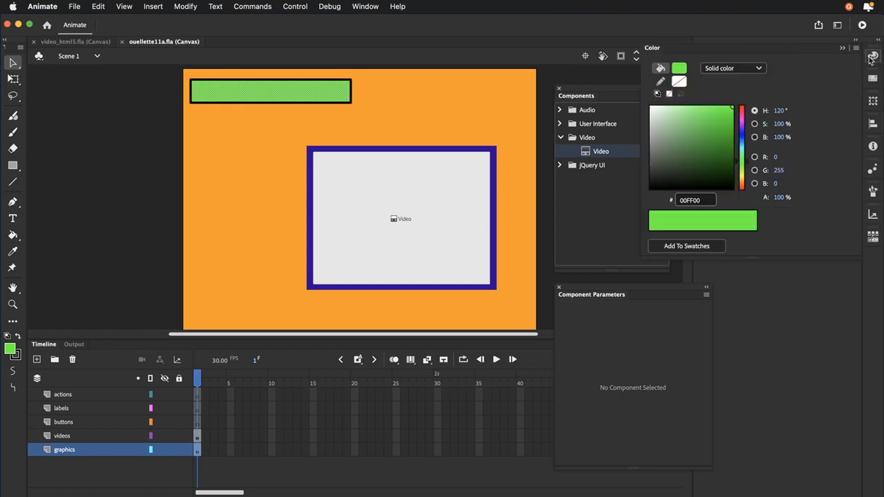
left_click(761, 69)
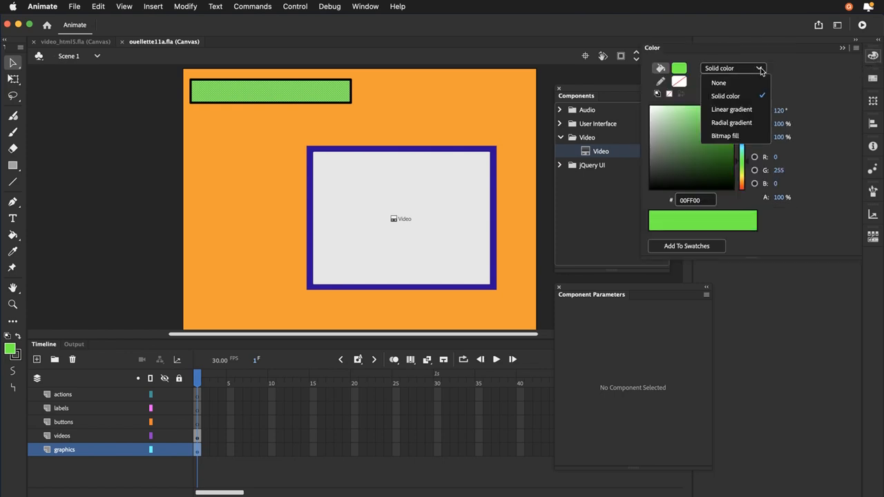
left_click(747, 113)
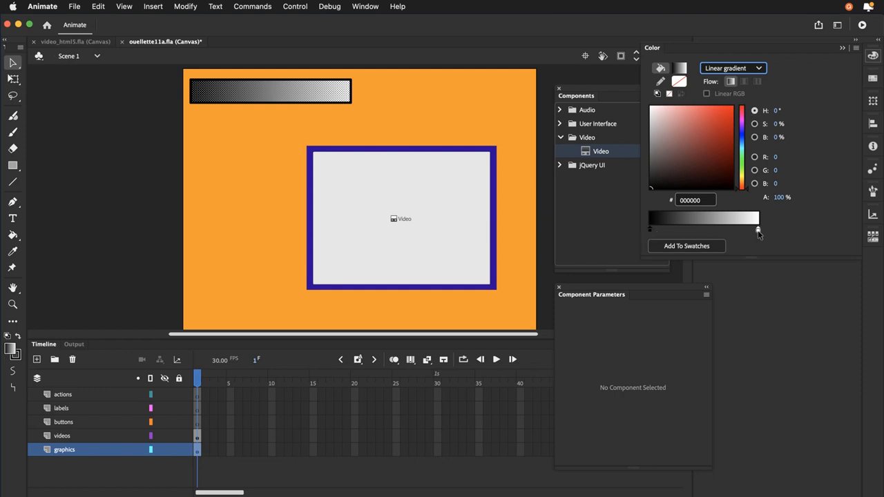
left_click(758, 229)
left_click(730, 129)
left_click_drag(730, 130, 736, 109)
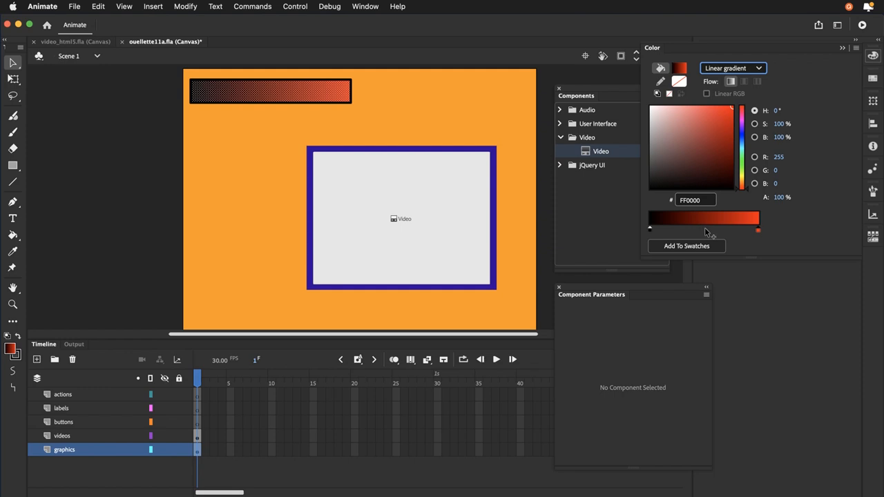
Step: Add a colour stop at the middle of the gradient and make it bright green #00FA05
left_click(705, 231)
left_click_drag(743, 153, 743, 163)
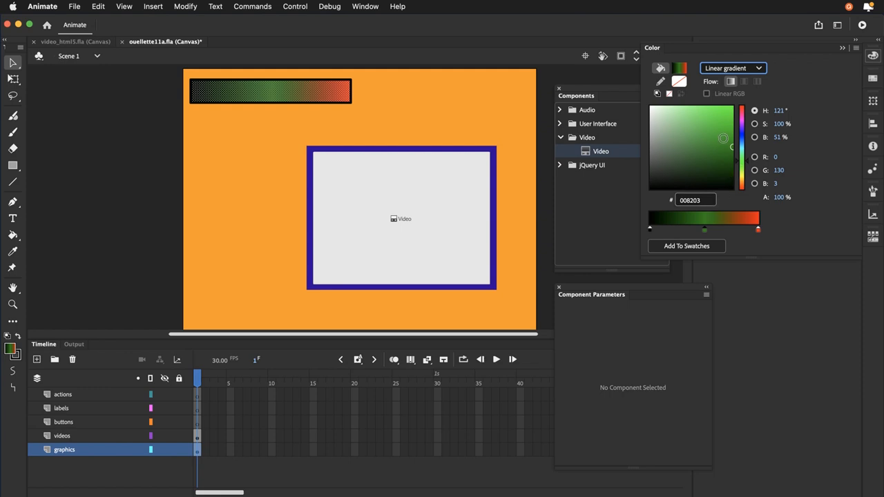
left_click_drag(722, 135, 744, 110)
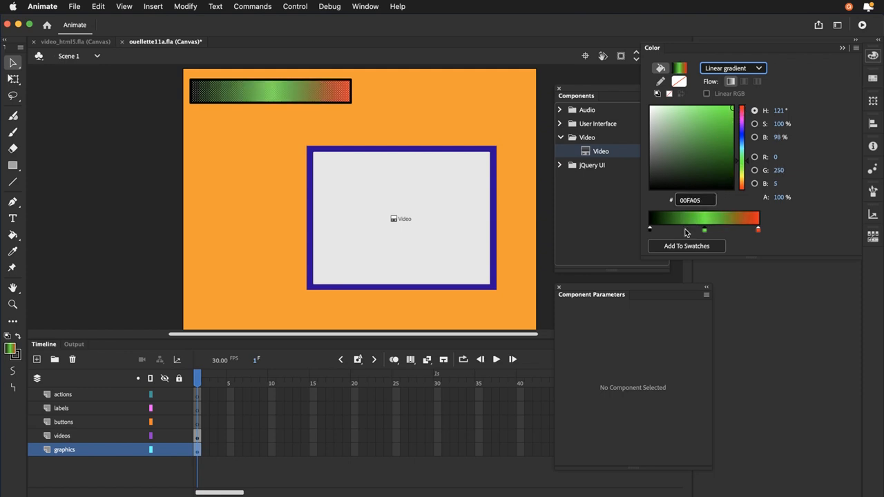
Step: Set the gradient's left-hand colour stop to blue #000BFD, deselect the banner and save the document
left_click(649, 231)
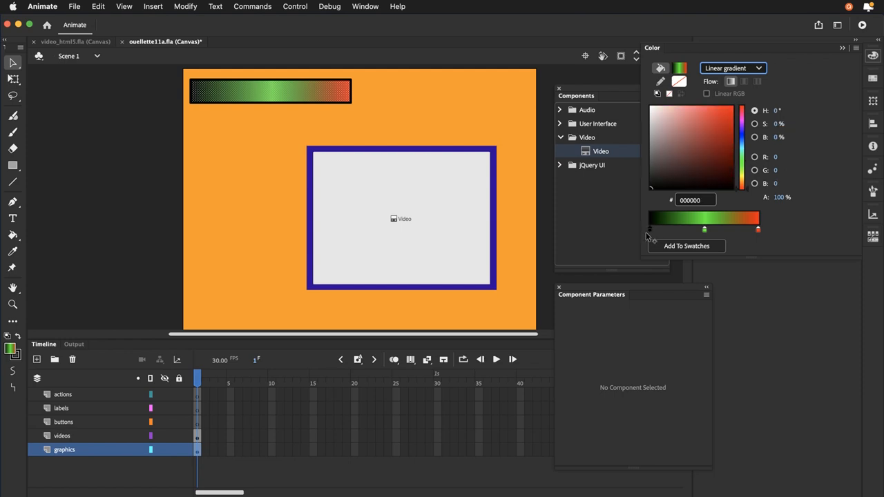
left_click(744, 138)
left_click_drag(732, 125, 732, 108)
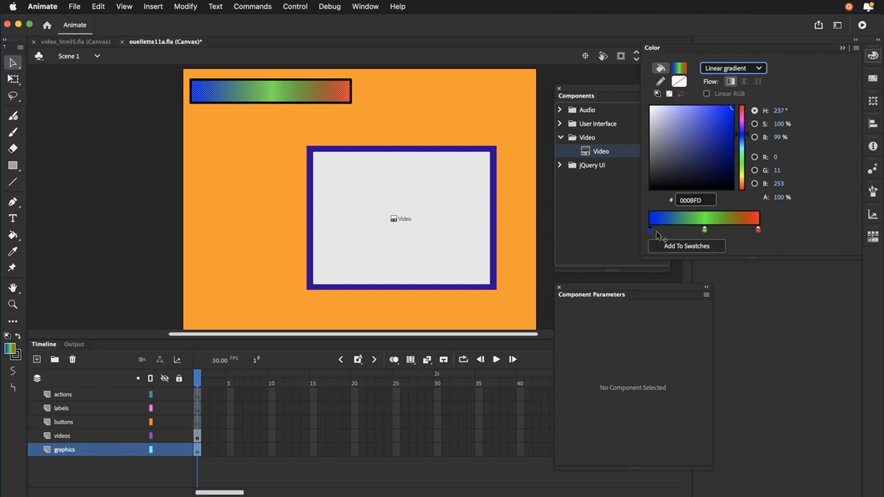
left_click(148, 142)
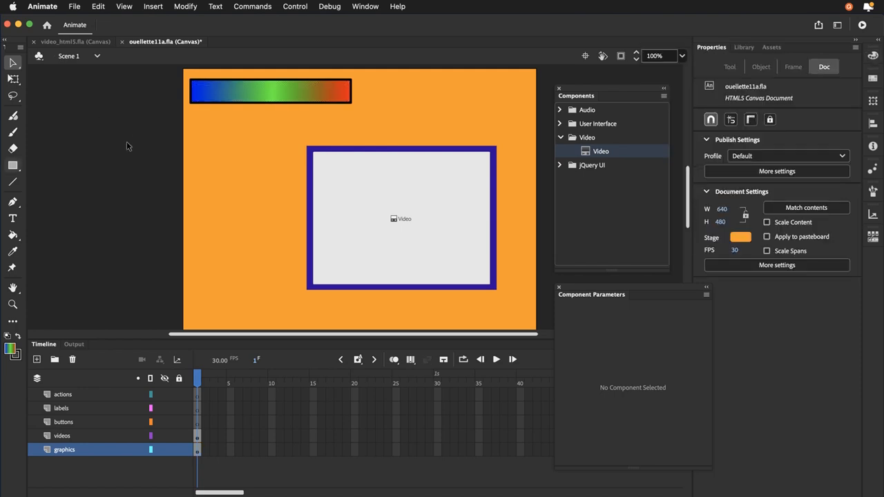
left_click(74, 7)
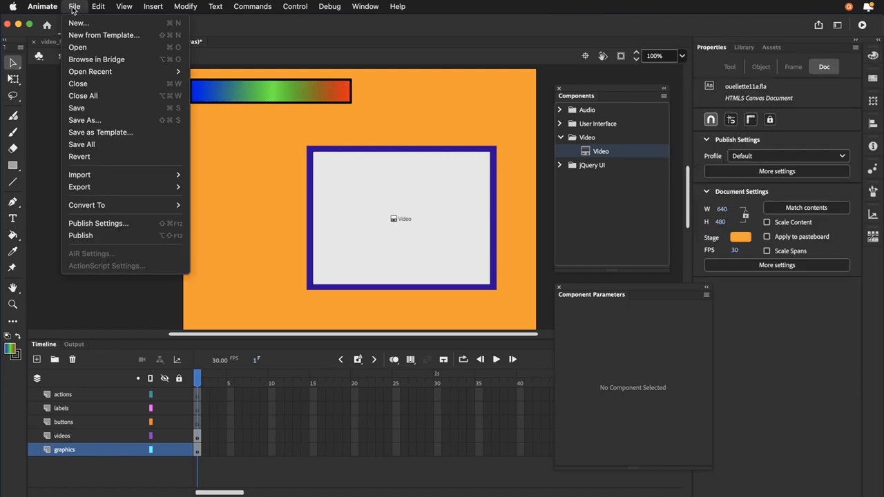
left_click(73, 108)
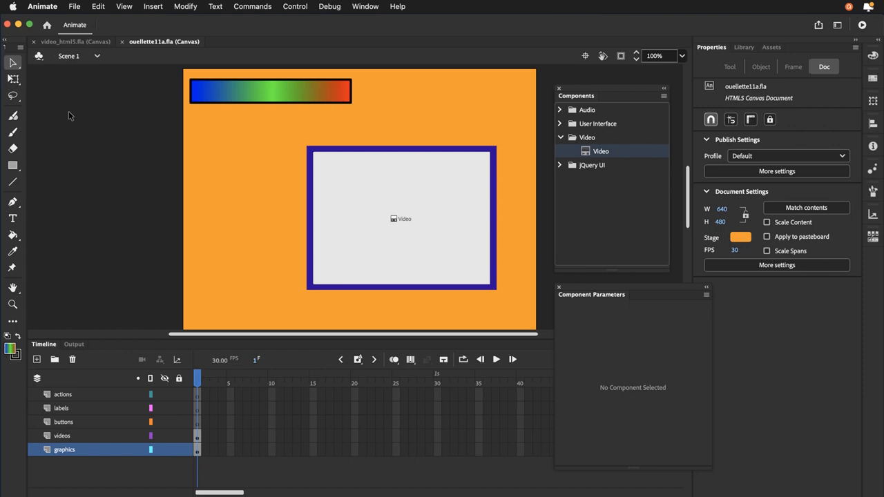
Step: Set the Text tool to static text with a white fill and centred paragraph alignment
left_click(14, 219)
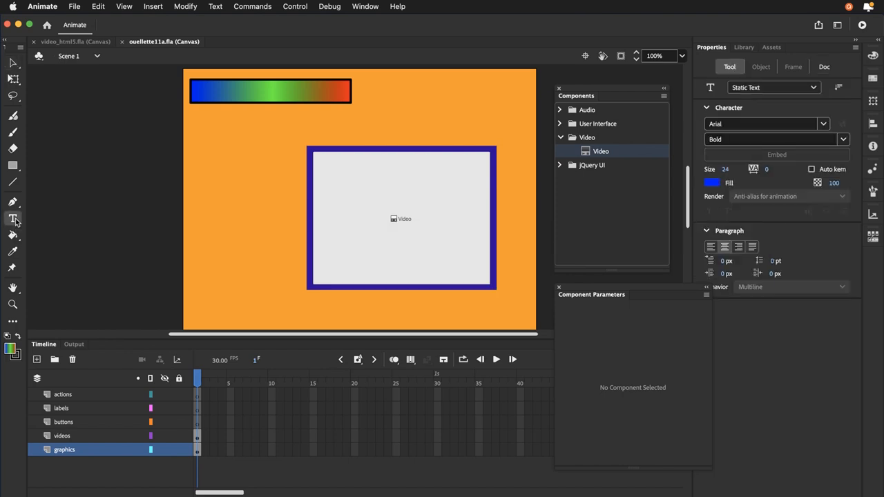
left_click(711, 182)
left_click(755, 252)
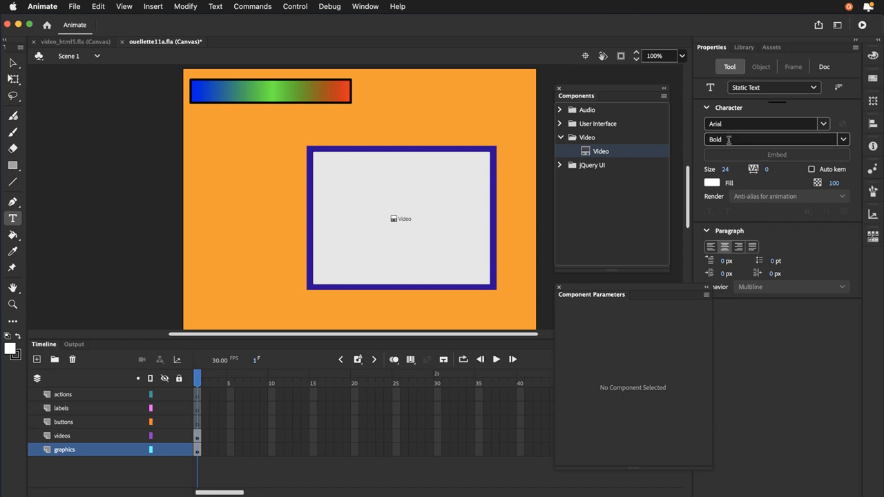
left_click(814, 87)
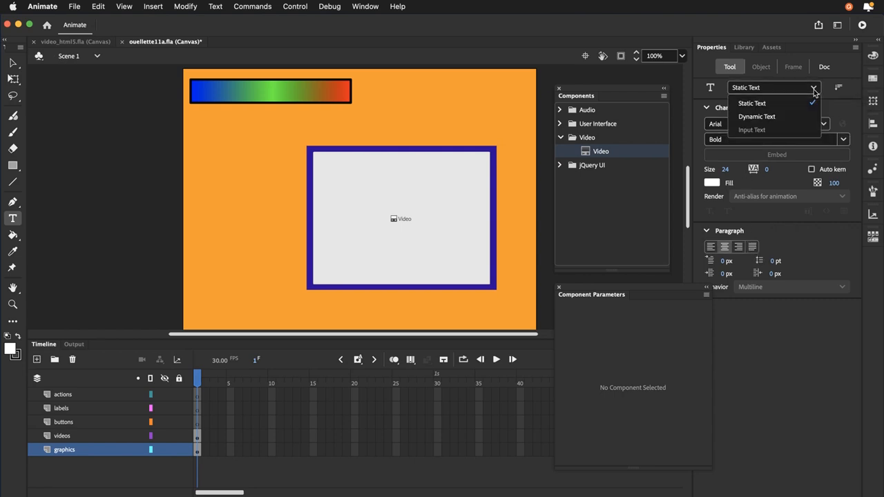
left_click(778, 104)
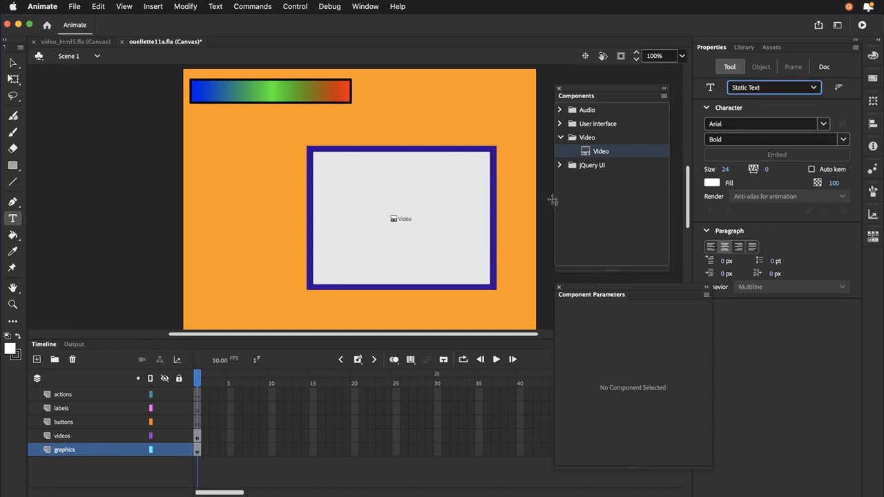
left_click(725, 248)
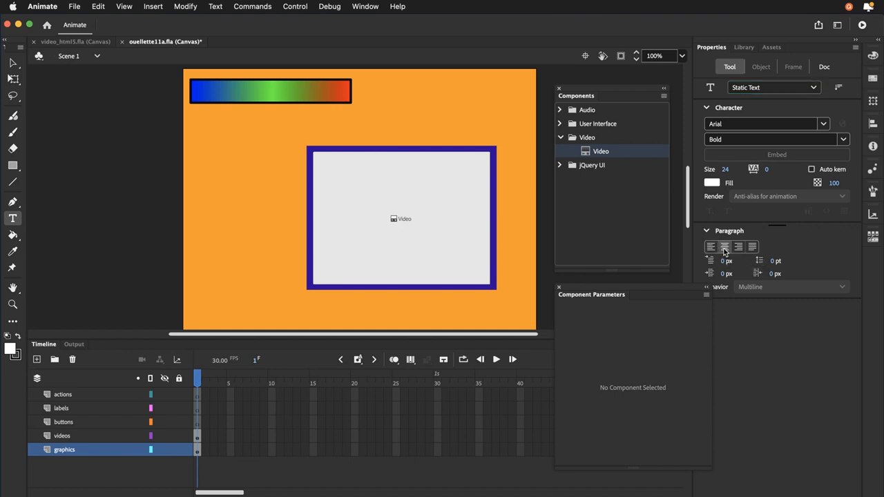
Step: Add the author's full name as text on the gradient banner and shift it down to centre it vertically
left_click(272, 97)
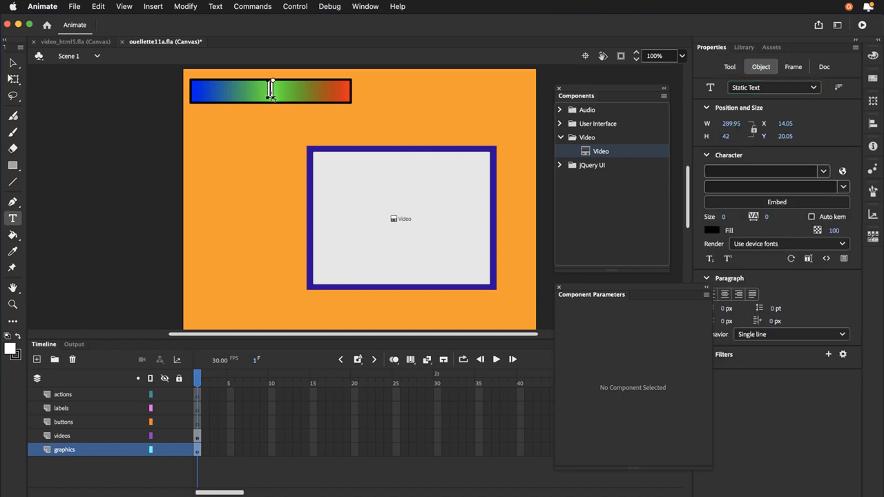
type("Da")
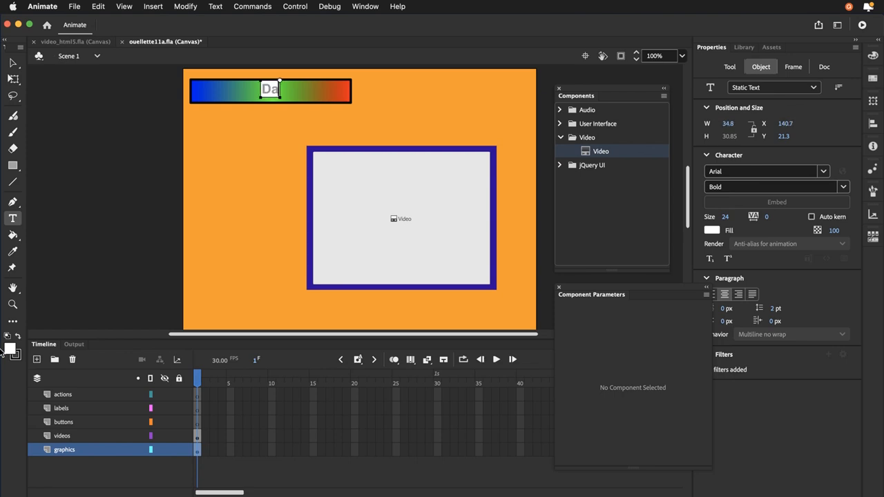
type("niel Ouellette")
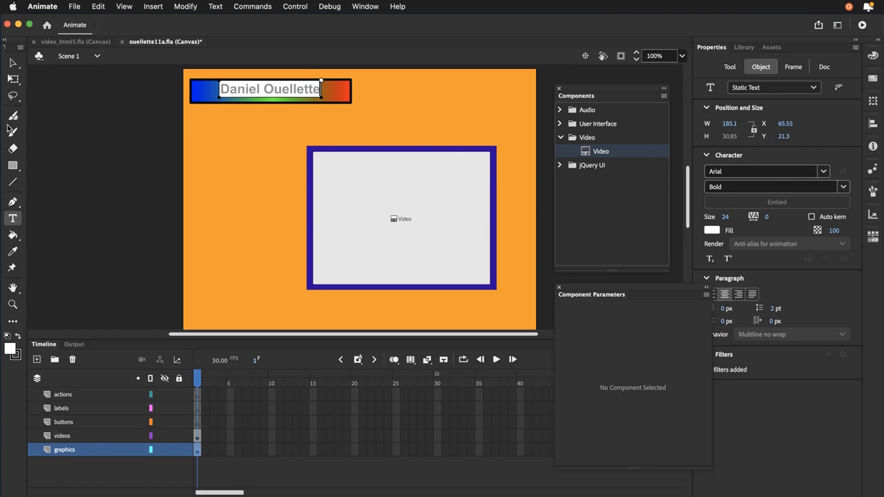
left_click(15, 64)
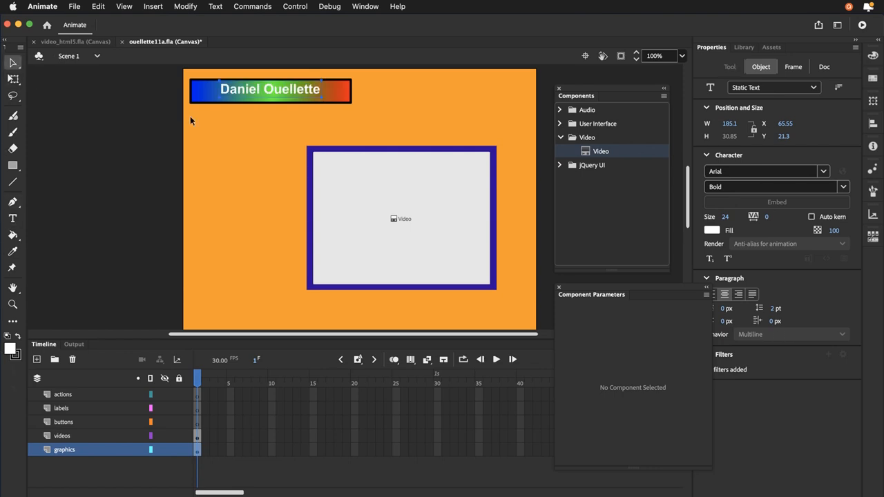
left_click_drag(232, 89, 232, 93)
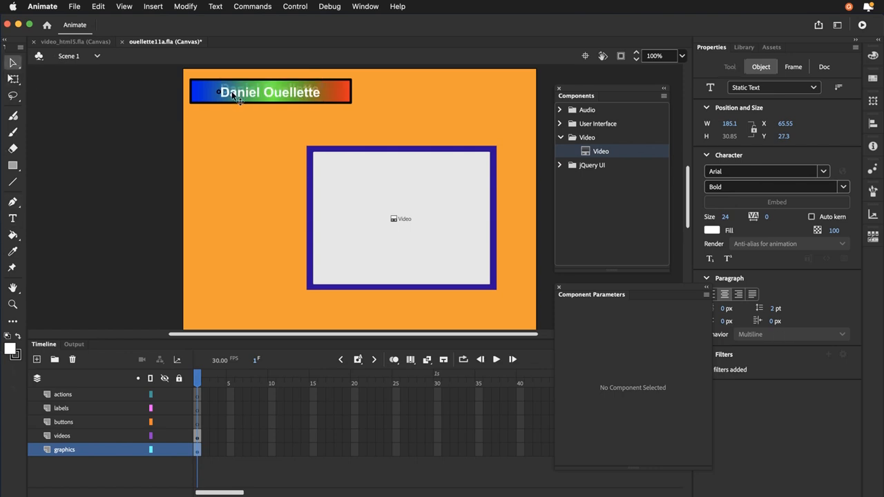
Step: Nudge the name text on the gradient banner up 4 px to Y 23.3
key("Up")
key("Up")
key("Up")
key("Up")
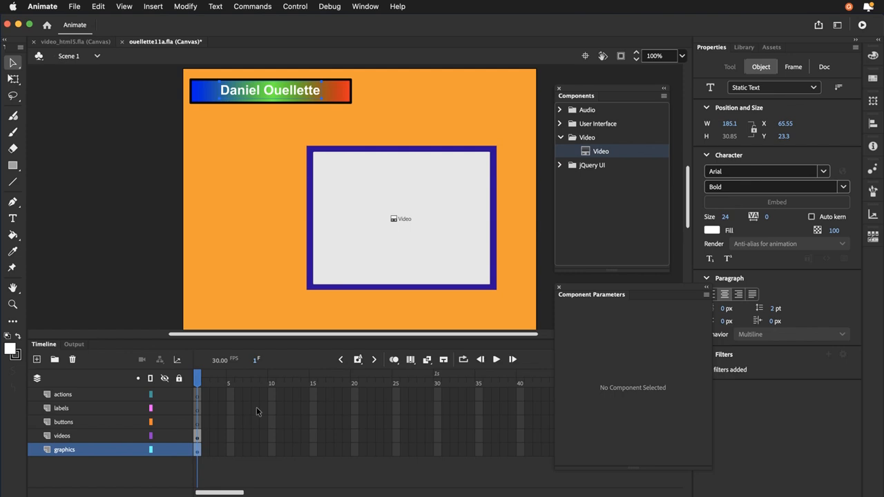
Step: Convert the banner's name text to a Movie Clip symbol called "name" and apply a Drop Shadow filter to it
left_click_drag(610, 290, 573, 291)
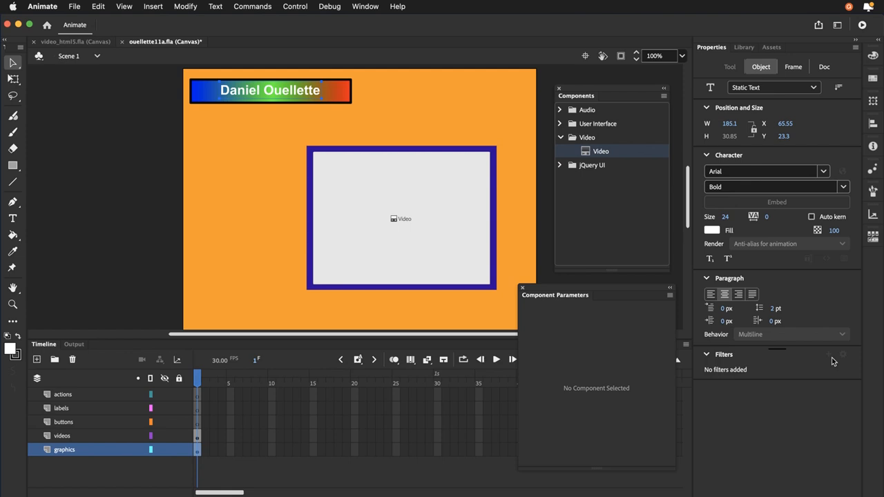
left_click(186, 10)
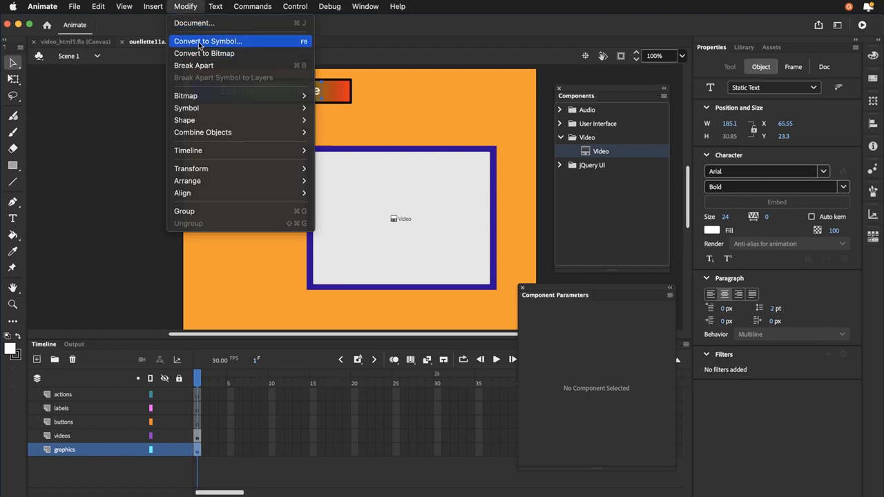
left_click(200, 42)
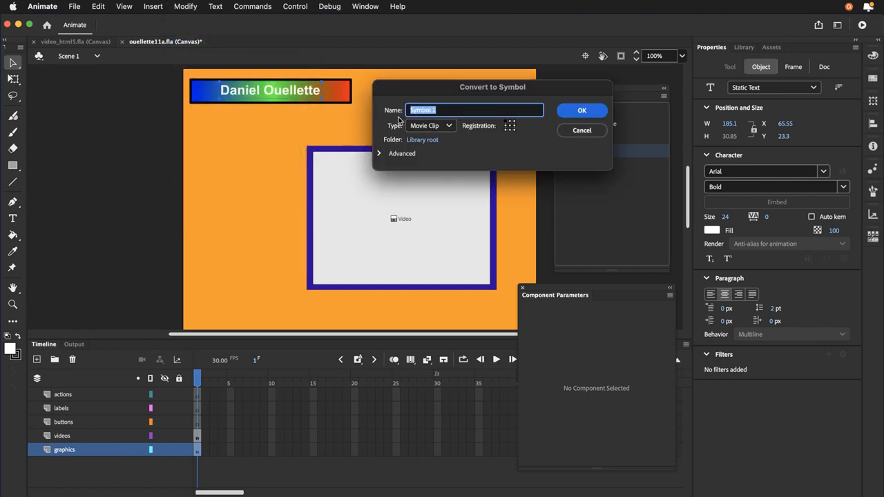
type("name")
key("Return")
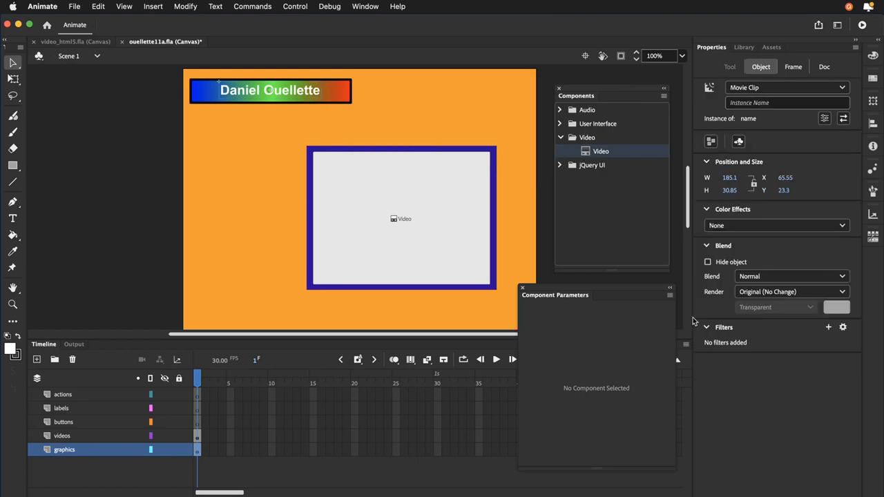
left_click(829, 328)
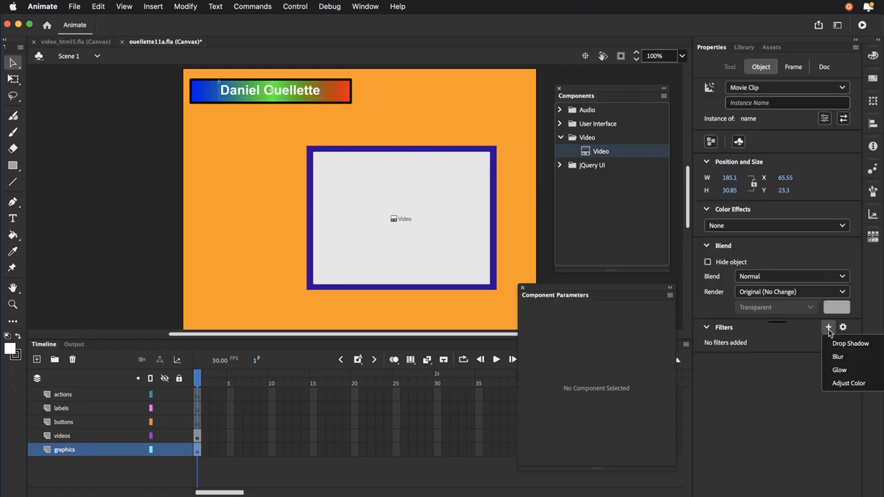
left_click(833, 343)
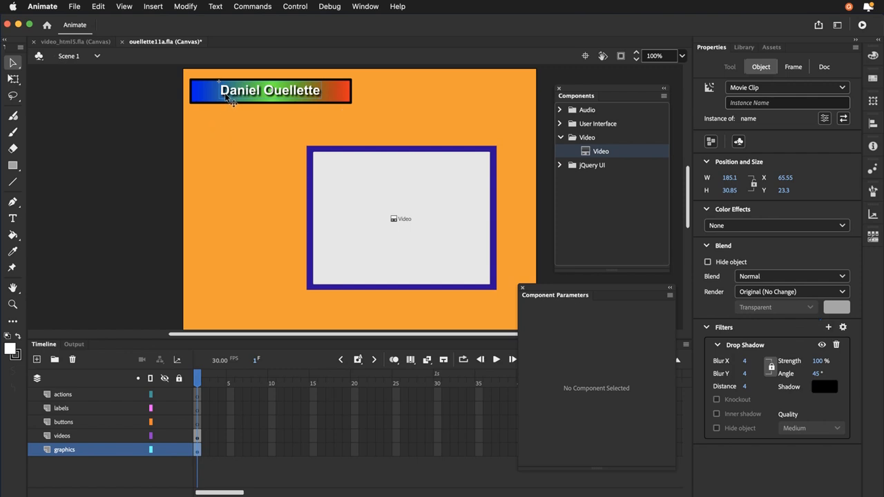
Step: Open the text inside the name symbol to check that it is still editable, and return to Scene 1
double_click(231, 99)
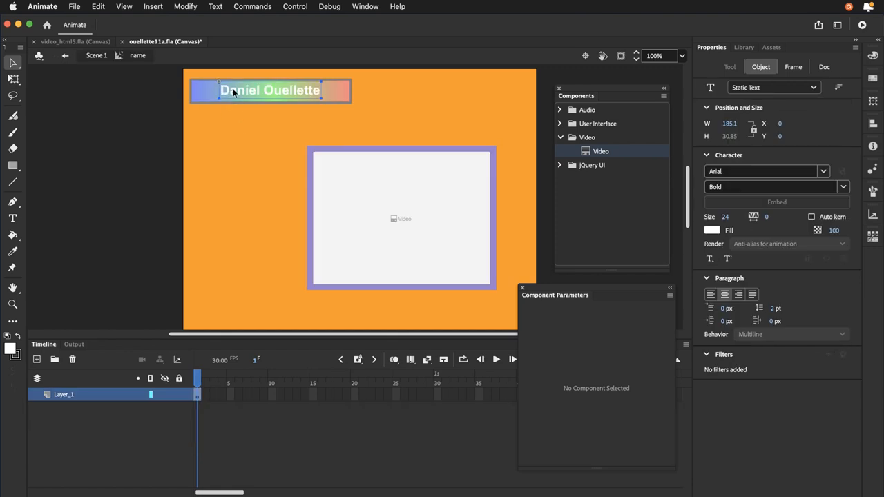
double_click(233, 92)
double_click(233, 92)
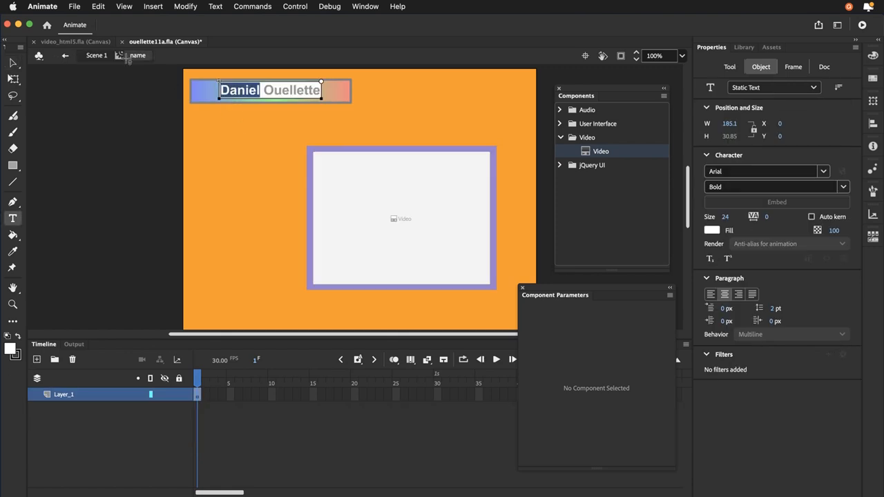
left_click(91, 56)
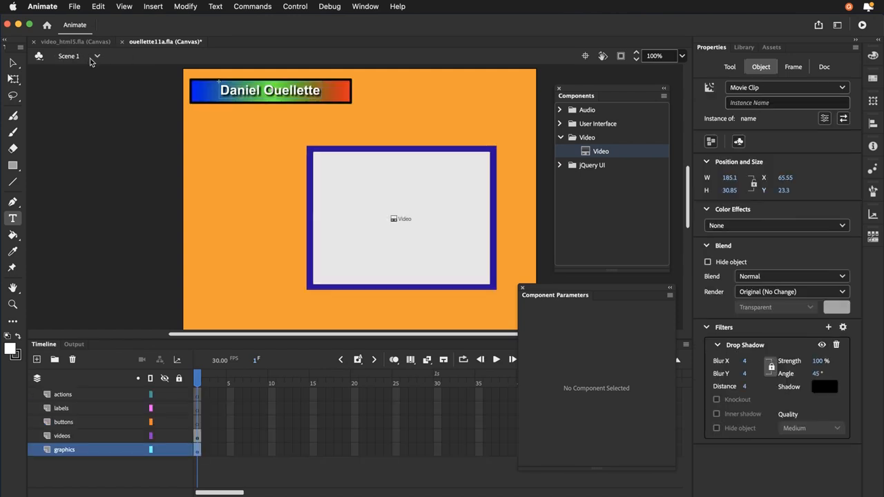
left_click(14, 63)
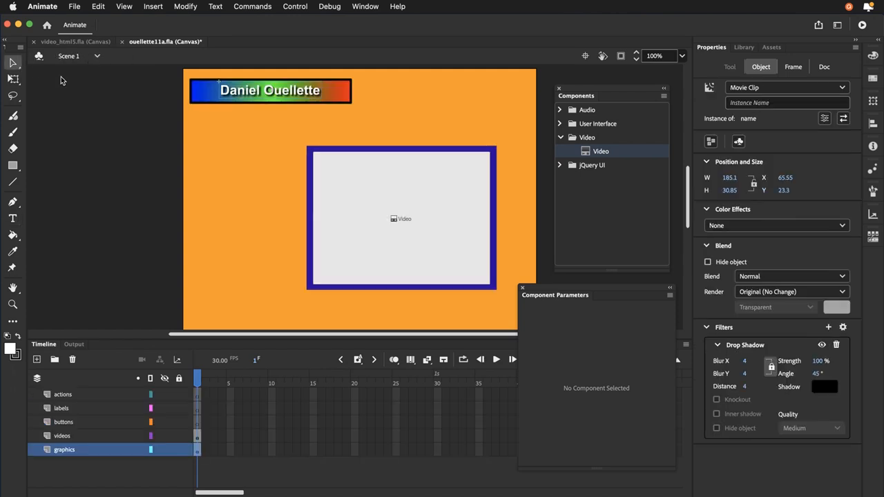
Step: Deselect the name symbol and save the document
left_click(207, 191)
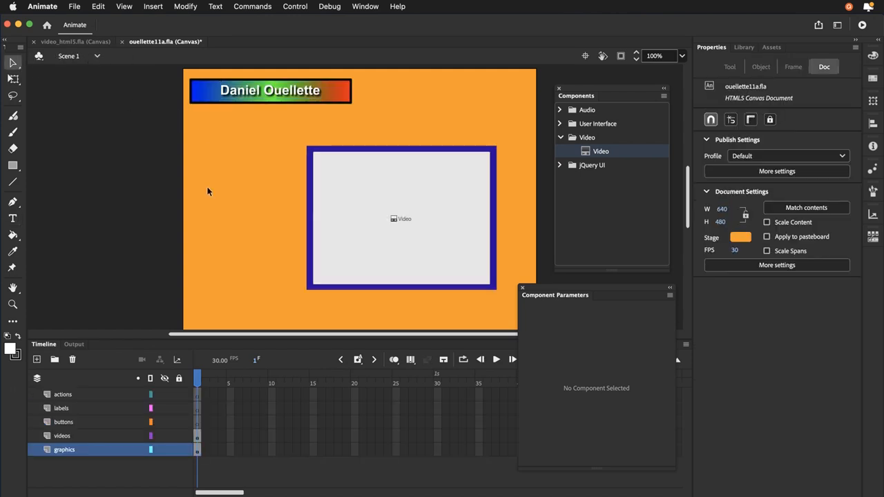
left_click(74, 7)
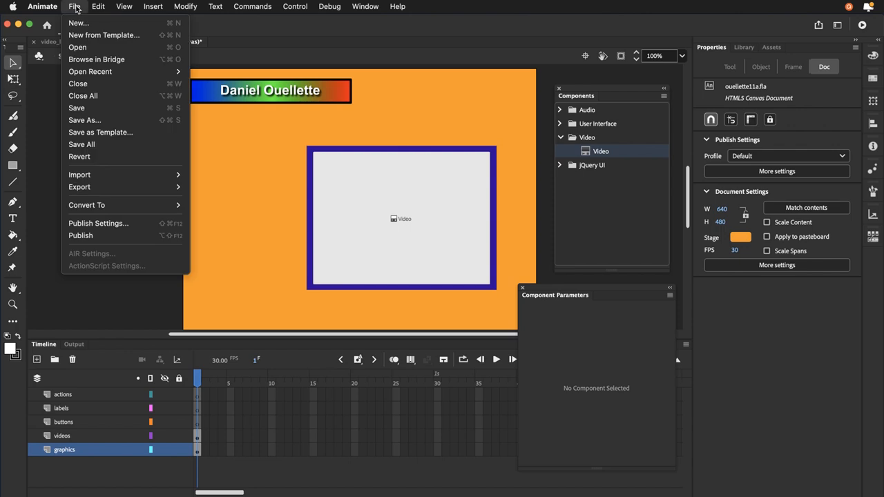
left_click(78, 109)
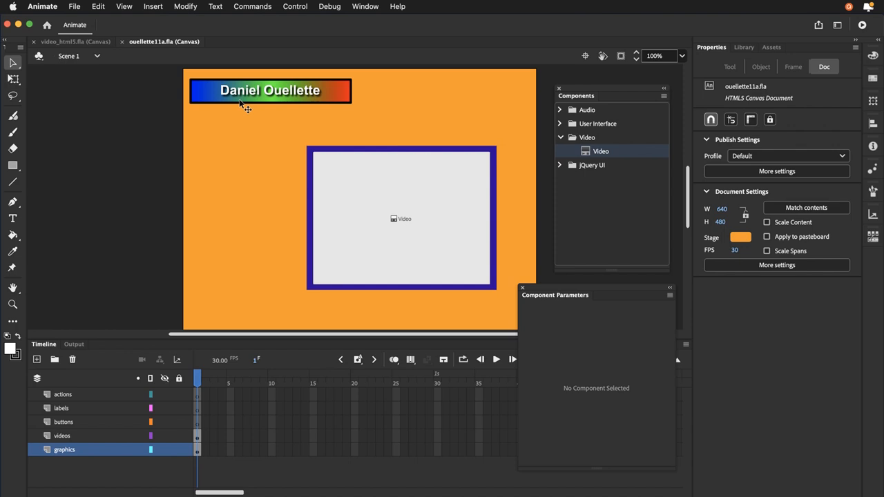
Step: On the buttons layer, draw a bright green circle about 52 px across beside the video frame with the Oval tool
left_click(60, 429)
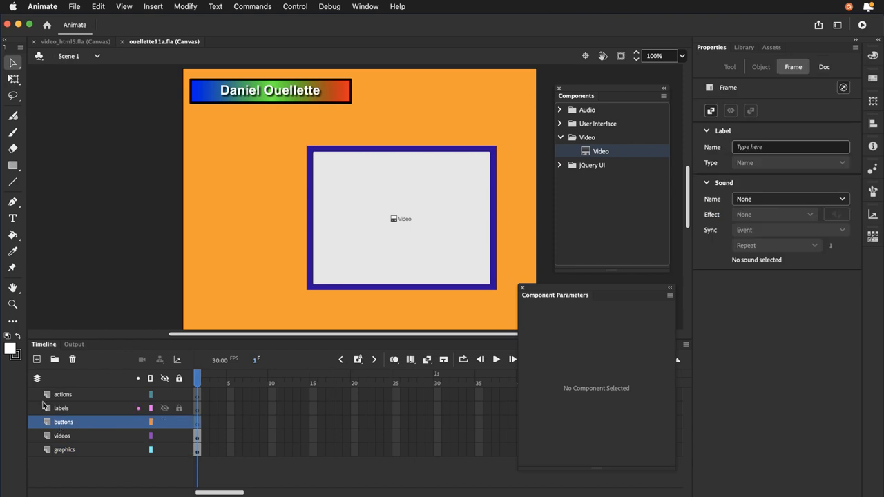
left_click(12, 167)
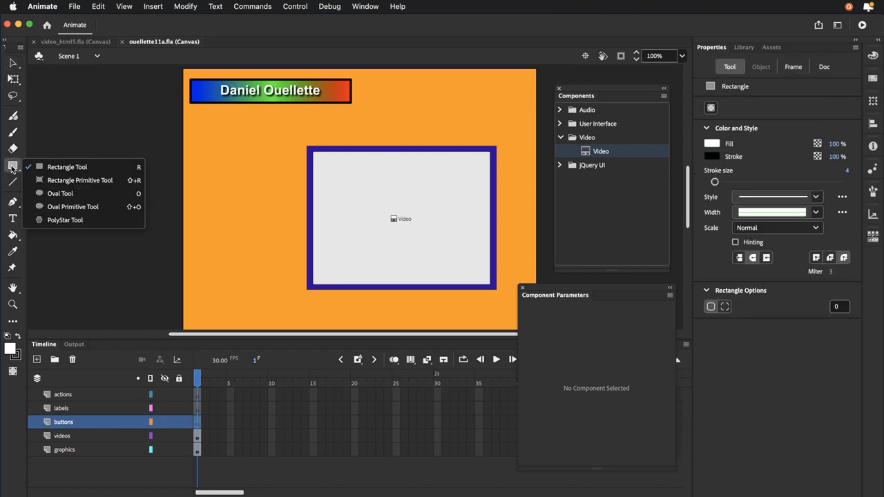
left_click(39, 193)
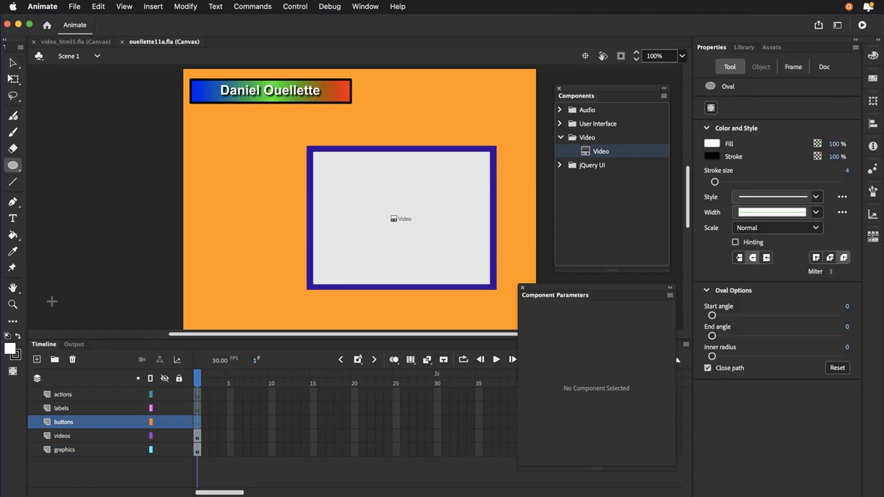
left_click(12, 348)
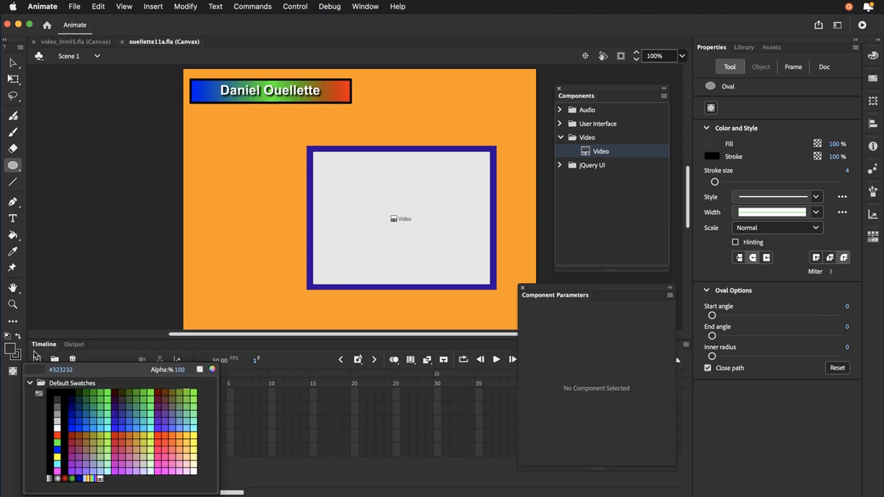
left_click(111, 393)
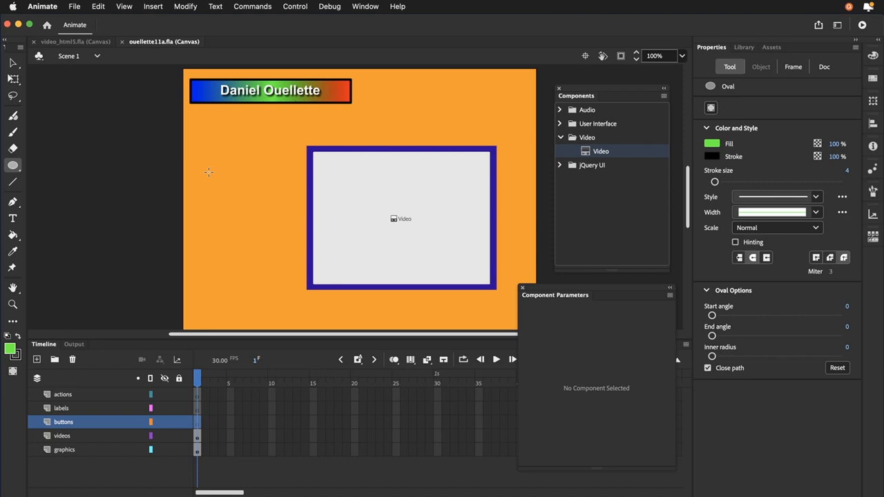
left_click_drag(208, 172, 236, 193)
Step: Select the green circle with its outline and set the stroke size to 6
left_click(13, 64)
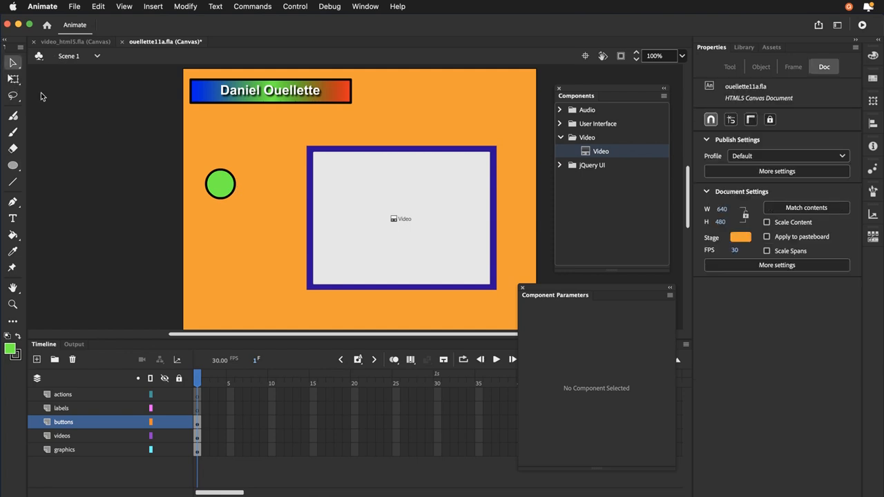
left_click(224, 188)
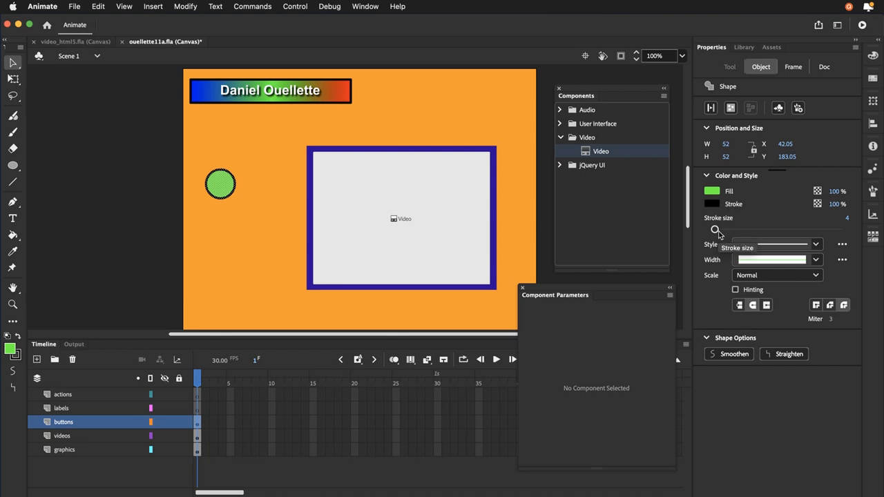
left_click_drag(715, 230, 719, 230)
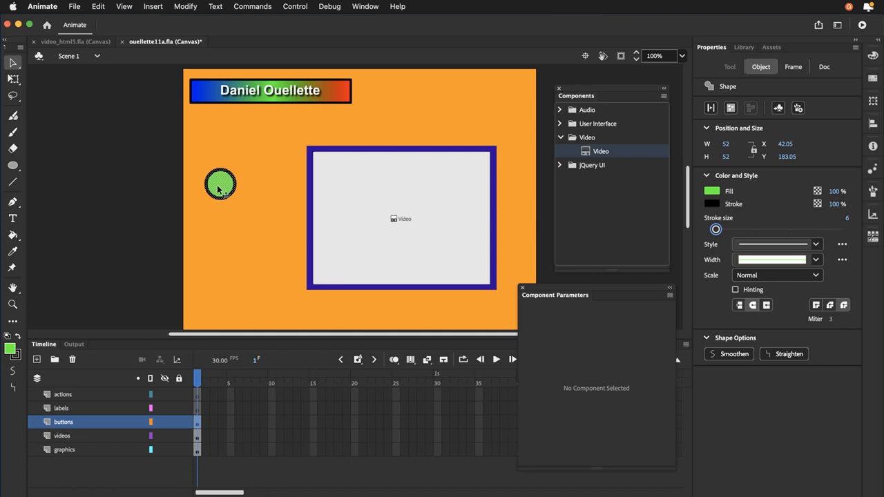
Step: Convert the green circle to a Button symbol named but_green
left_click(184, 6)
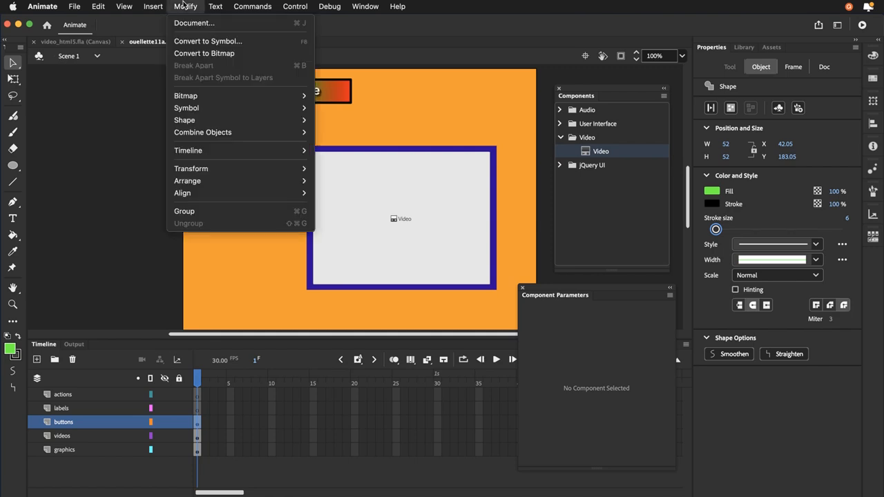
left_click(185, 43)
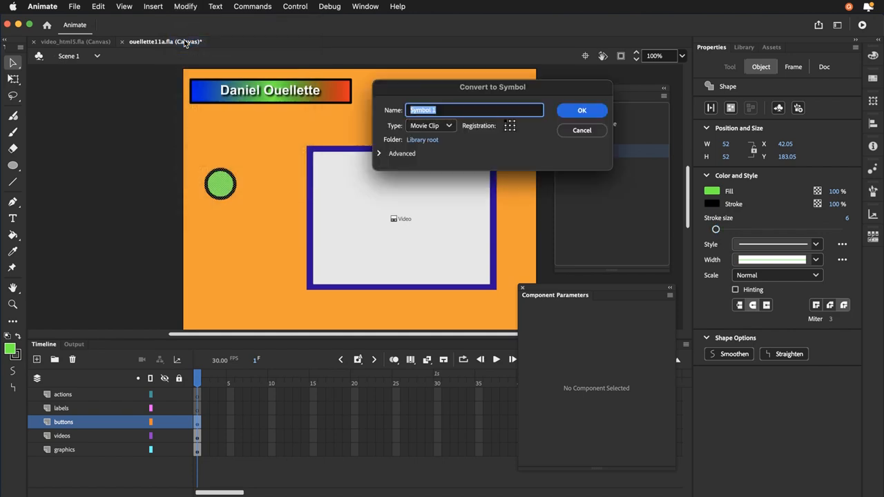
left_click(415, 127)
left_click(423, 155)
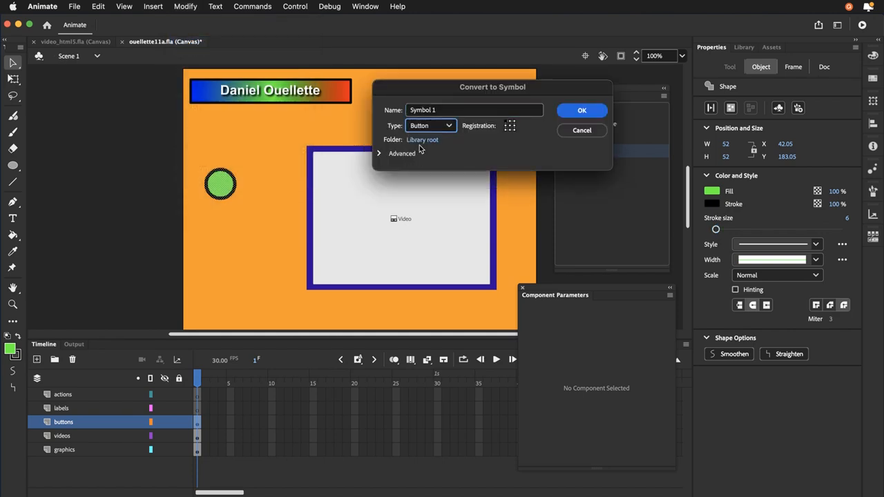
left_click(440, 111)
left_click_drag(440, 112, 375, 106)
type("b")
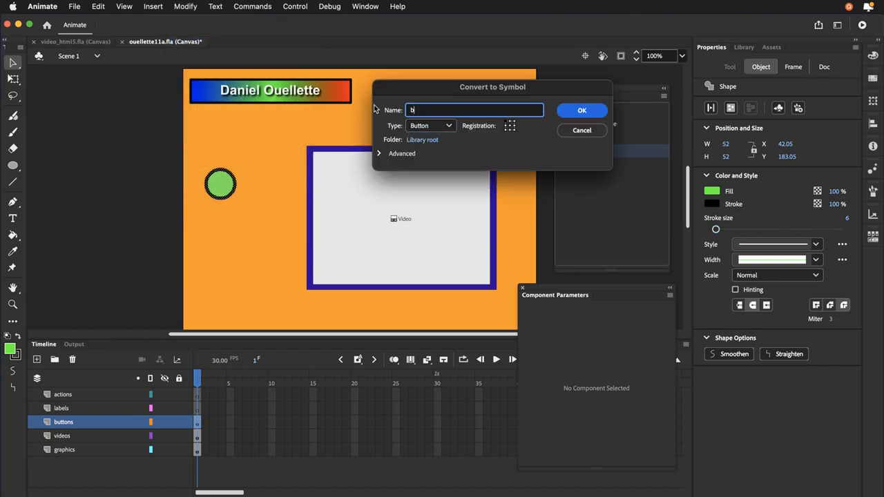
type("ut_green")
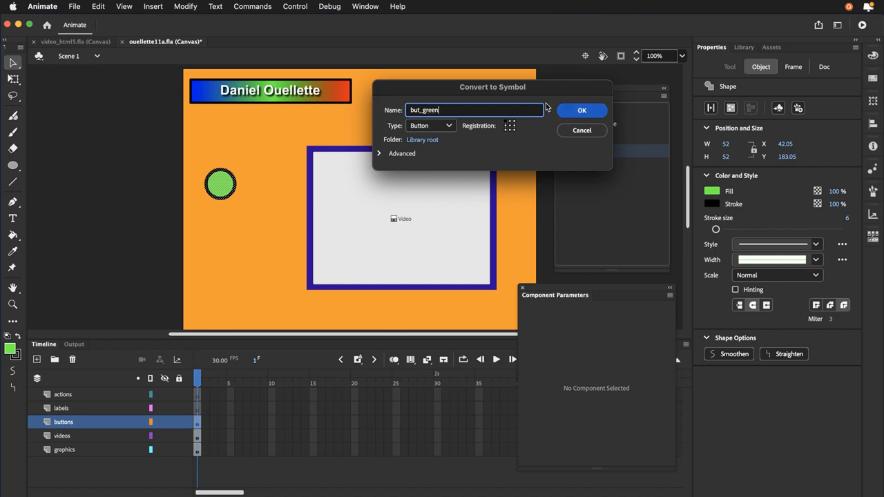
left_click(598, 115)
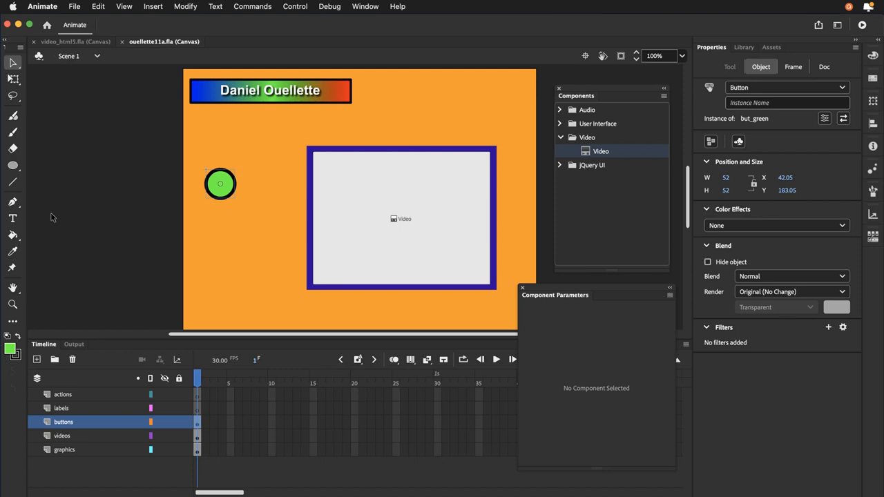
Step: Open the but_green symbol for editing and insert a keyframe in its Over state
double_click(216, 192)
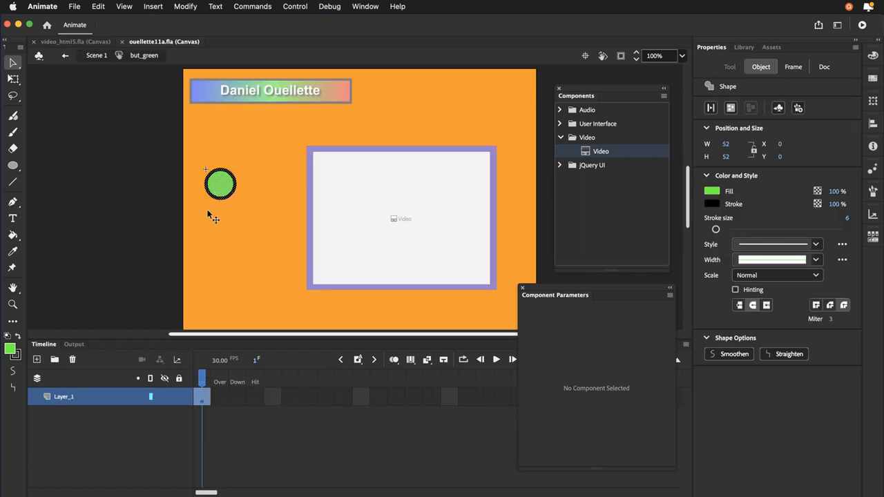
left_click(223, 405)
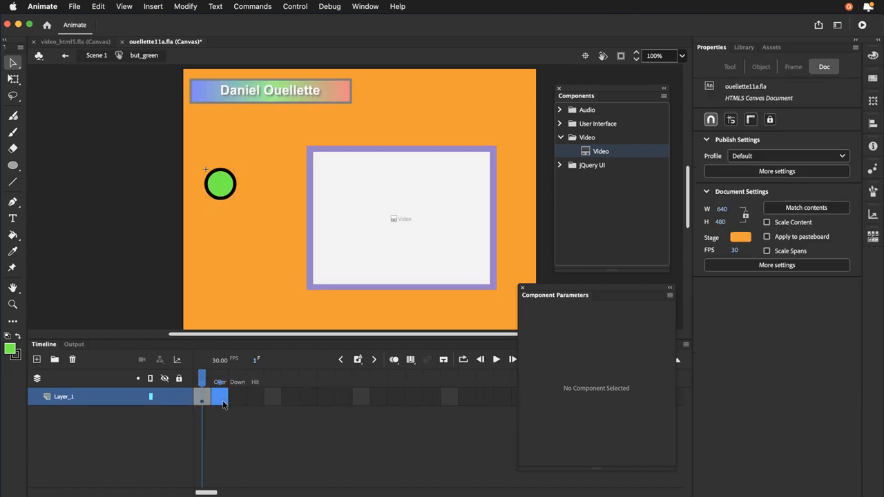
key("F6")
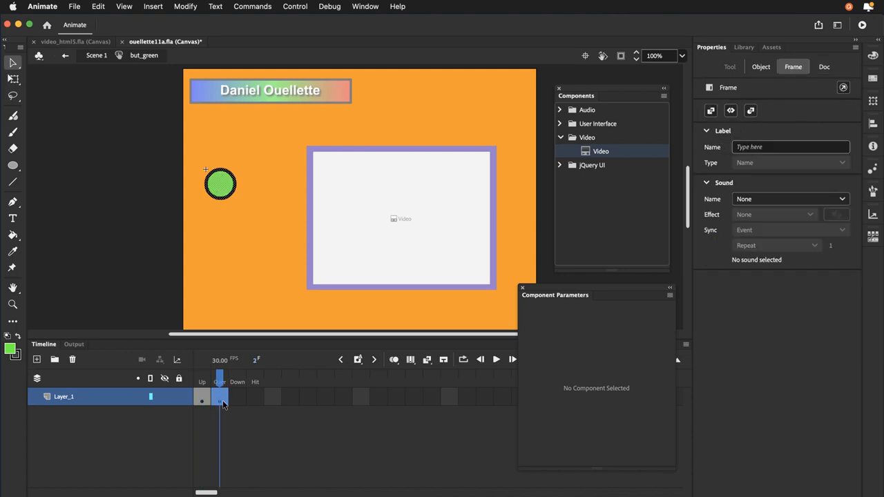
Step: Lighten the circle's fill in the Over frame to a pale green and compare the Up and Over states
left_click(221, 184)
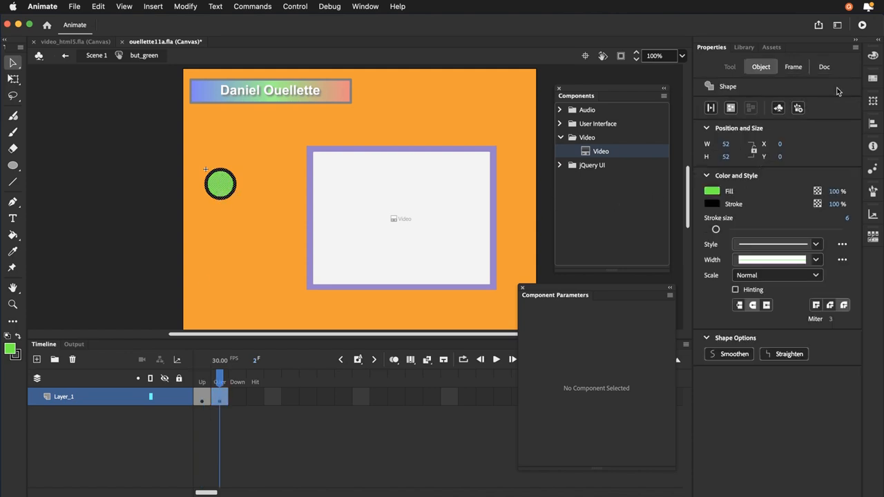
left_click(873, 58)
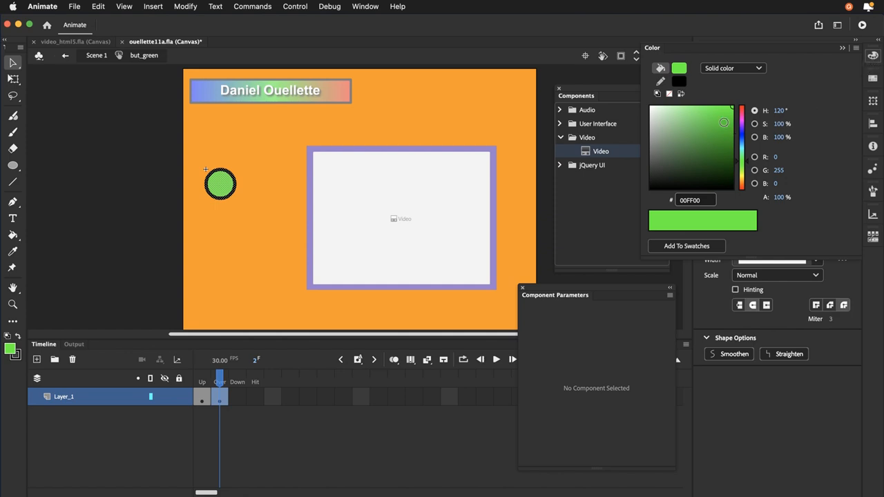
left_click_drag(714, 115, 674, 106)
left_click(202, 378)
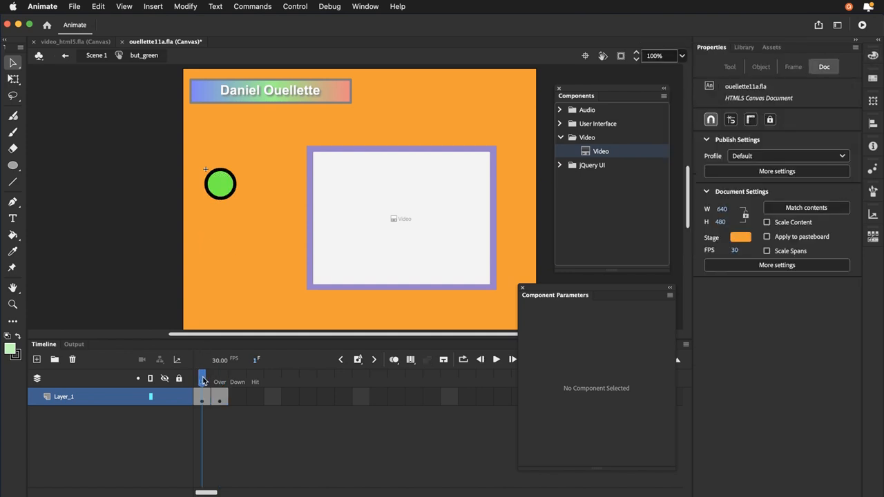
left_click(219, 379)
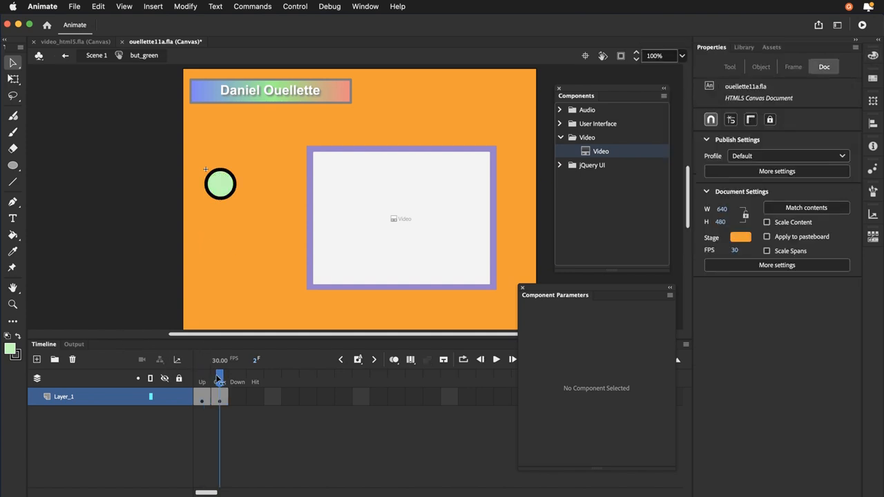
Step: Copy the black outline of the green circle from the button's Up frame
left_click(202, 380)
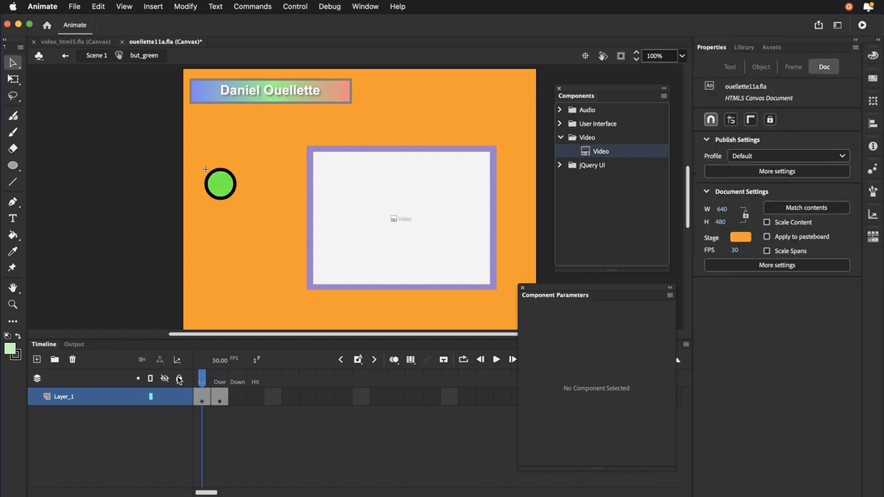
left_click(178, 379)
left_click(217, 200)
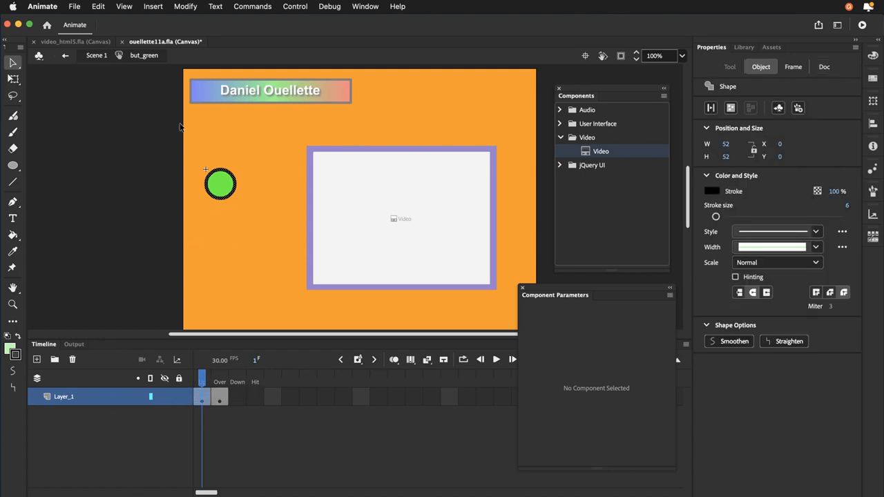
left_click(96, 7)
left_click(100, 65)
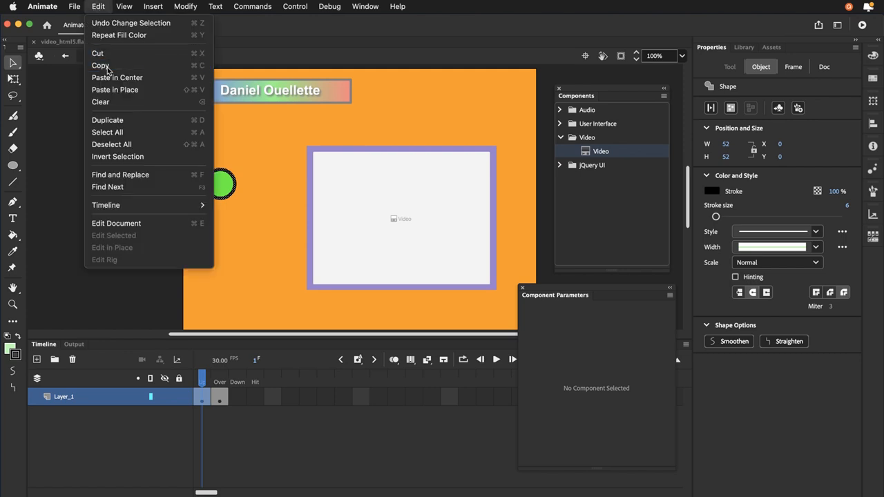
Step: Add a new layer above Layer_1 in the button's timeline and name it animation
left_click(37, 359)
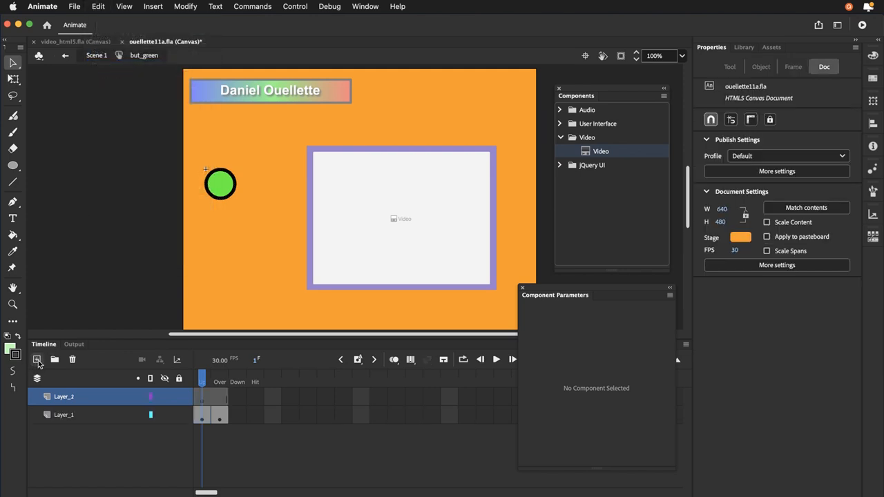
left_click(63, 397)
double_click(63, 397)
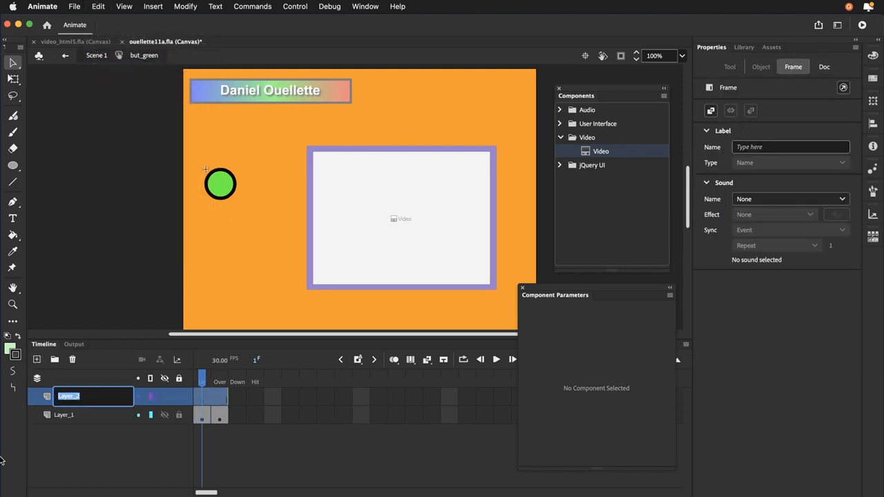
type("animation")
key("Return")
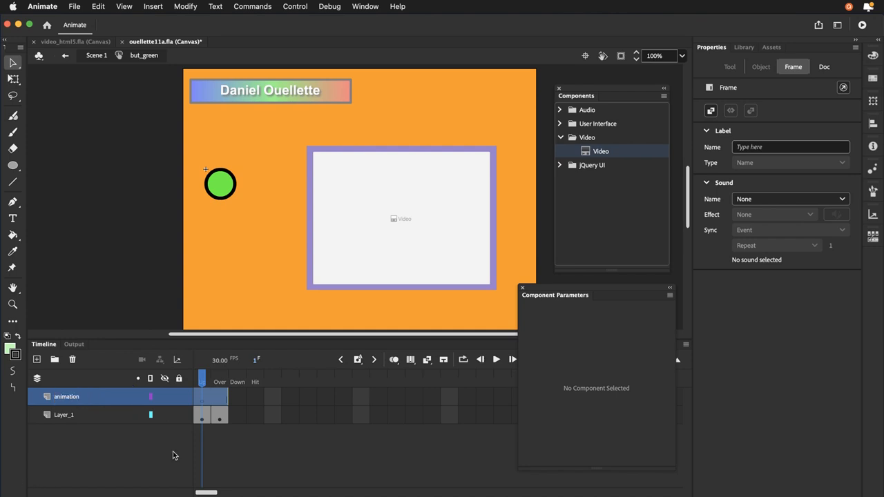
Step: Insert a keyframe in the animation layer's Over state and paste the copied outline in place there
left_click(222, 401)
left_click(220, 402)
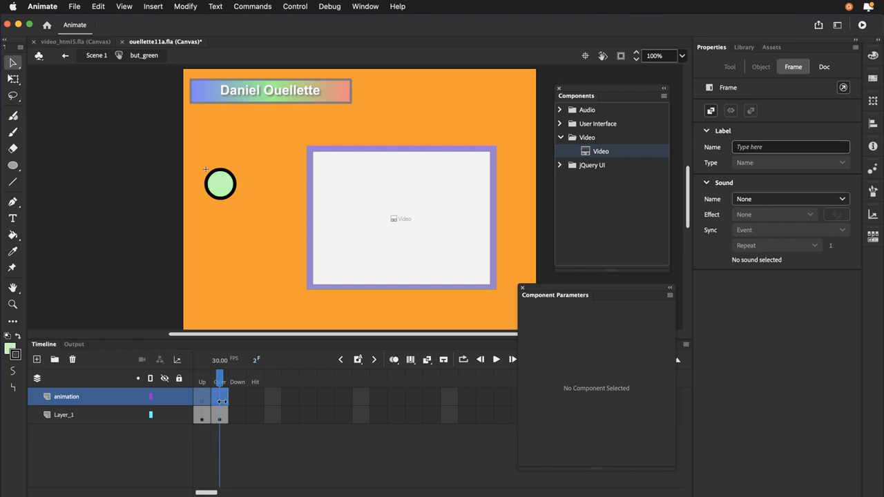
left_click(224, 452)
left_click(220, 402)
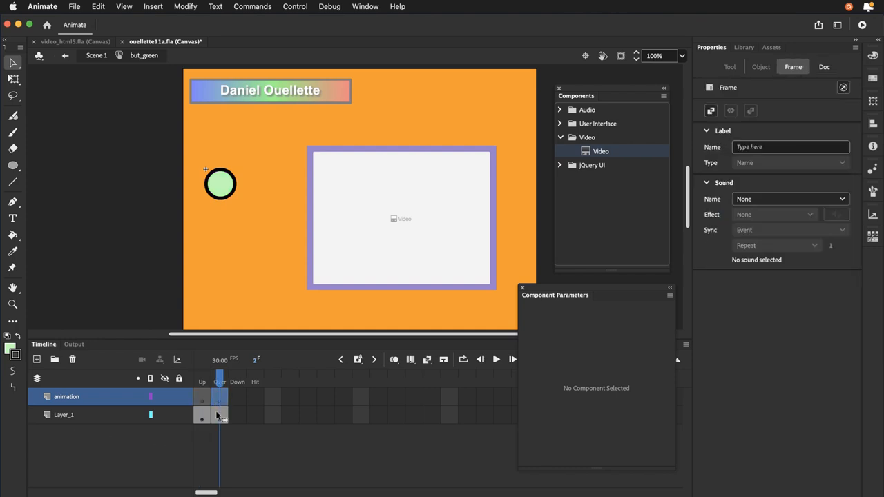
left_click(98, 6)
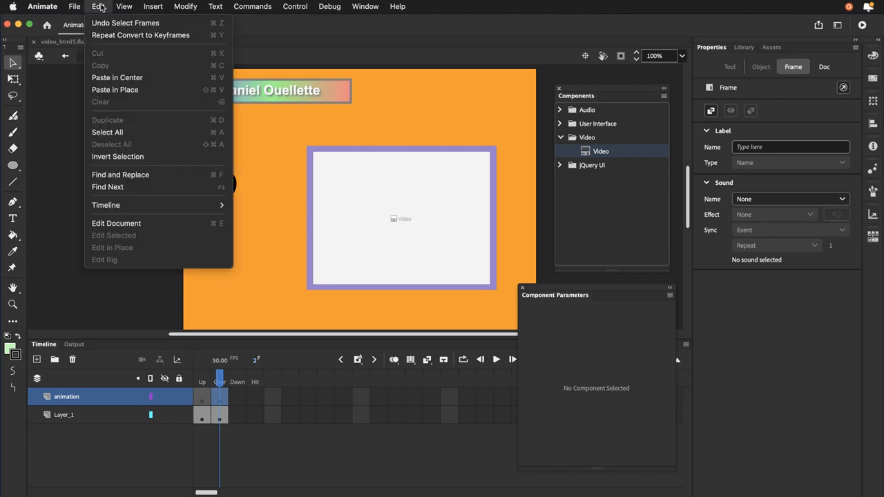
left_click(96, 94)
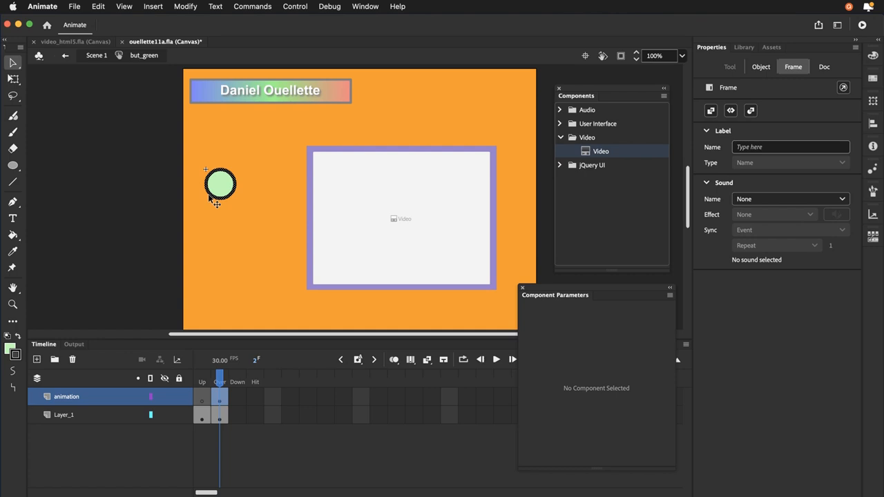
Step: Convert the pasted outline to a Movie Clip symbol named radar
left_click(186, 9)
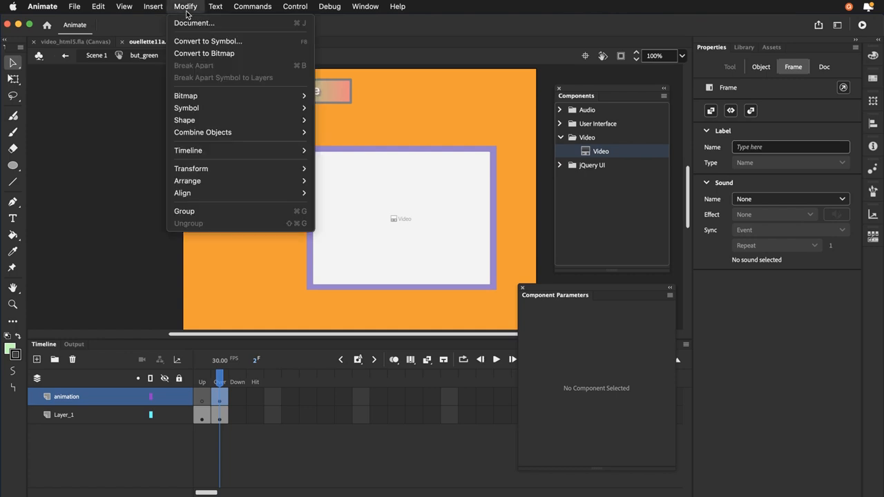
left_click(196, 41)
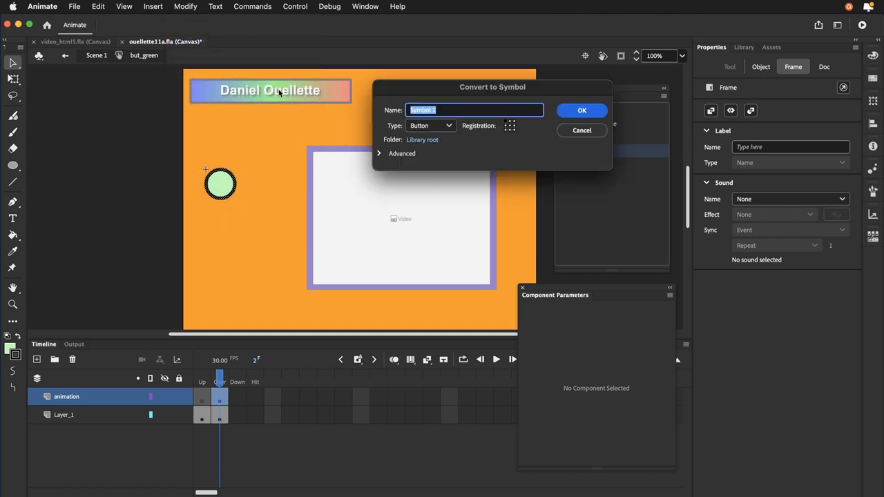
left_click(449, 125)
left_click(440, 142)
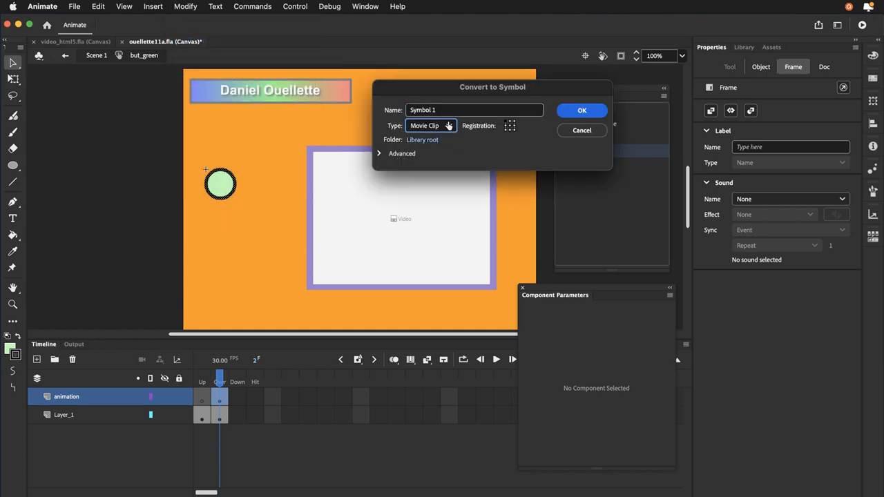
left_click_drag(449, 114, 367, 109)
type("r")
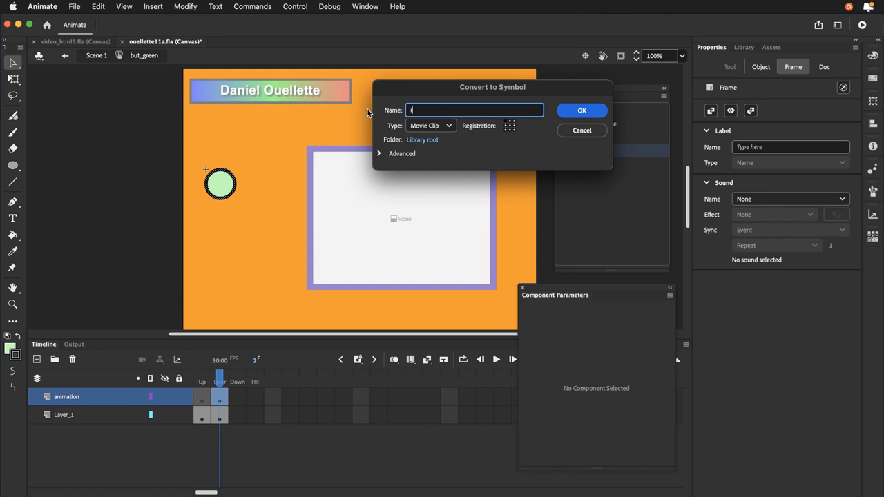
type("adar")
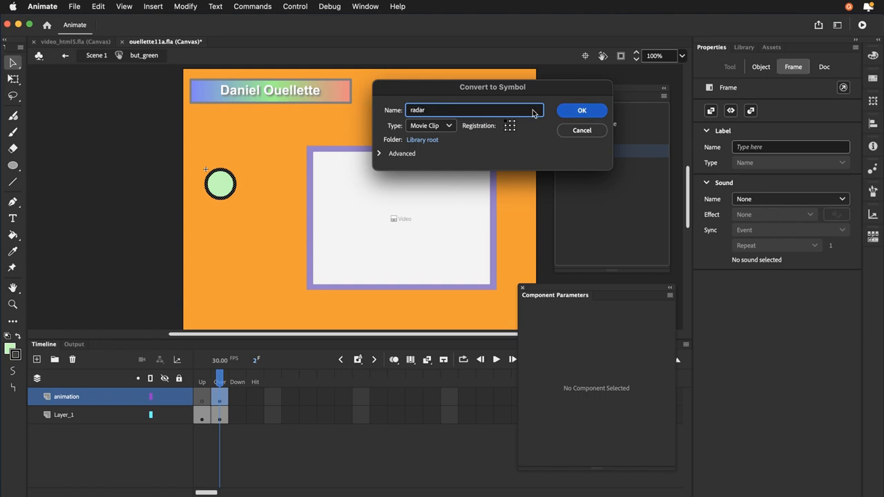
left_click(596, 114)
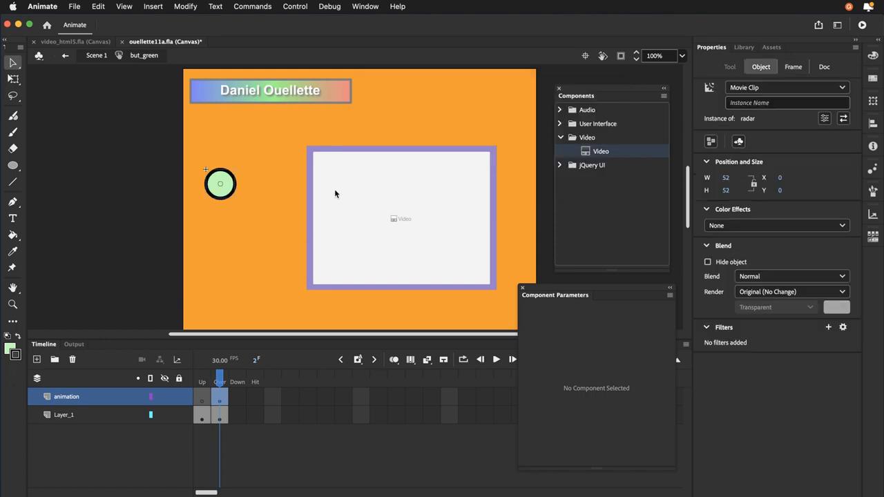
Step: Open the radar movie clip for editing and insert a keyframe at frame 30
double_click(212, 198)
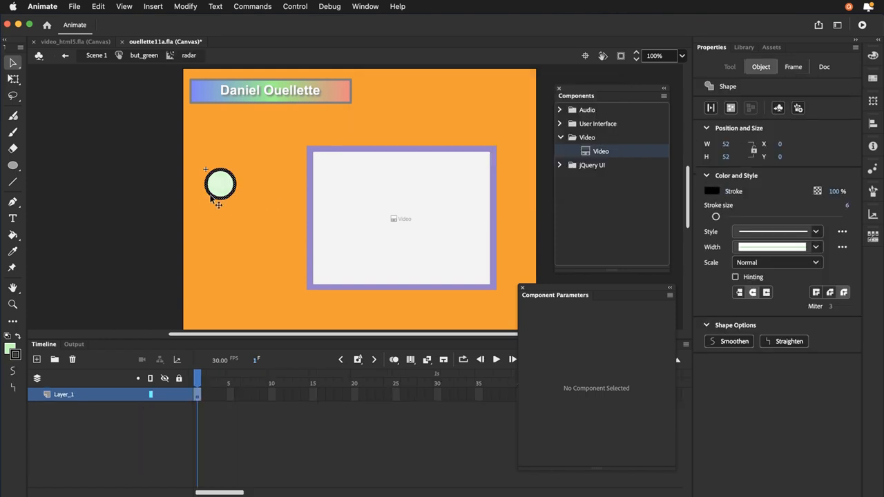
left_click(437, 396)
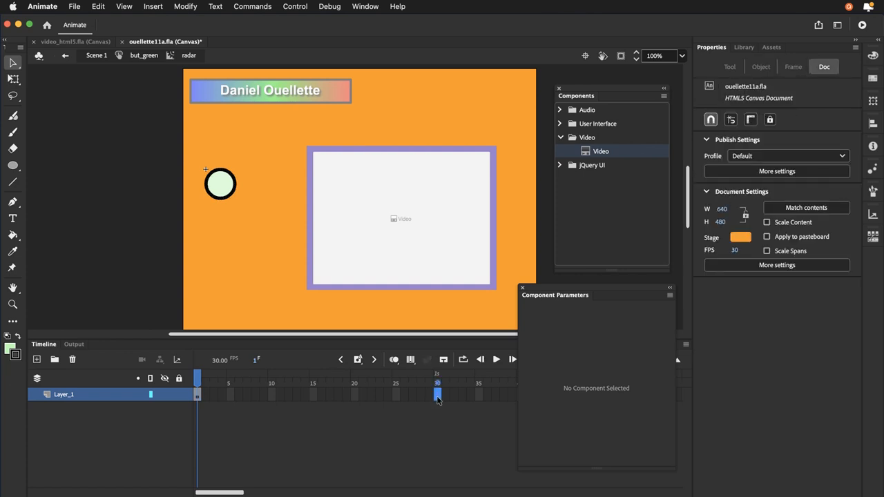
key("F5")
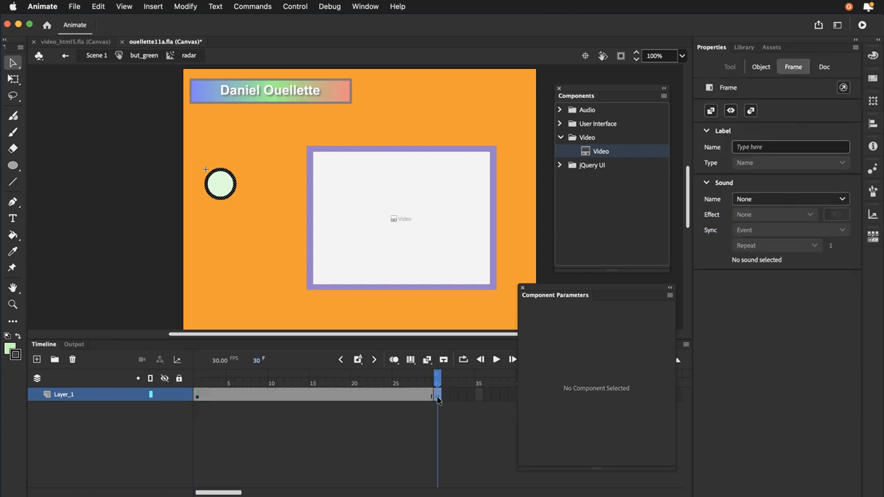
Step: Enlarge the ring at frame 30 proportionally around its centre to about 91 px wide with Free Transform
left_click(12, 80)
left_click(12, 85)
left_click(71, 83)
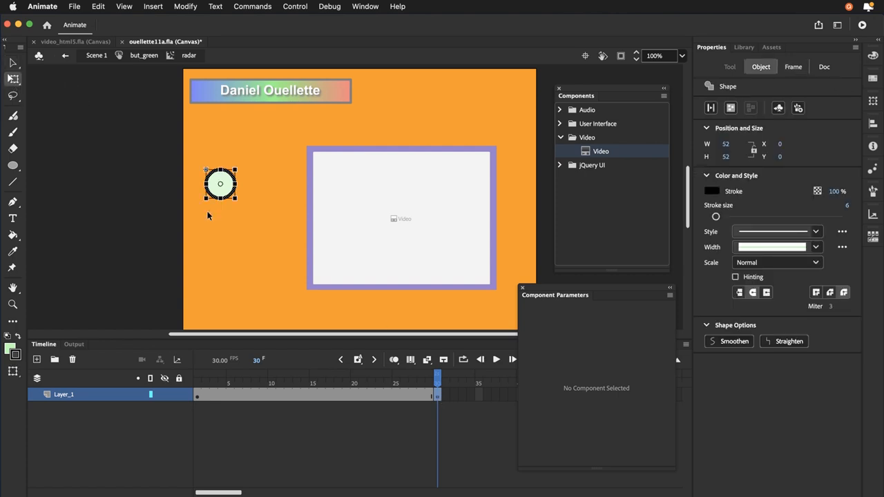
left_click_drag(237, 202, 254, 214)
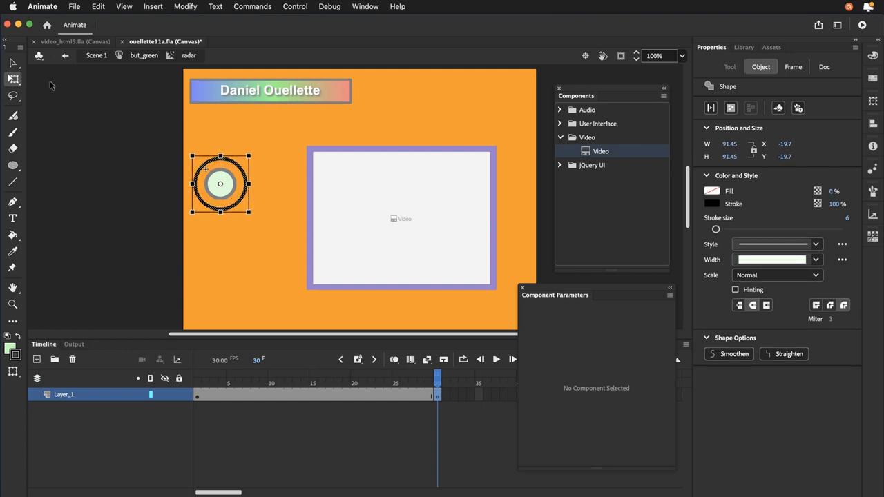
Step: Set the enlarged ring's stroke alpha to 0% at frame 30
left_click(12, 65)
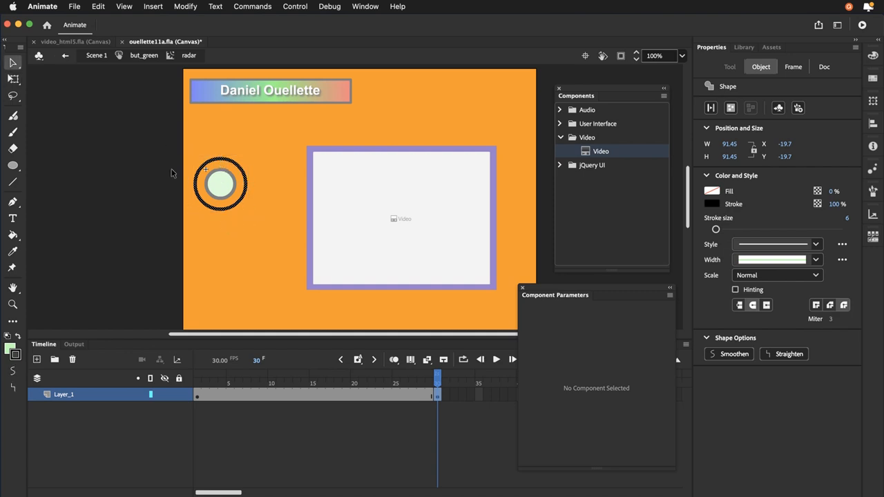
left_click(873, 57)
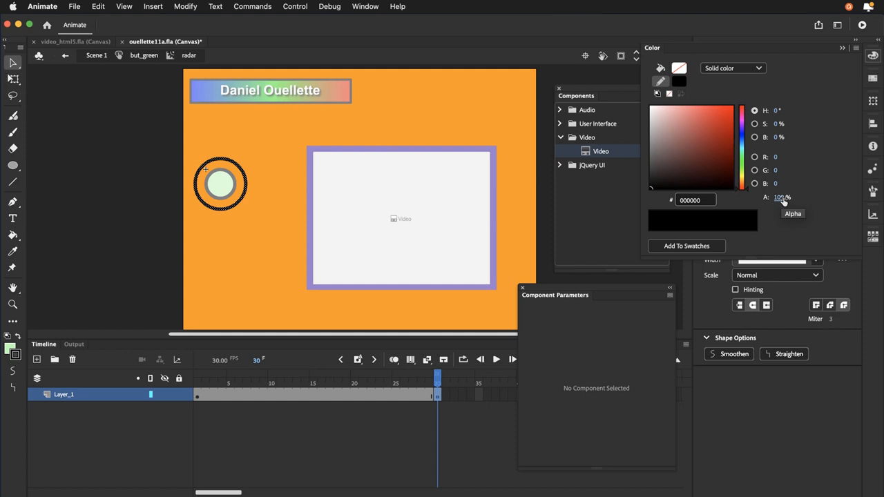
left_click_drag(780, 198, 634, 207)
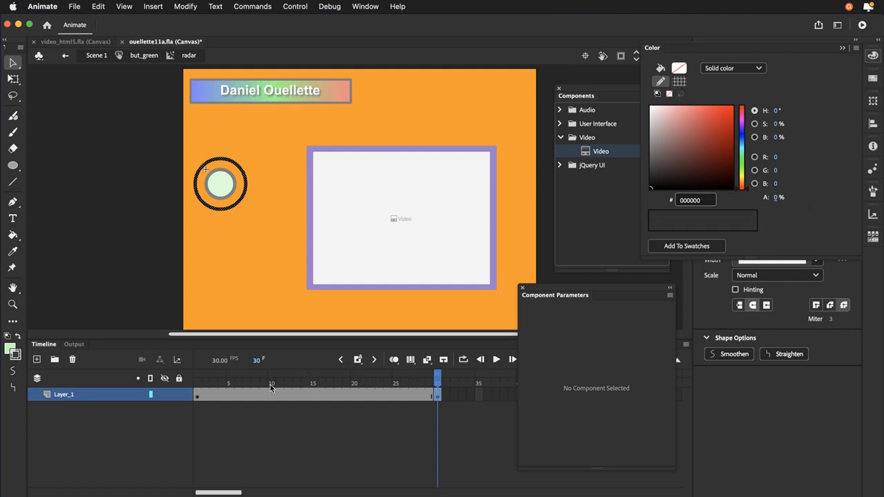
Step: Create a shape tween from frame 1 to frame 30 of the radar clip and scrub through it
left_click(198, 389)
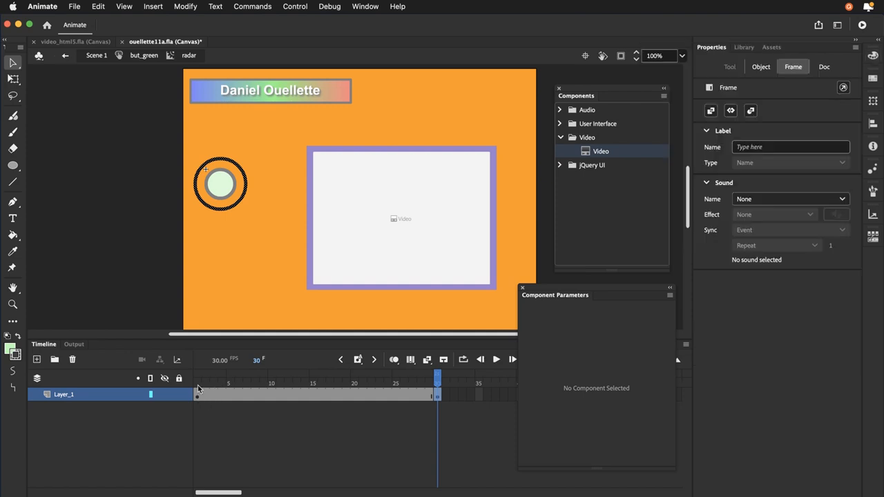
right_click(197, 395)
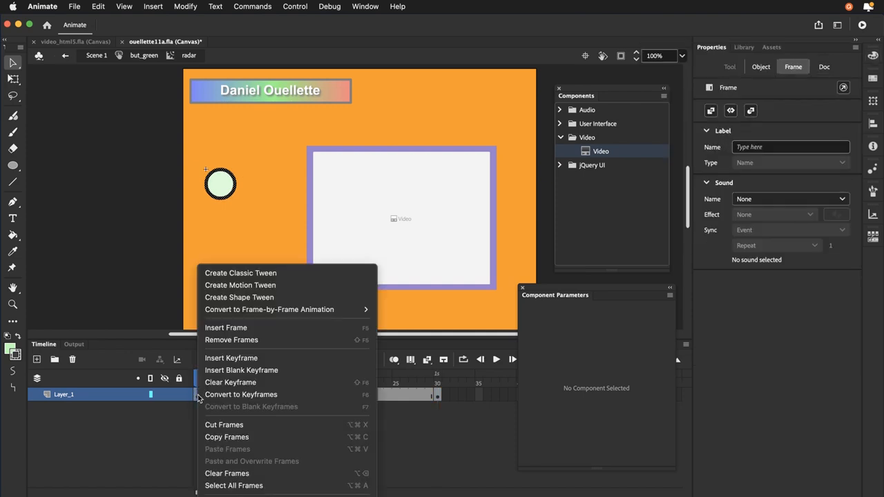
left_click(219, 298)
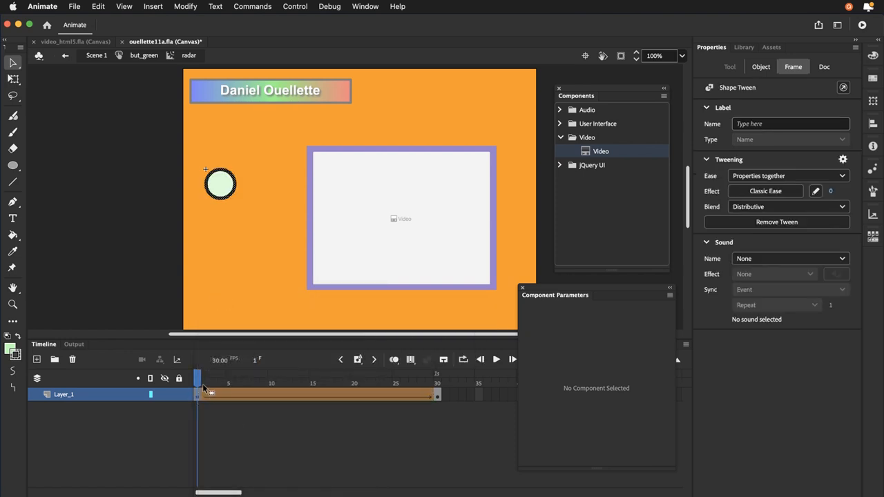
left_click_drag(205, 382, 159, 394)
left_click(144, 266)
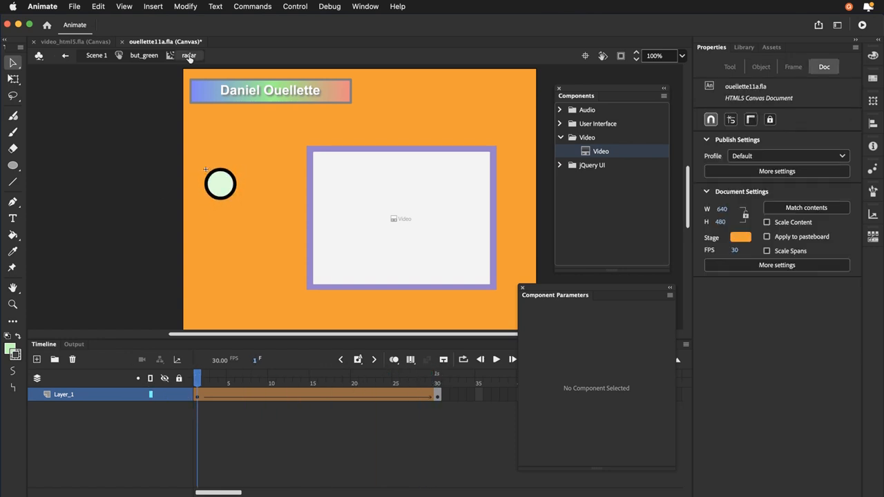
Step: Return to the but_green symbol and extend Layer_1 through the Hit frame
left_click(151, 59)
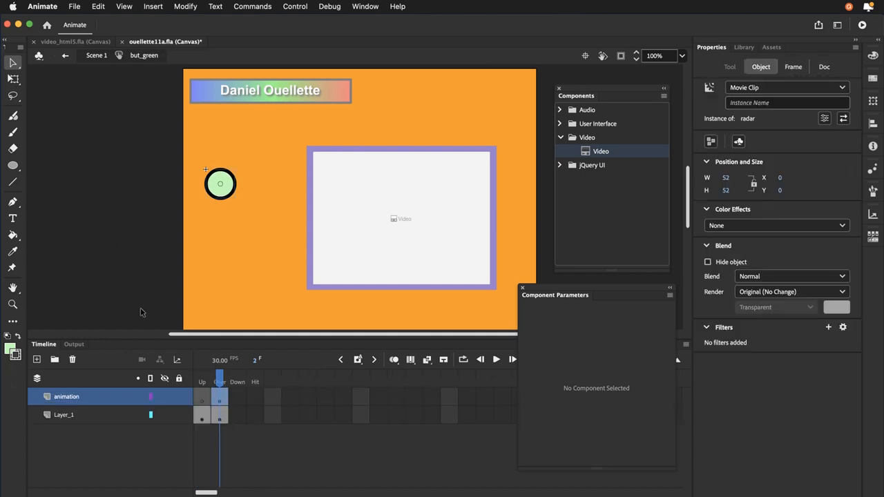
left_click(255, 421)
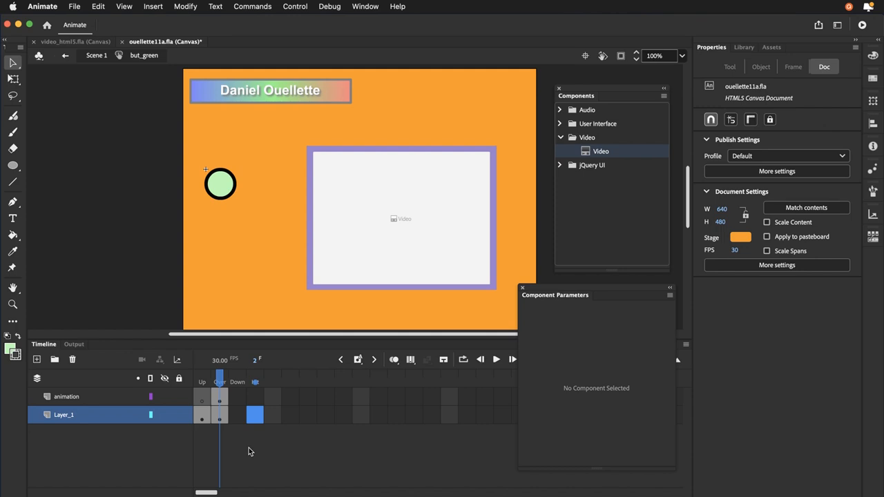
key("F5")
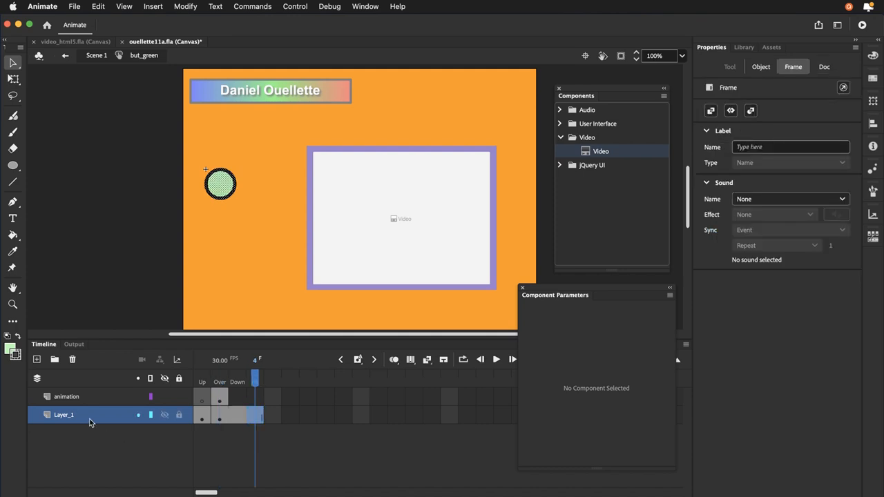
Step: Add a new layer above the animation layer of but_green and insert a keyframe at its Down frame
left_click(73, 401)
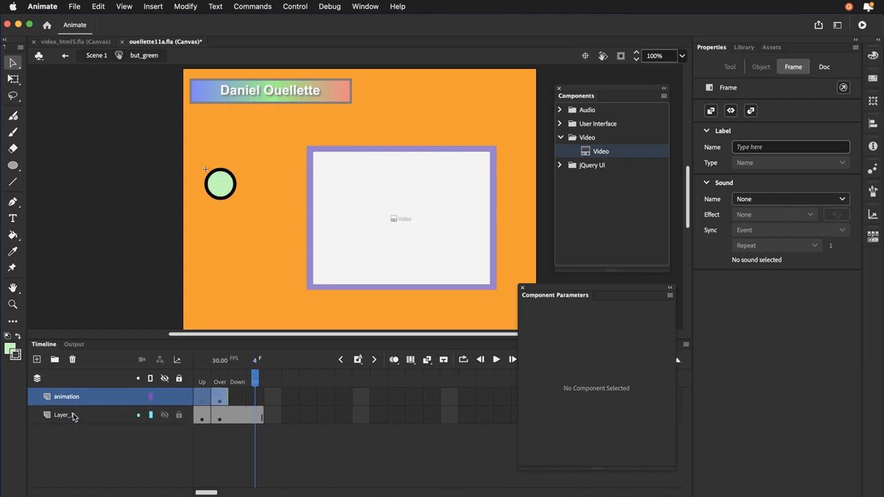
left_click(36, 359)
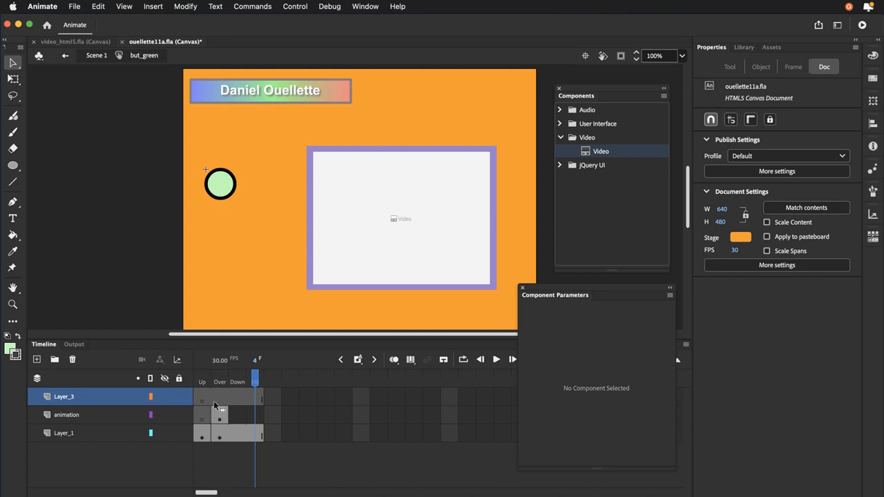
left_click(235, 399)
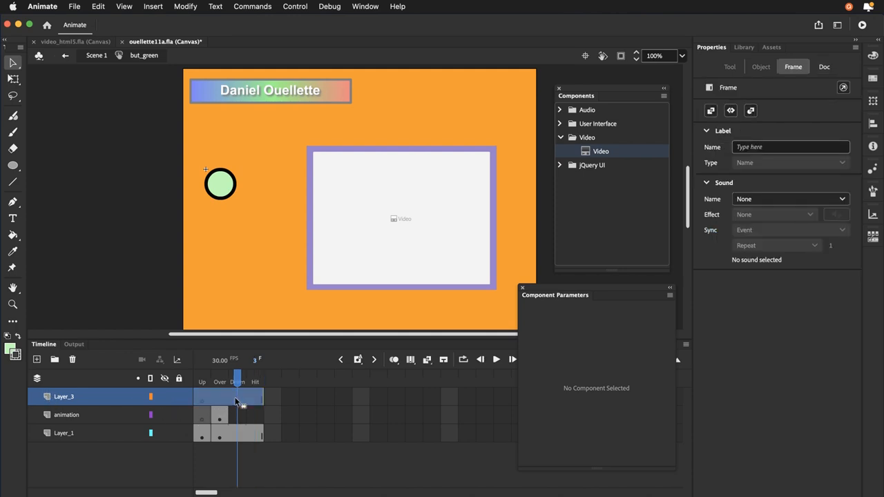
left_click(236, 415)
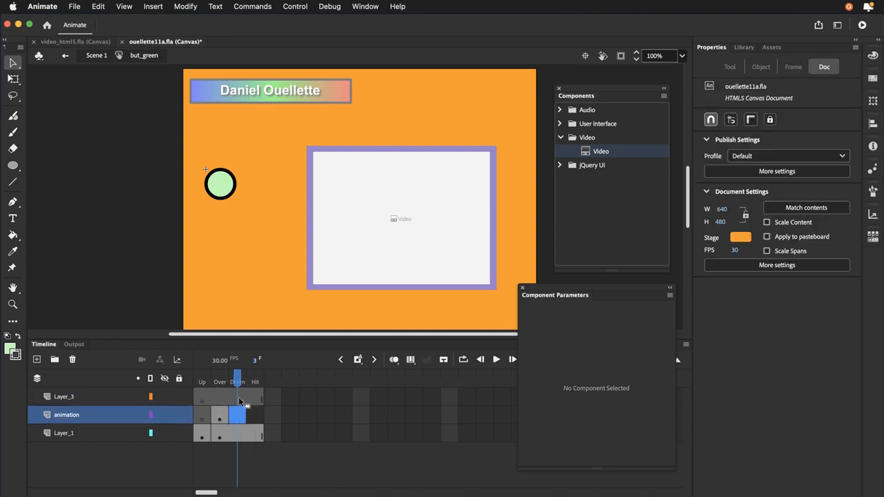
left_click(239, 400)
left_click_drag(237, 415, 242, 399)
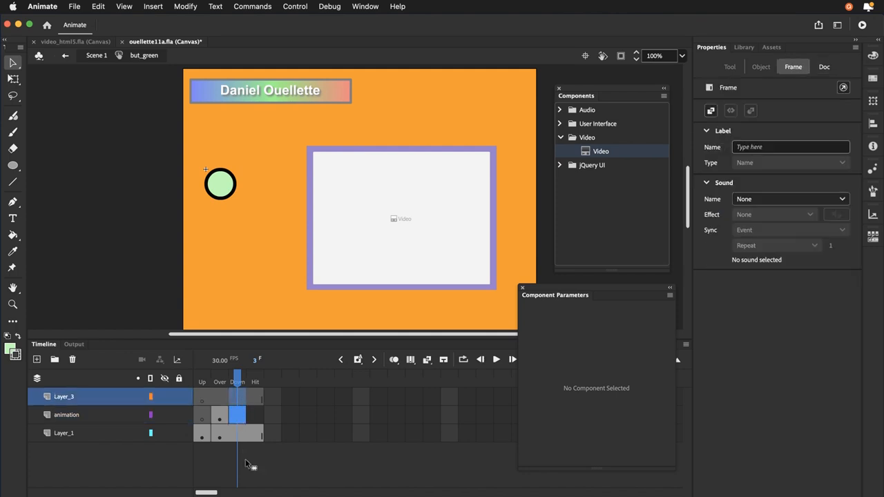
left_click(249, 464)
left_click(239, 398)
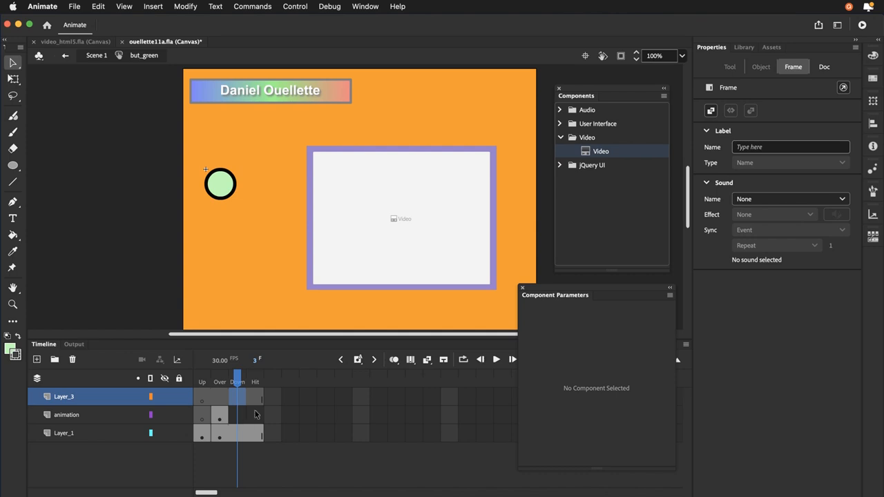
key("F6")
Step: Check which sounds are available for the Down keyframe and save the document
left_click(803, 201)
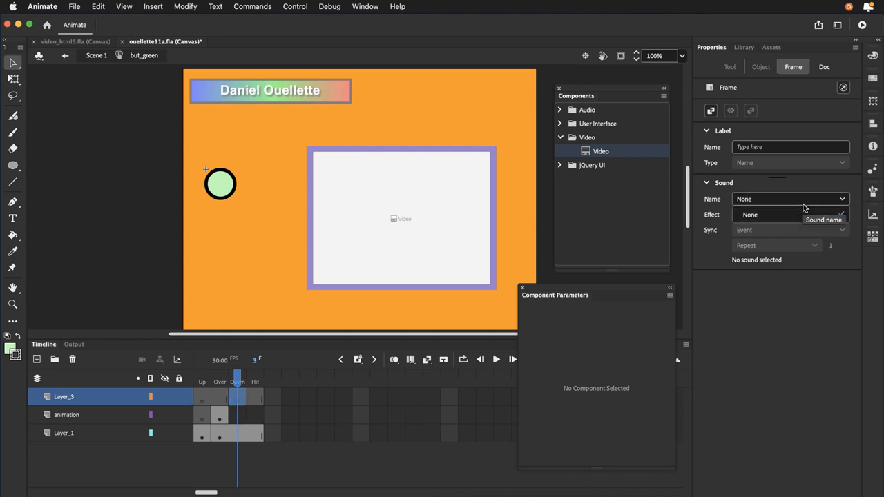
left_click(748, 200)
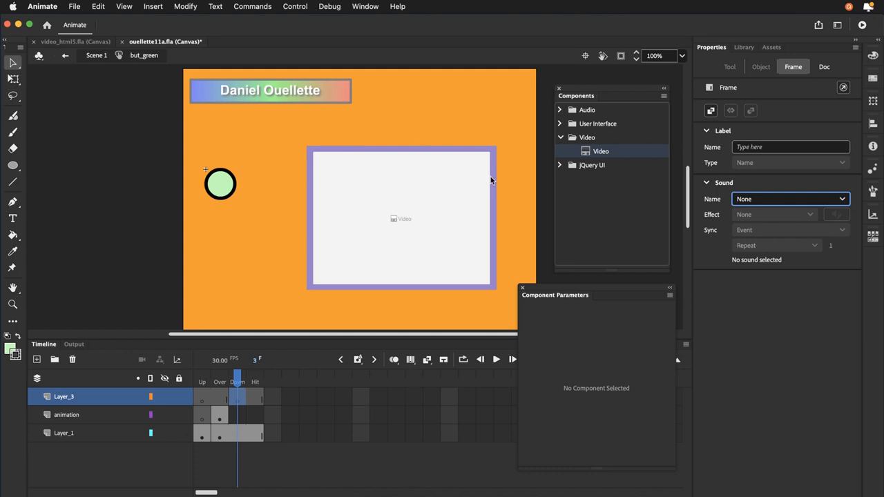
left_click(74, 7)
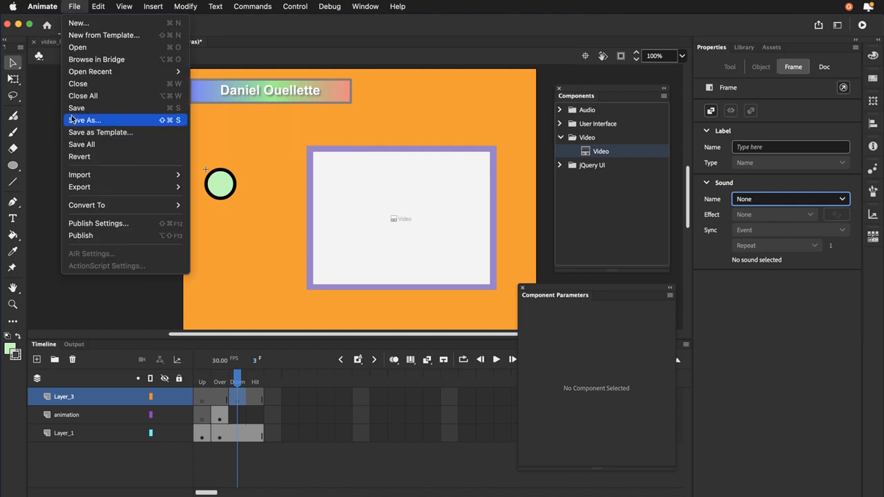
left_click(71, 111)
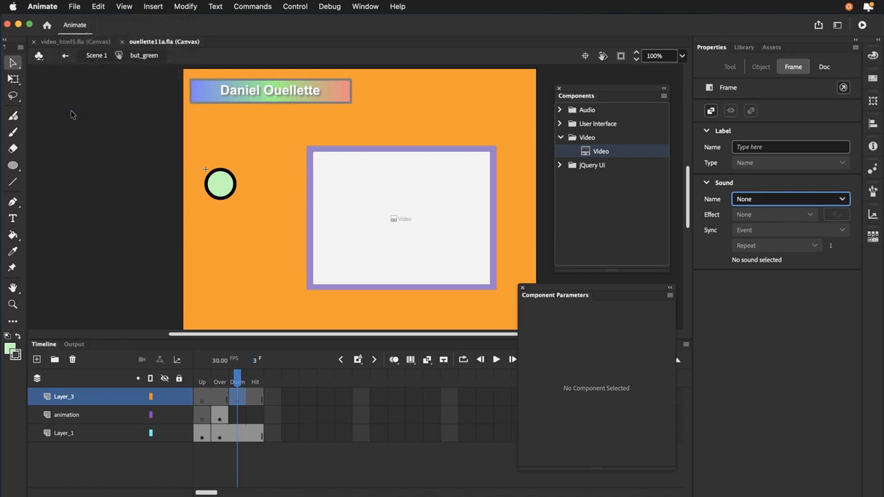
Step: Import all five MP3 files from the Button sounds folder inside Sound_mp3 into the document's library
left_click(72, 7)
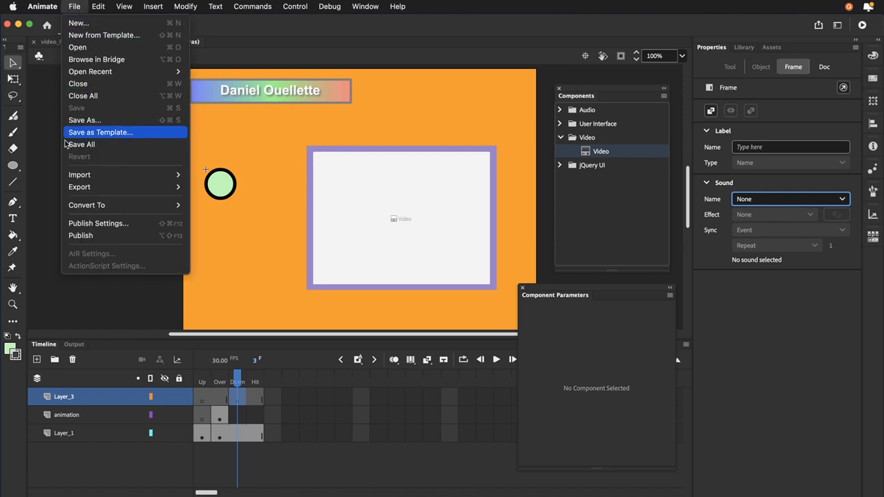
mouse_move(74, 176)
left_click(212, 187)
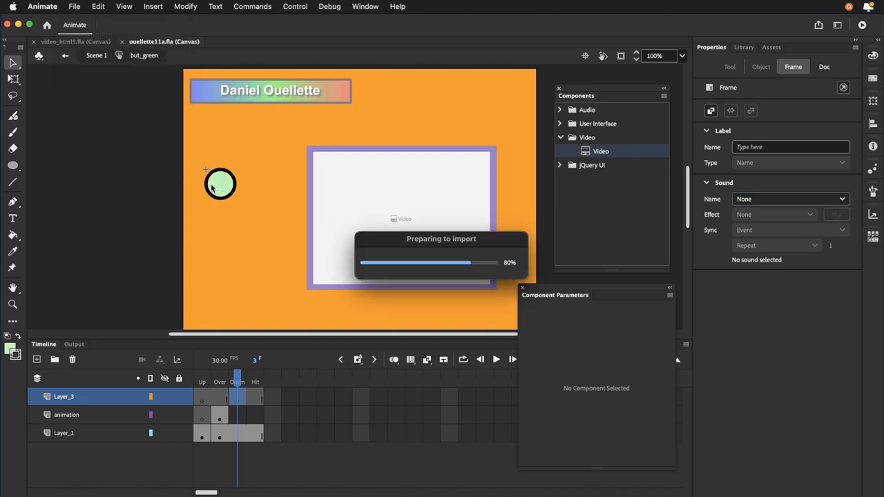
left_click(589, 121)
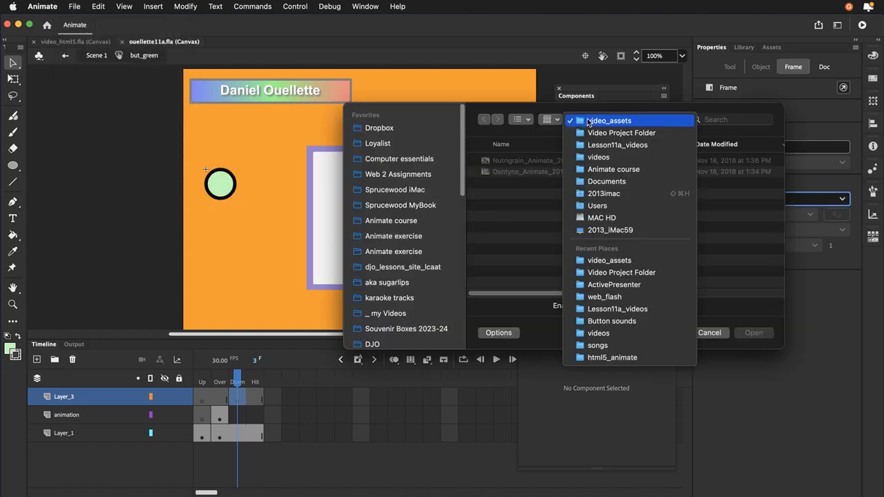
left_click(589, 132)
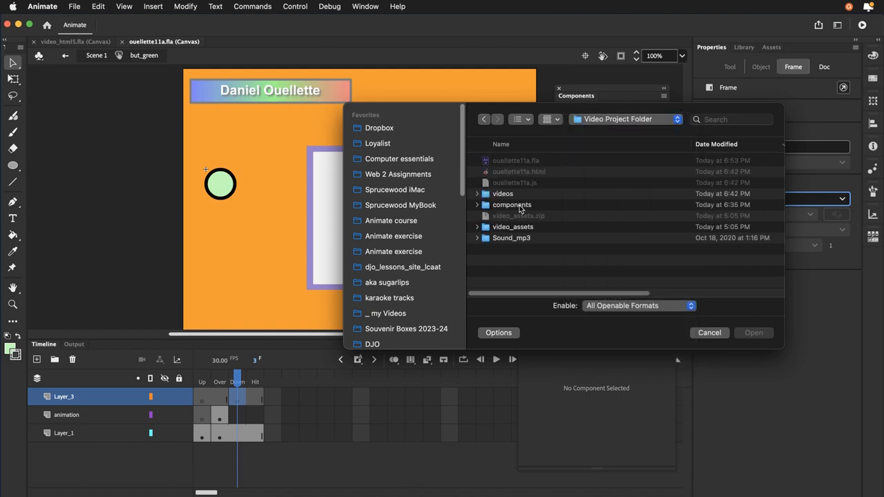
double_click(507, 238)
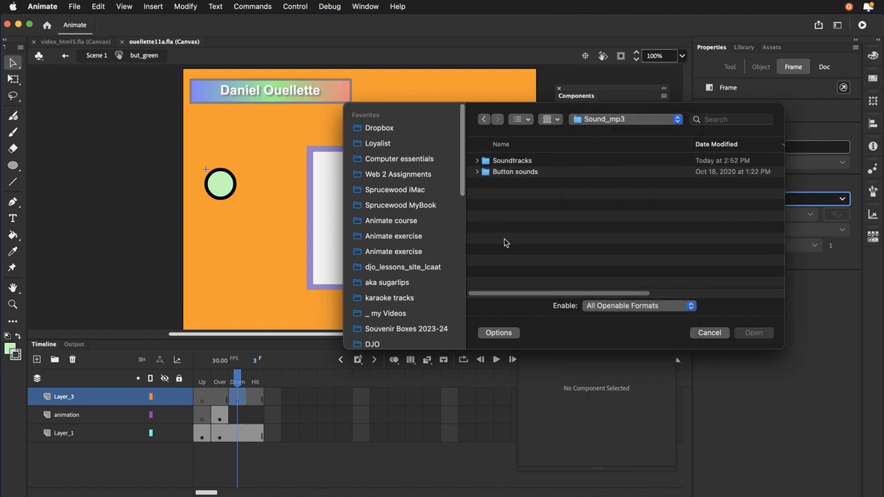
double_click(496, 173)
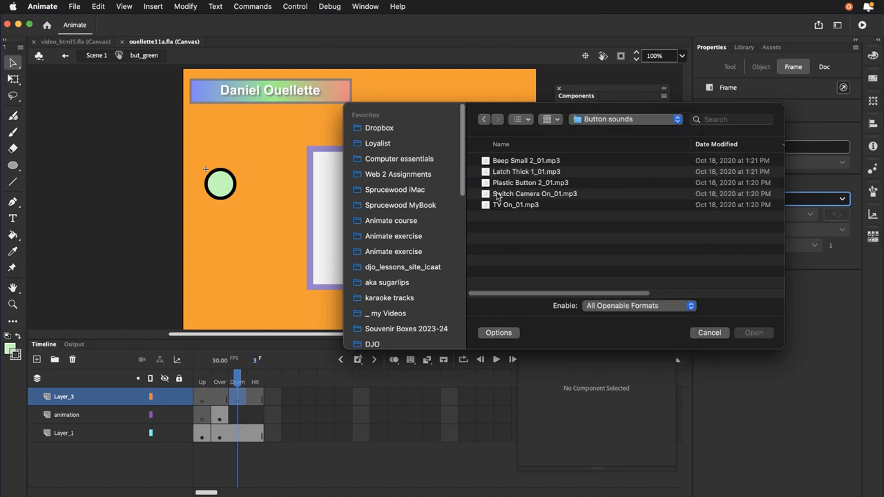
left_click(486, 163)
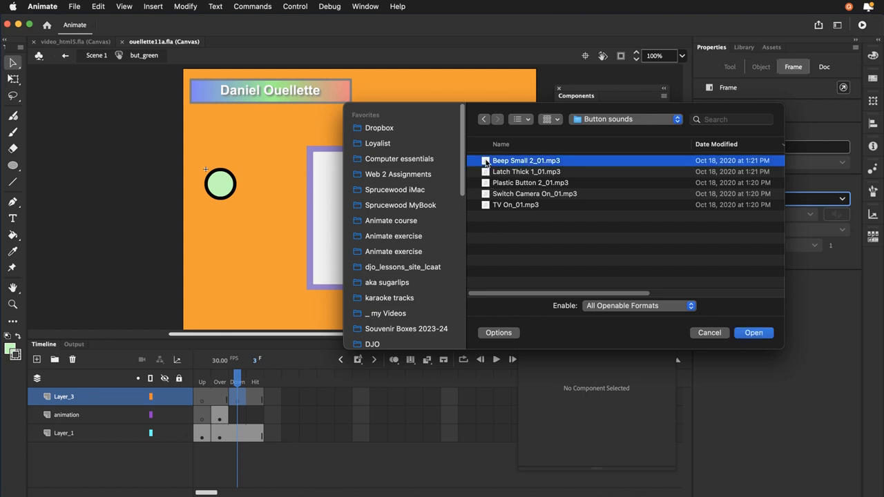
left_click(506, 205, "shift")
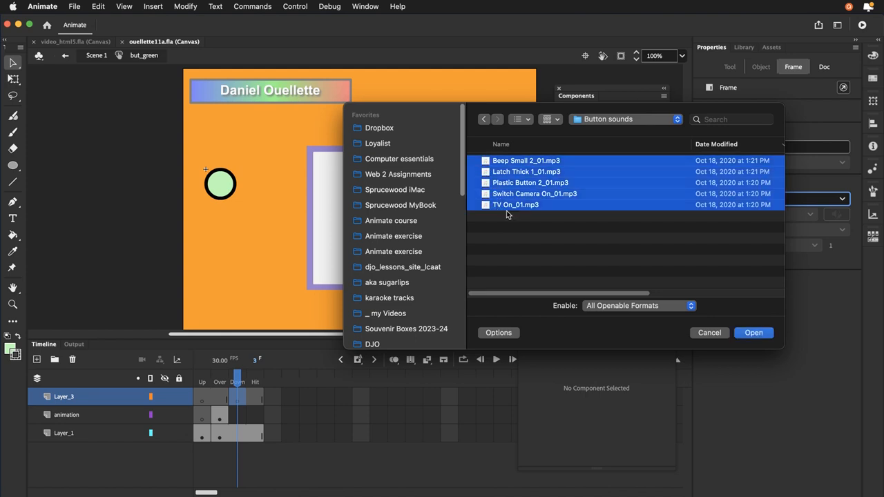
left_click(753, 333)
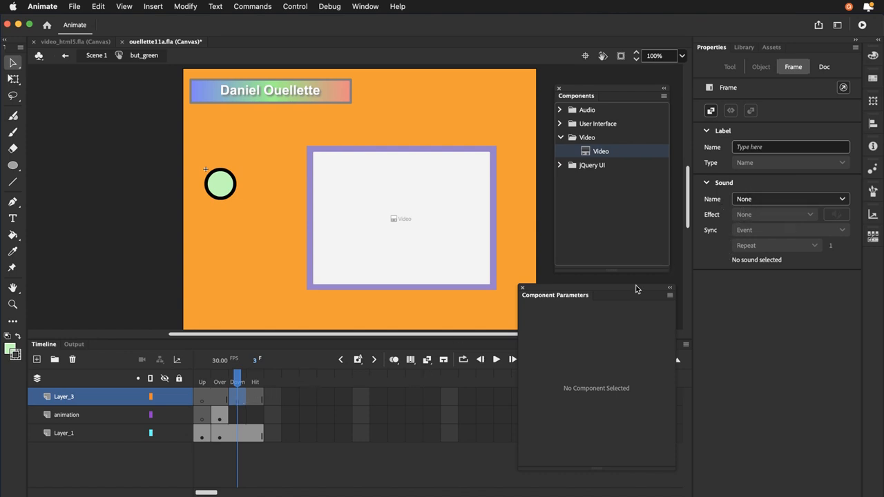
Step: Assign the sound Latch Thick 1_01.mp3 to the Down keyframe of Layer_3 and save the document
left_click(748, 203)
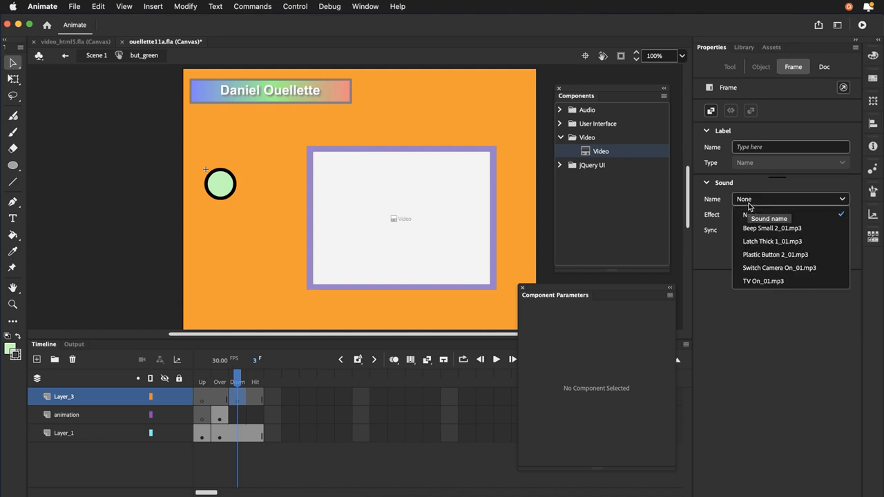
left_click(747, 242)
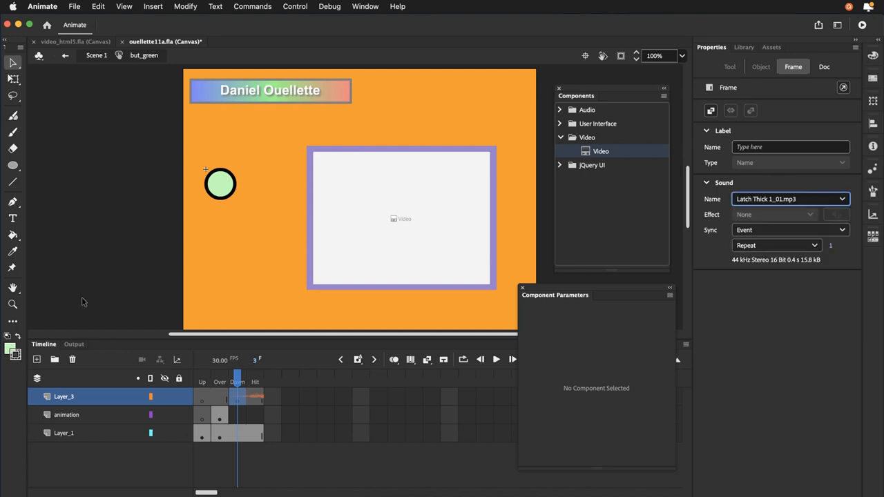
left_click(74, 7)
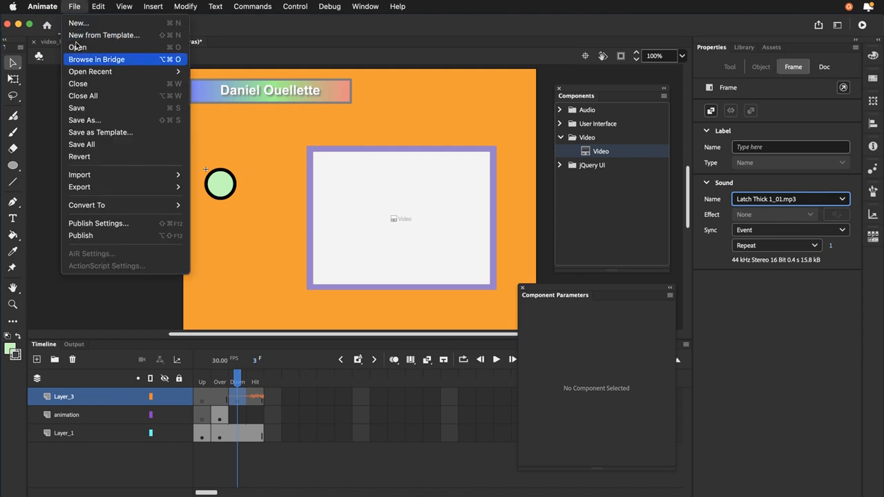
left_click(77, 108)
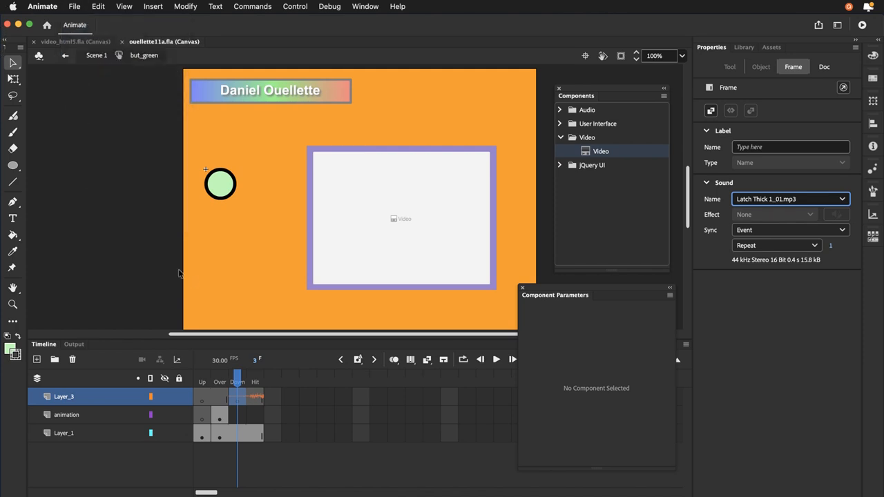
Step: Insert a blank keyframe at the Hit frame of Layer_3 to end the sound there, and save the document
left_click(260, 402)
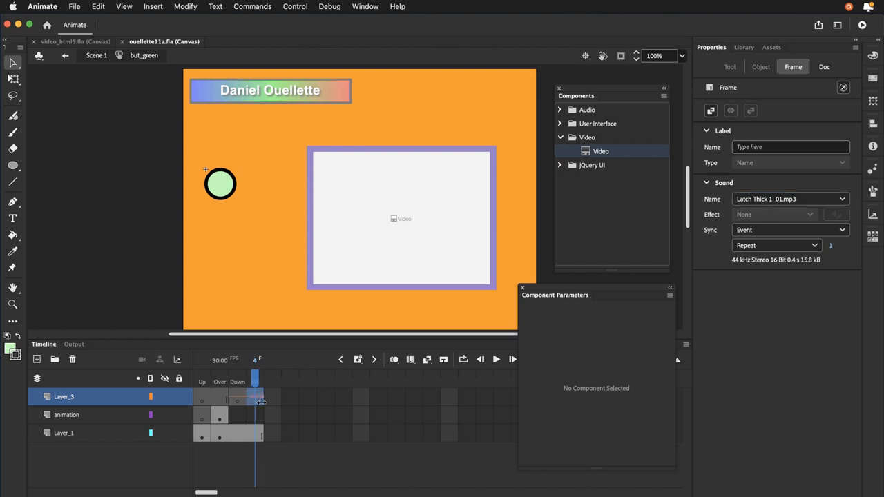
key("F7")
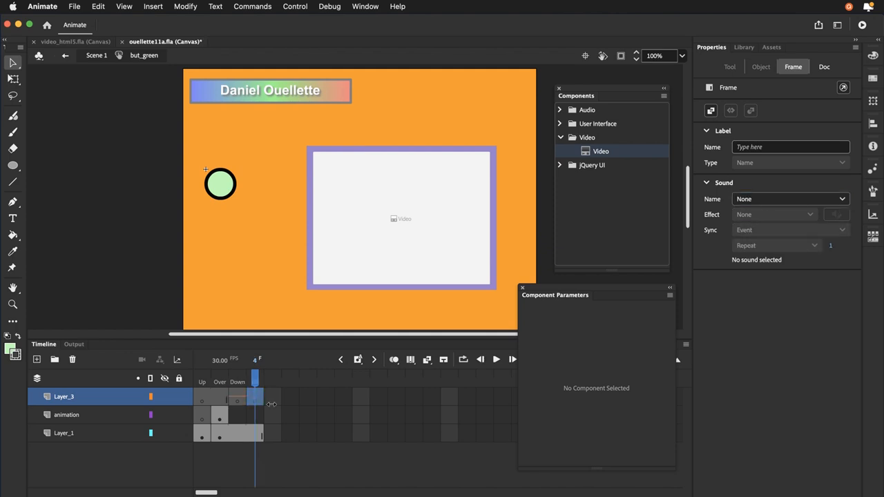
left_click(255, 416)
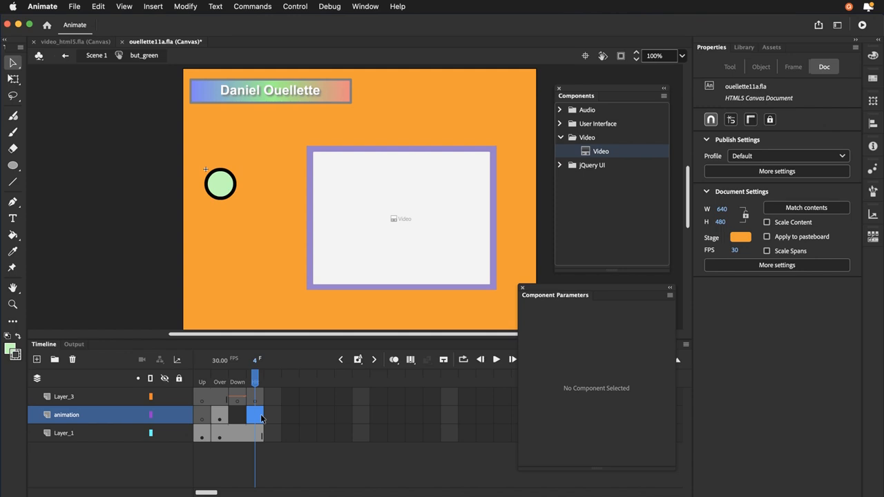
key("super+s")
Step: In Scene 1, duplicate the library symbol but_green as but_purple and place an instance below the green button on the buttons layer
left_click(103, 56)
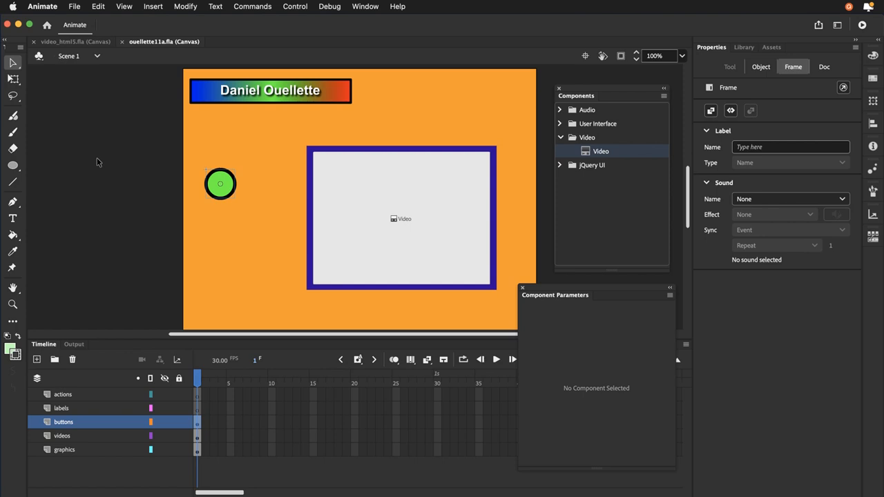
left_click(738, 49)
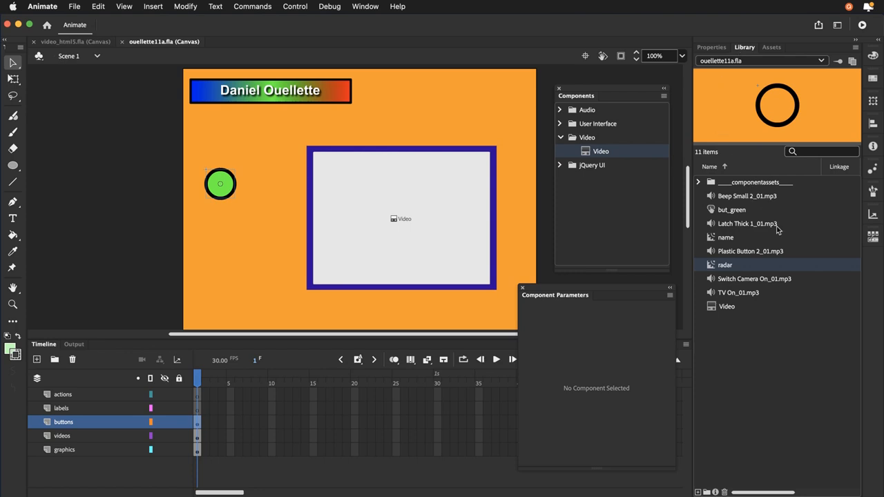
left_click(723, 213)
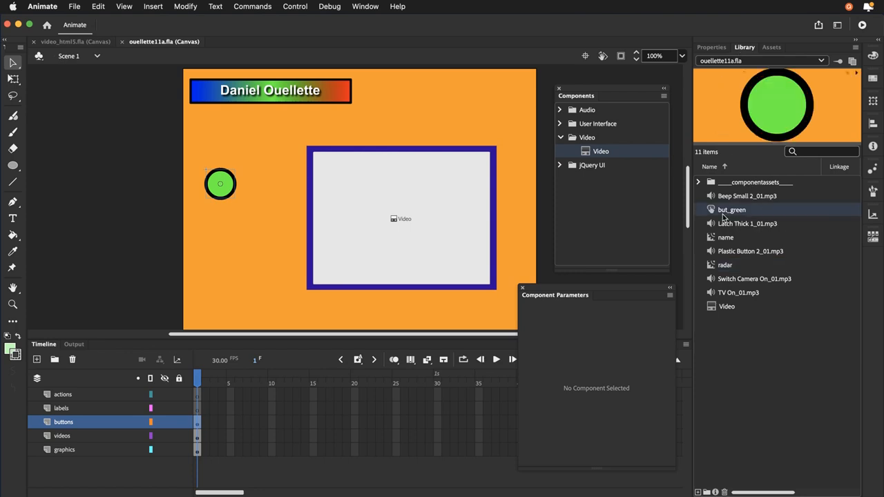
right_click(741, 216)
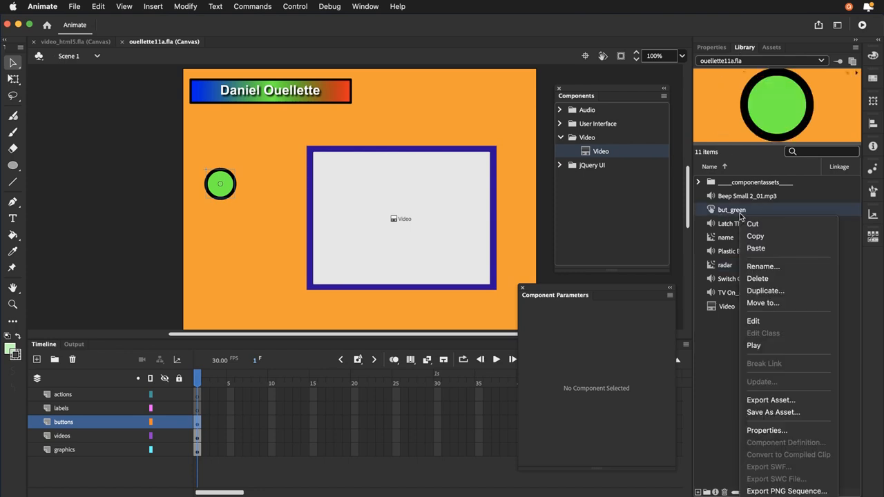
left_click(763, 291)
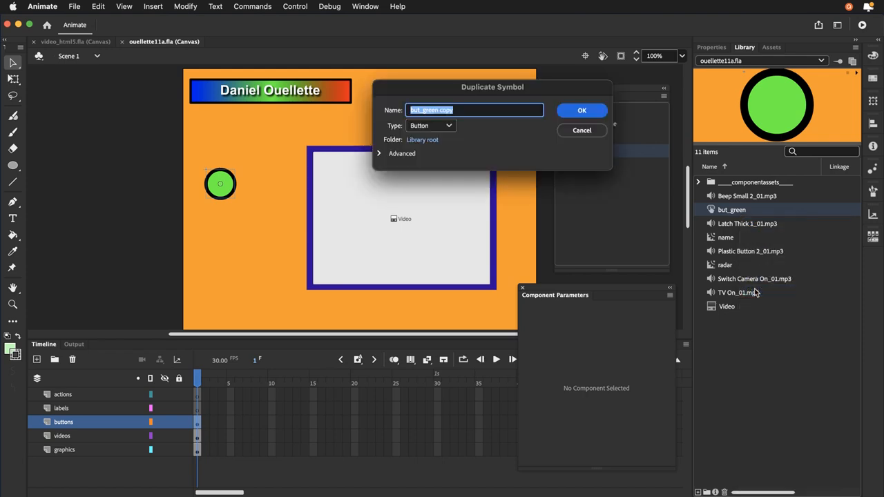
double_click(446, 110)
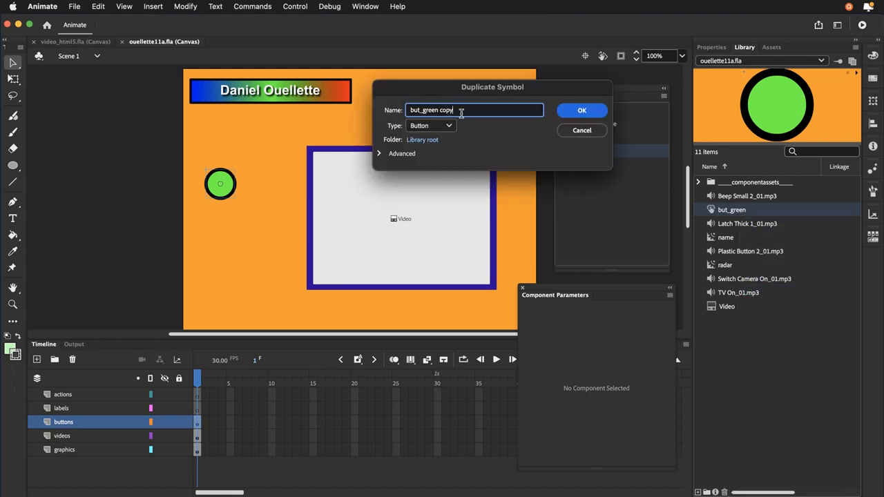
mouse_move(446, 112)
left_mouse_down()
mouse_move(422, 114)
mouse_move(456, 115)
left_mouse_up()
left_click(425, 111)
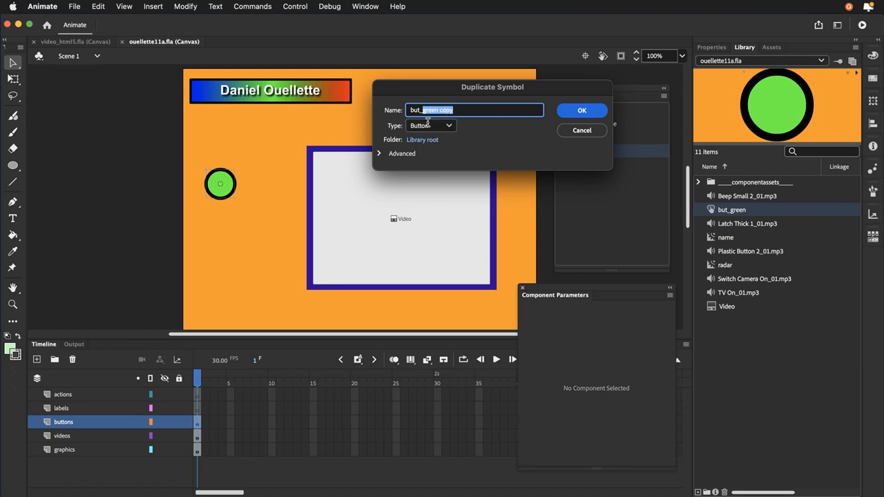
type("purple")
key("Return")
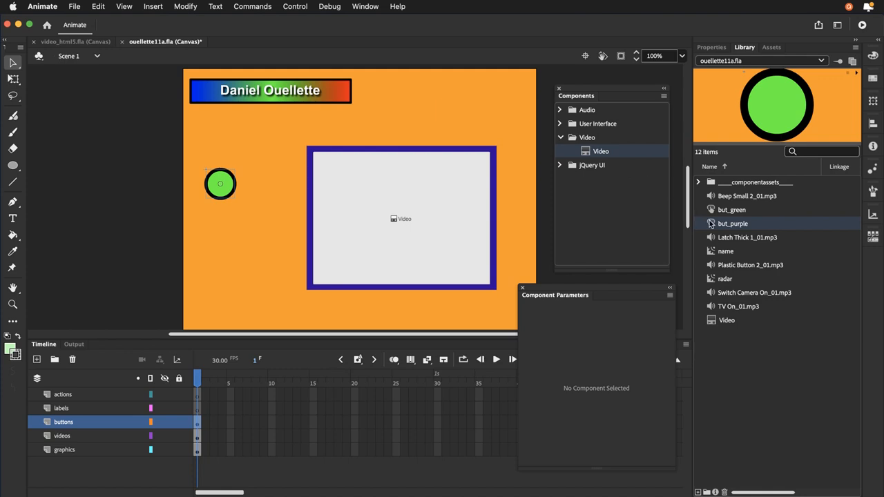
left_click_drag(711, 224, 219, 250)
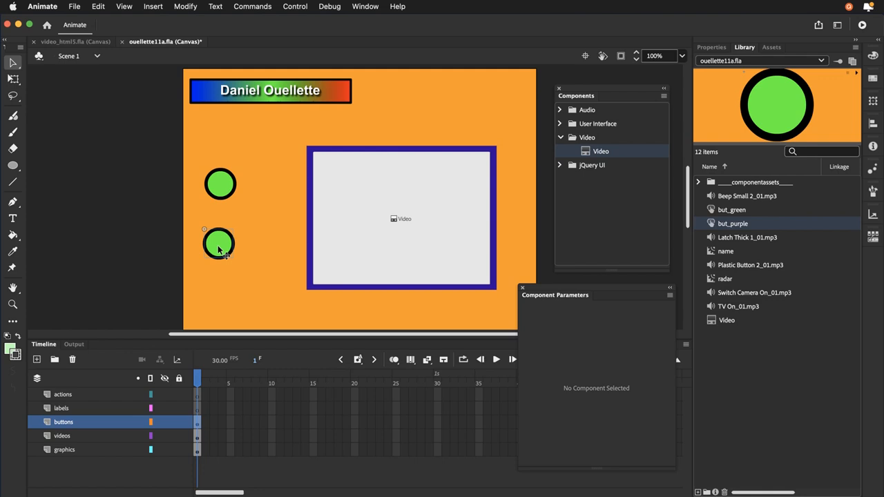
Step: Inside the but_purple symbol, change the circle's fill in the Up frame to purple 9E00FF
double_click(218, 250)
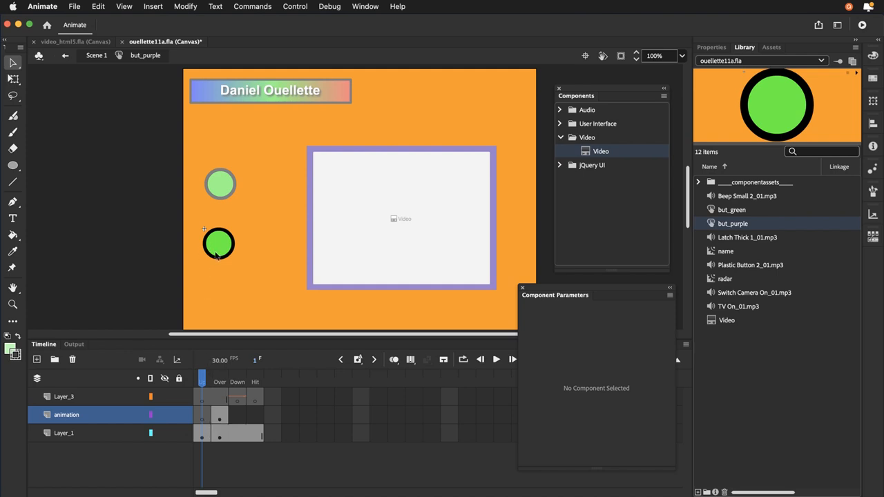
left_click(224, 246)
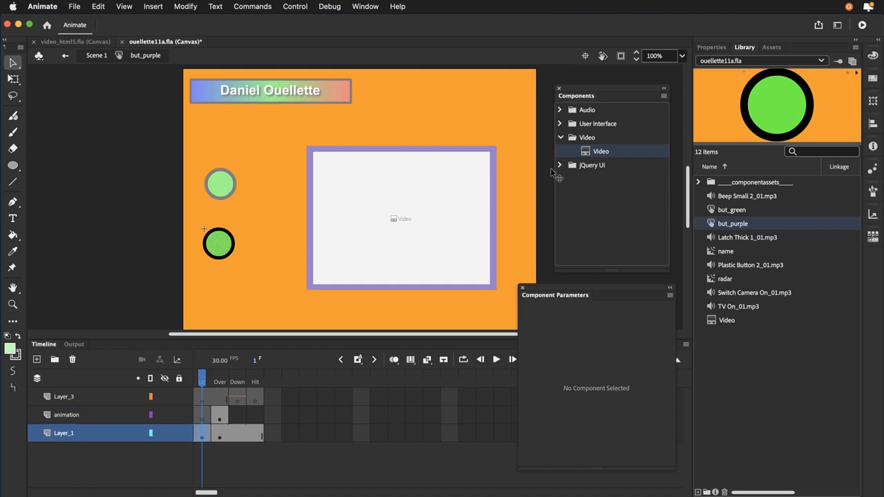
left_click(873, 56)
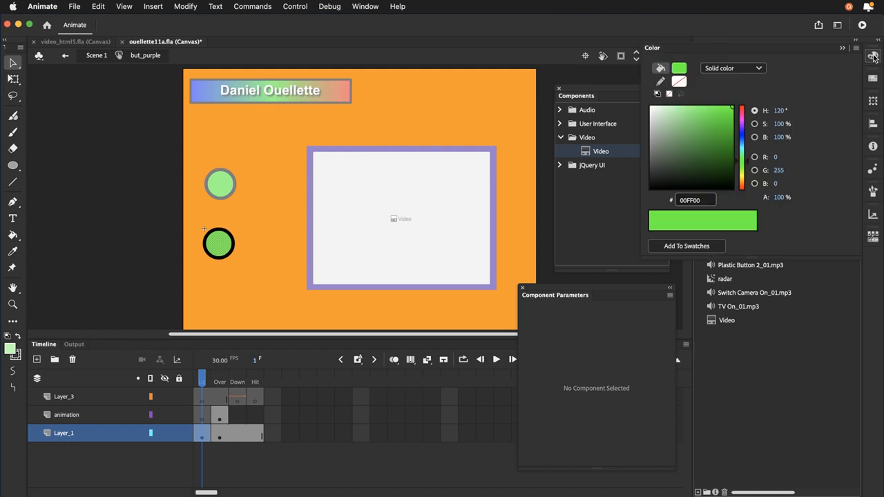
left_click(743, 127)
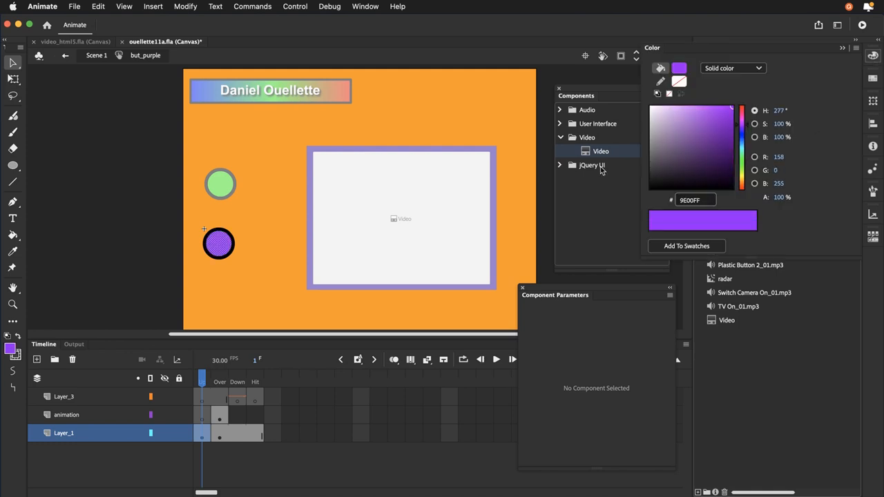
Step: Change the circle's fill in but_purple's Over frame to light purple E9B3FE, then return to Scene 1 and save the document
left_click(218, 382)
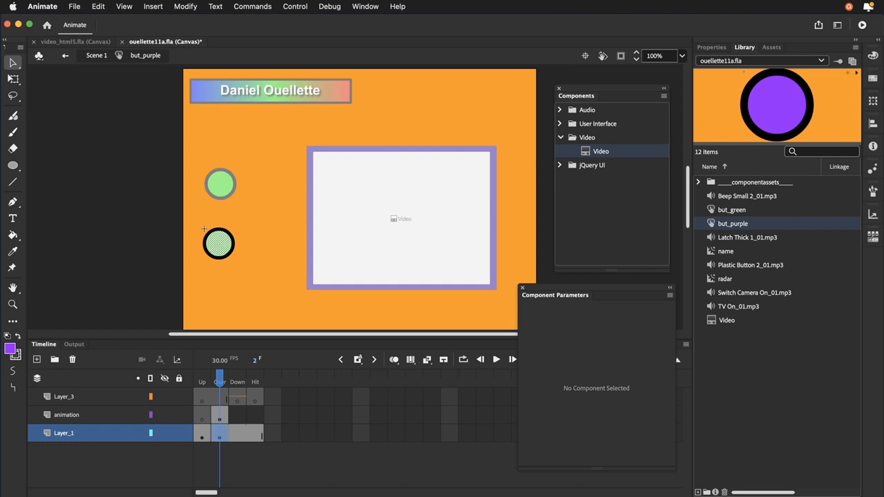
left_click(873, 57)
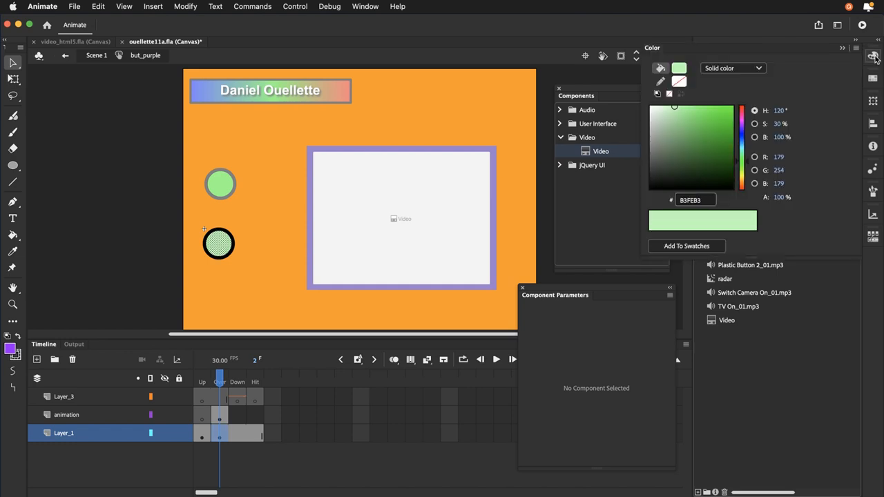
left_click(744, 126)
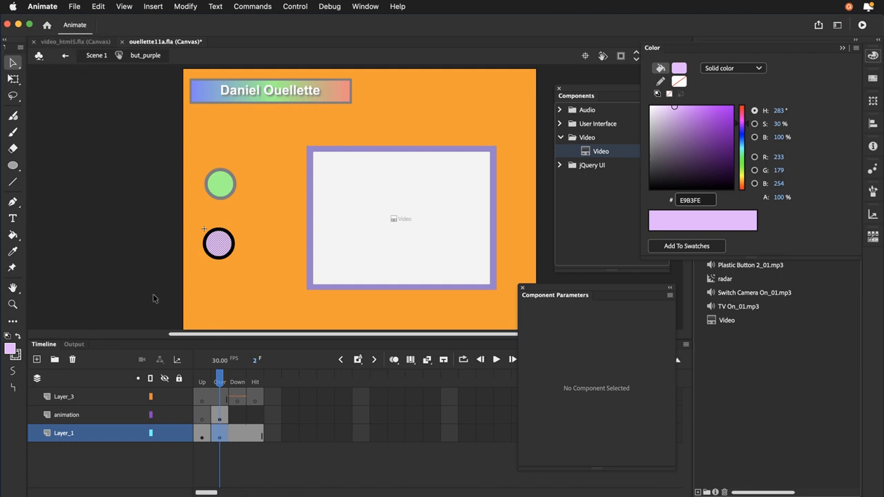
left_click(66, 56)
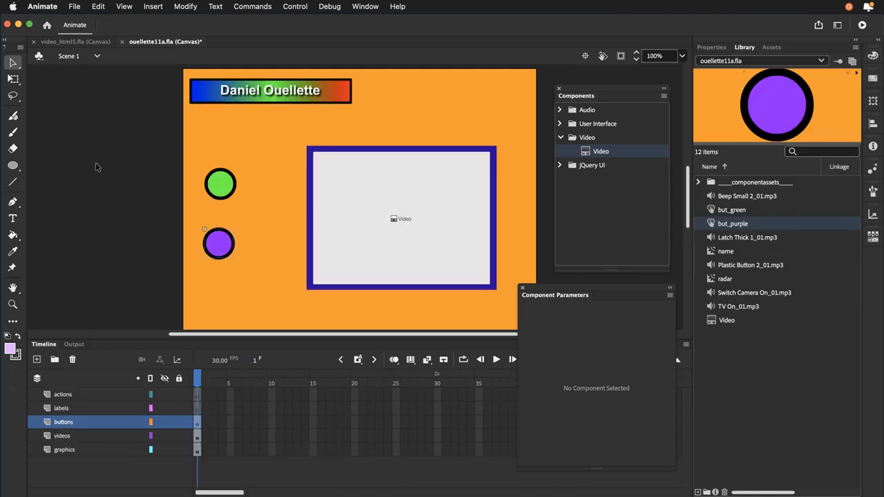
left_click(74, 7)
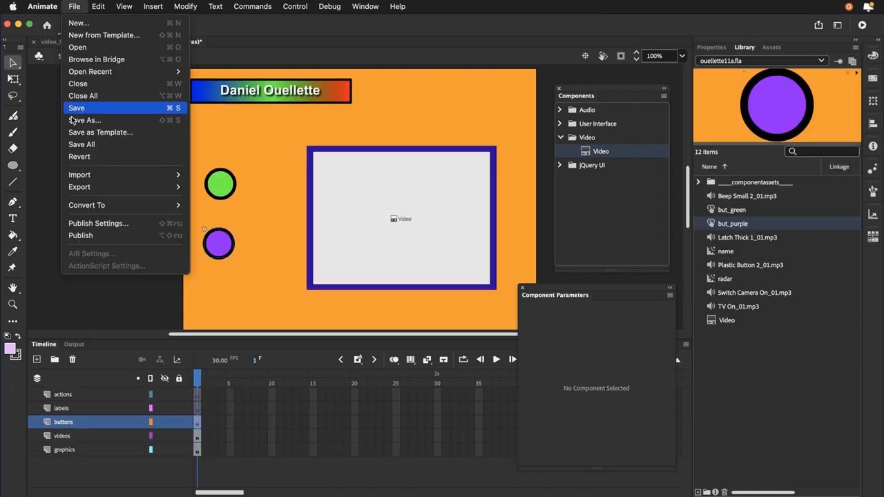
left_click(71, 108)
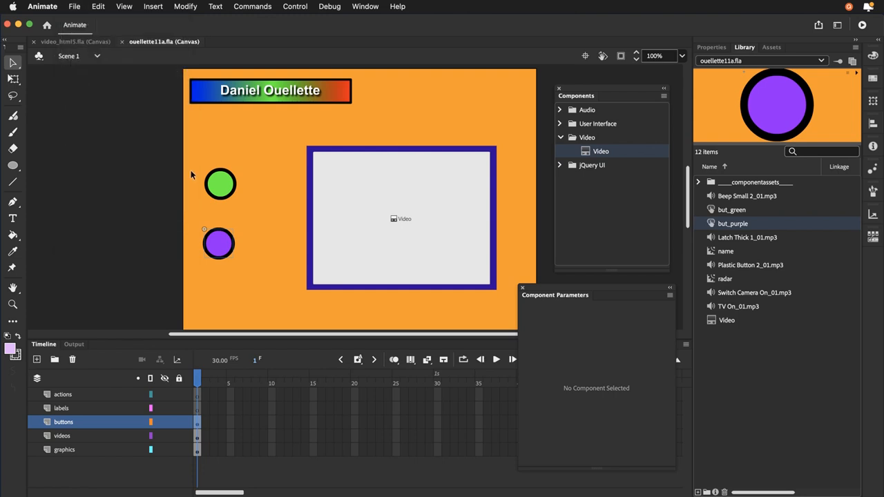
Step: Align the green and purple buttons by horizontal center, move both slightly right toward the video frame, and save the document
left_click_drag(188, 157, 253, 296)
left_click(183, 7)
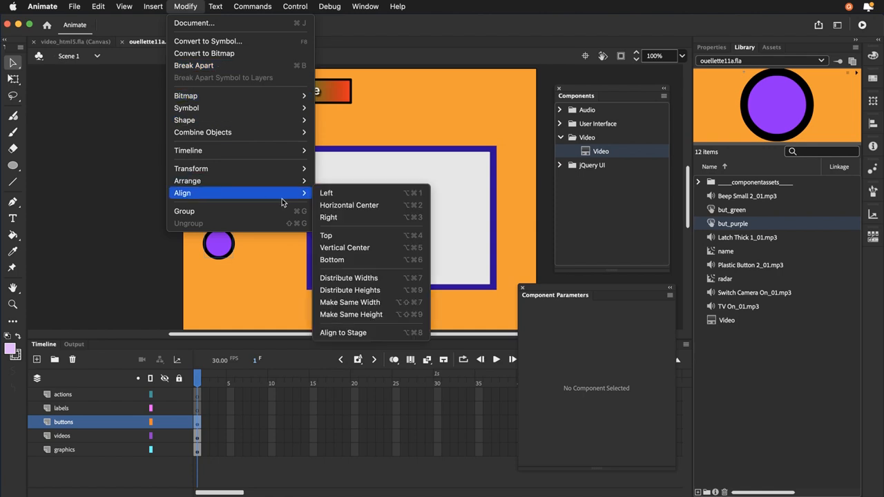
left_click(334, 205)
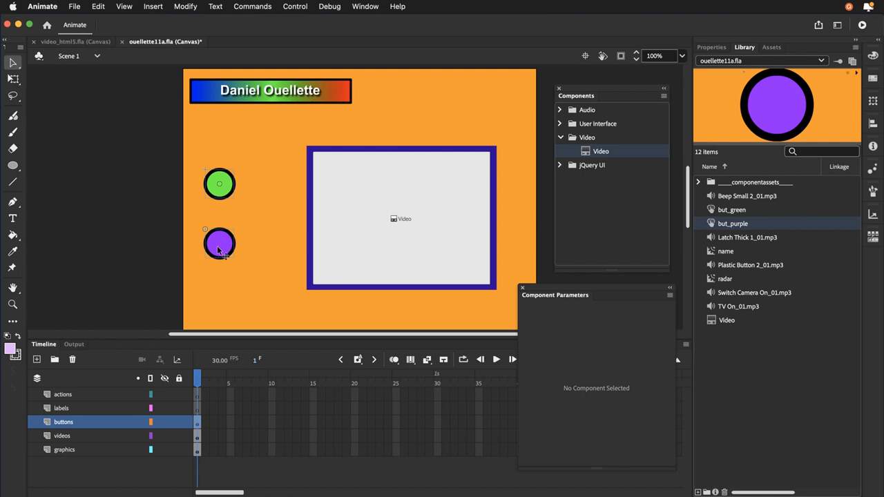
mouse_move(219, 250)
left_mouse_down()
mouse_move(237, 252)
mouse_move(241, 267)
mouse_move(234, 252)
left_mouse_up()
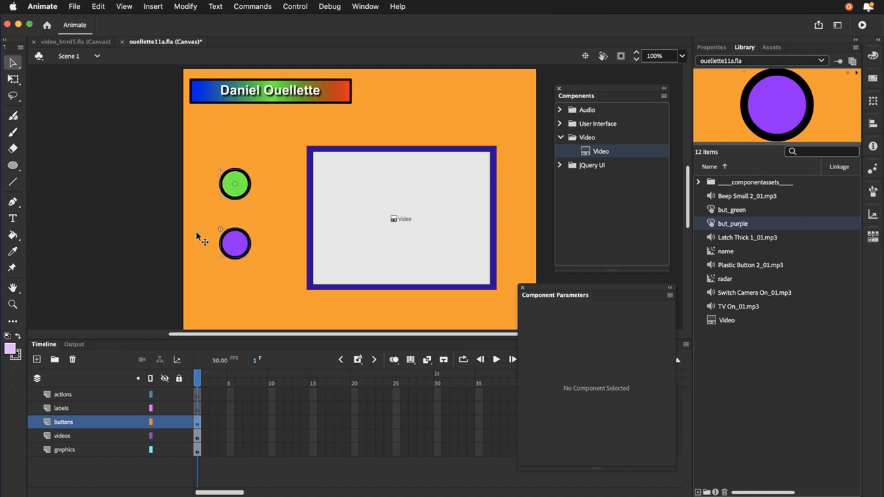
left_click(190, 227)
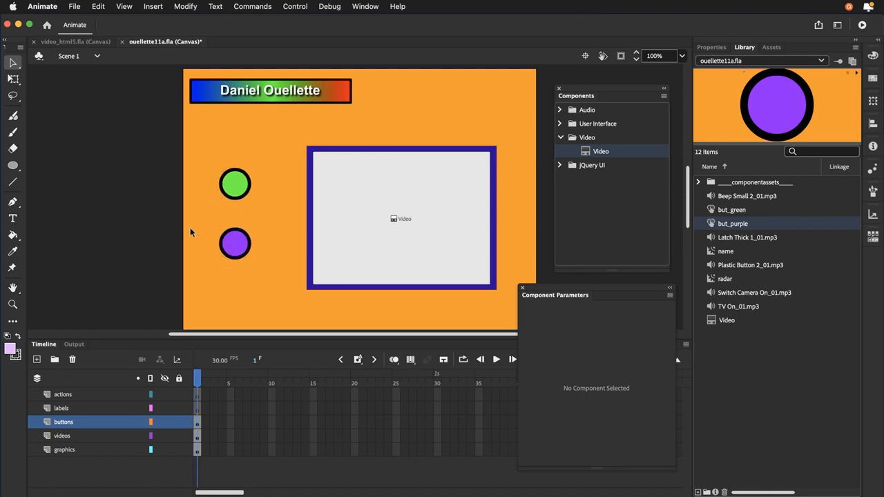
left_click(74, 7)
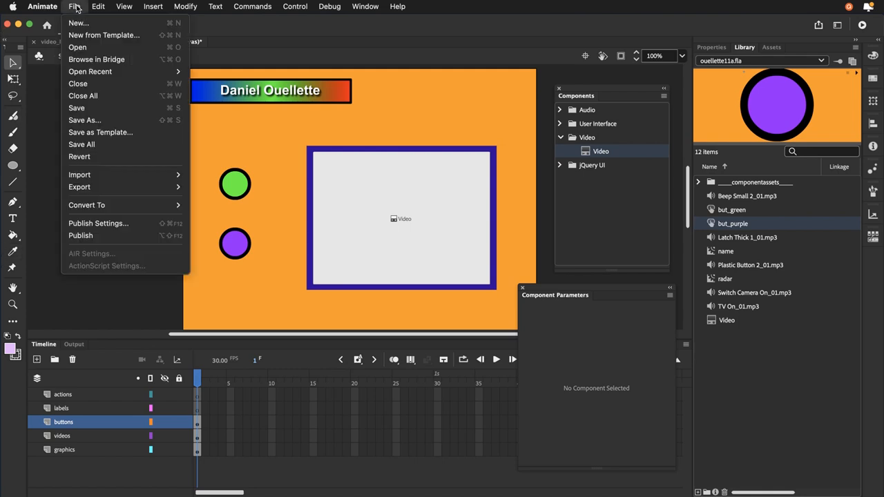
left_click(70, 110)
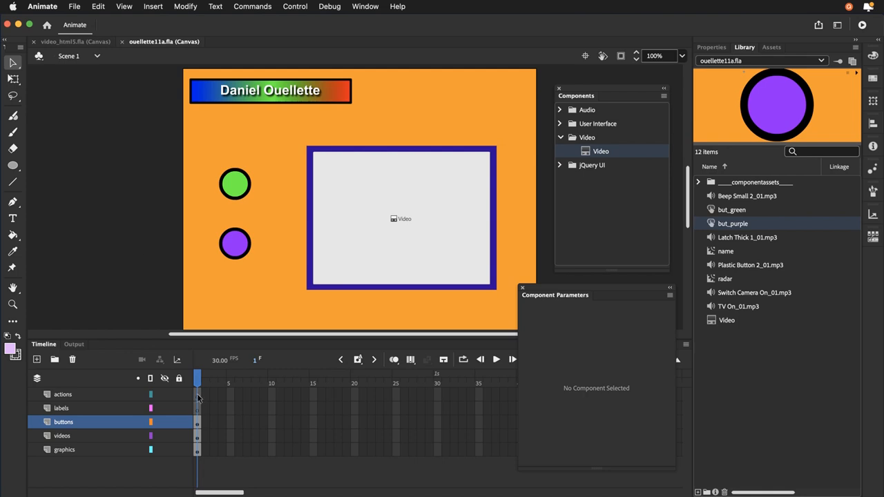
Step: Extend all five layers of Scene 1 to frame 10 by inserting frames
left_click(271, 397)
left_click_drag(277, 451, 276, 451)
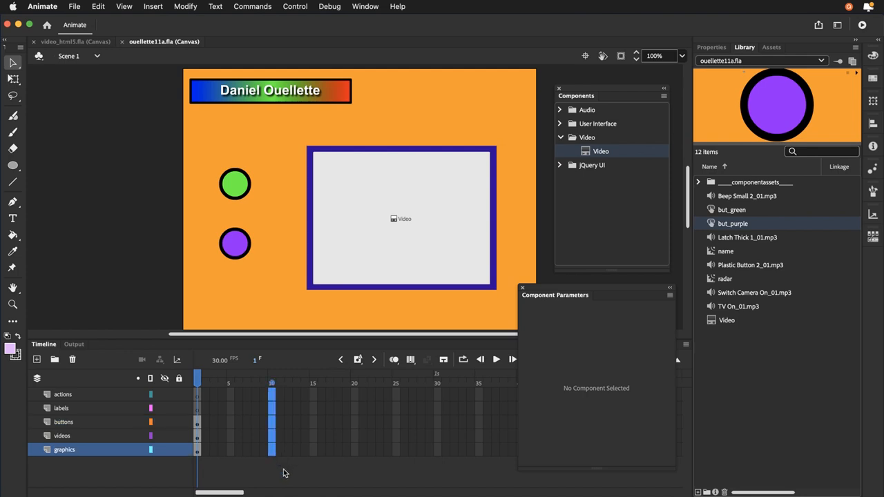
key("F5")
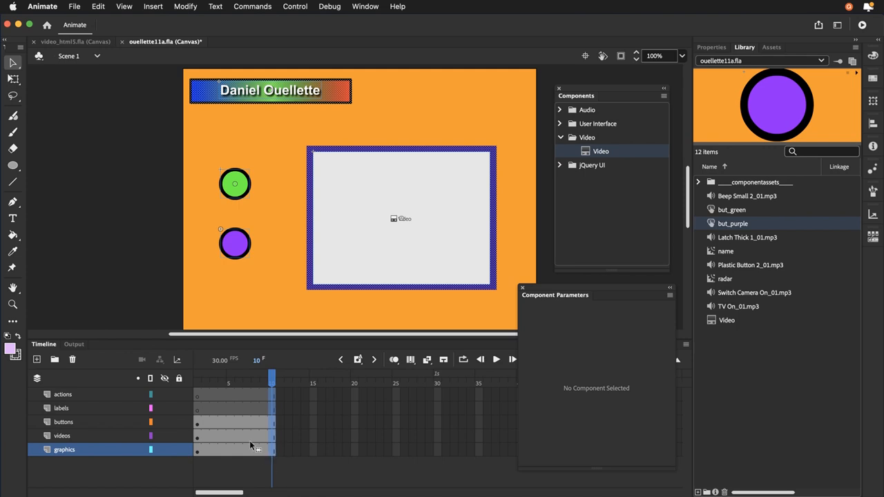
Step: Insert keyframes at frame 5 on the labels layer and on the videos layer
left_click(226, 412)
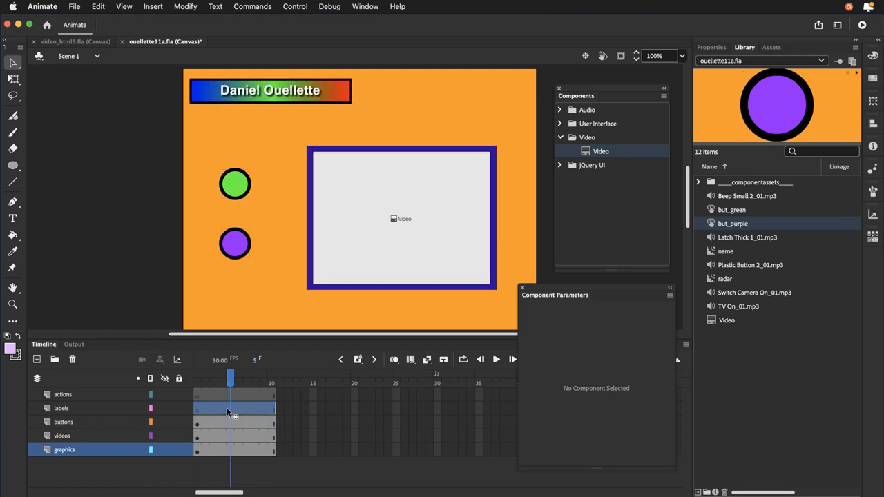
left_click(230, 408)
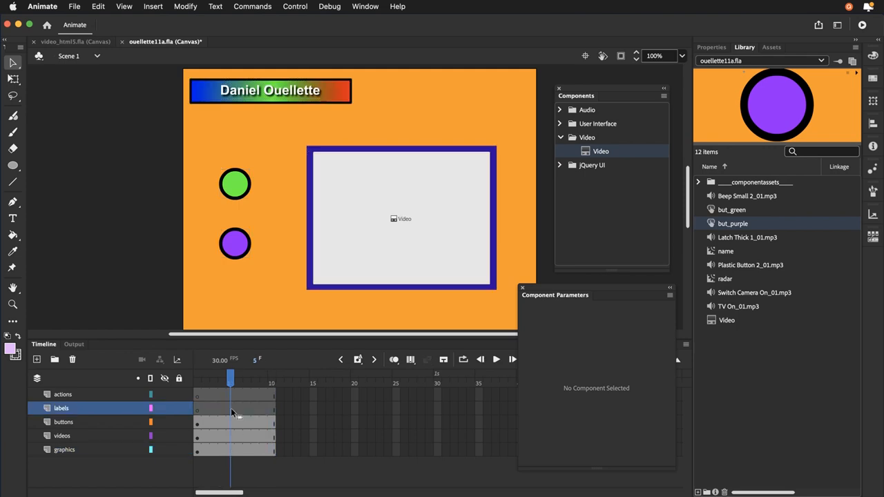
left_click(235, 470)
key("F6")
left_click(68, 436)
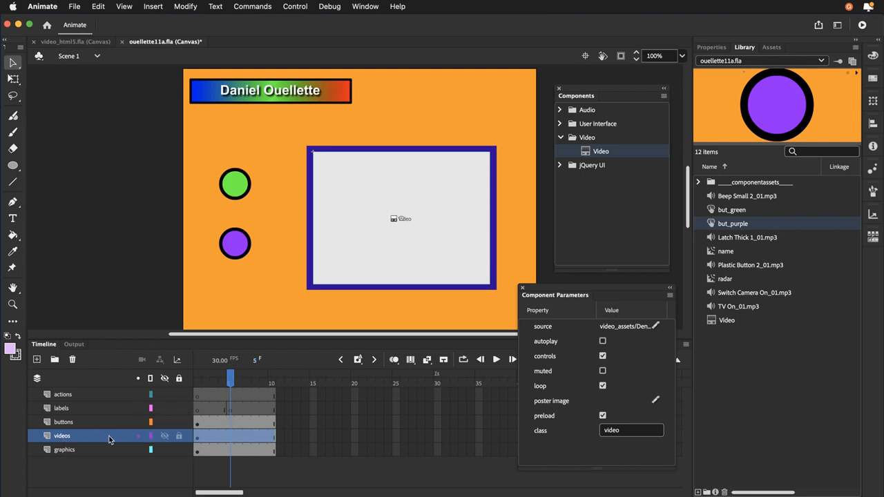
left_click(113, 471)
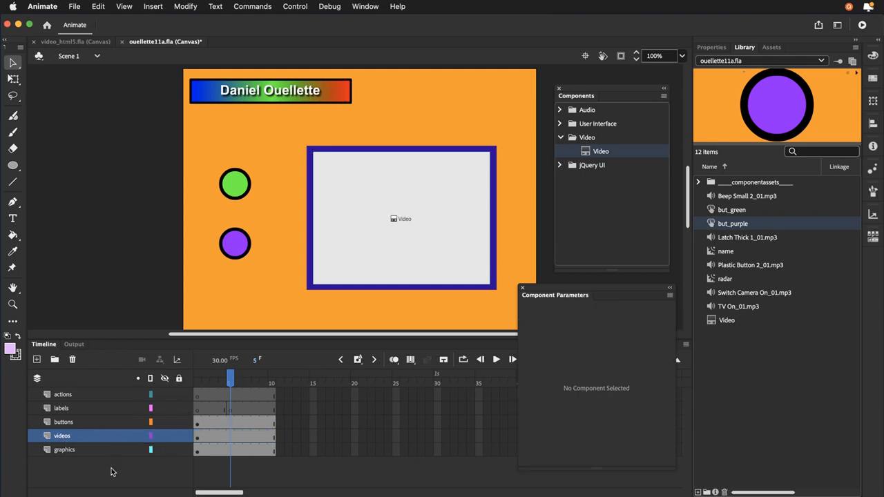
key("F6")
Step: Label the first keyframe of the labels layer vid1
left_click(198, 412)
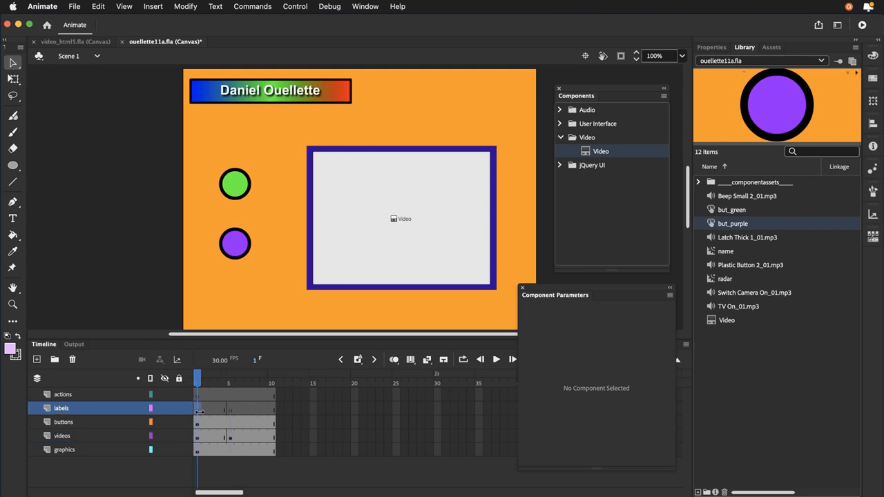
left_click(711, 47)
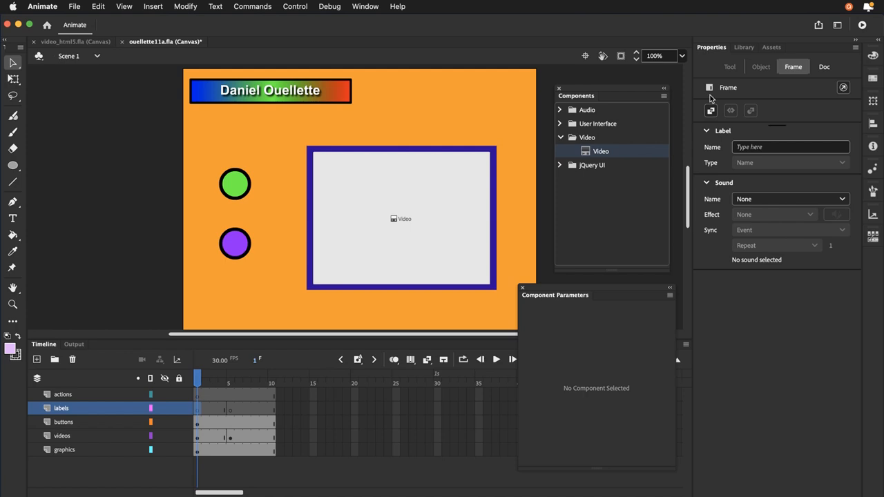
left_click(750, 148)
type("vid1")
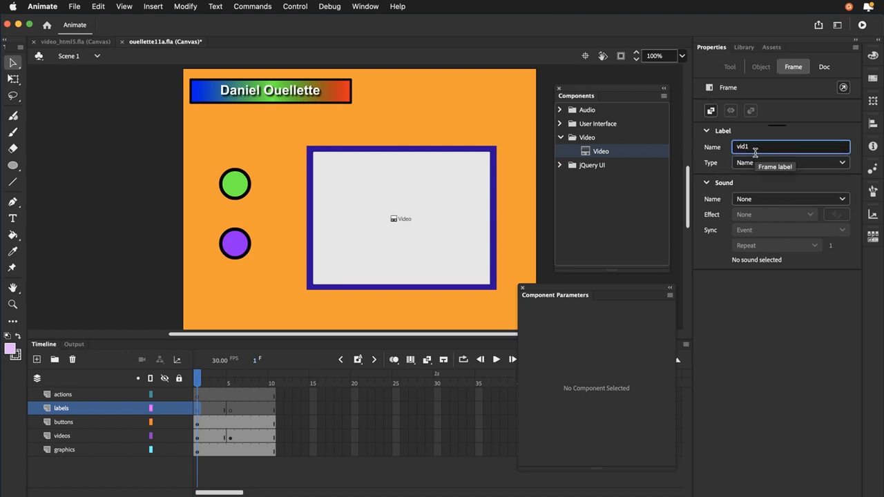
key("Return")
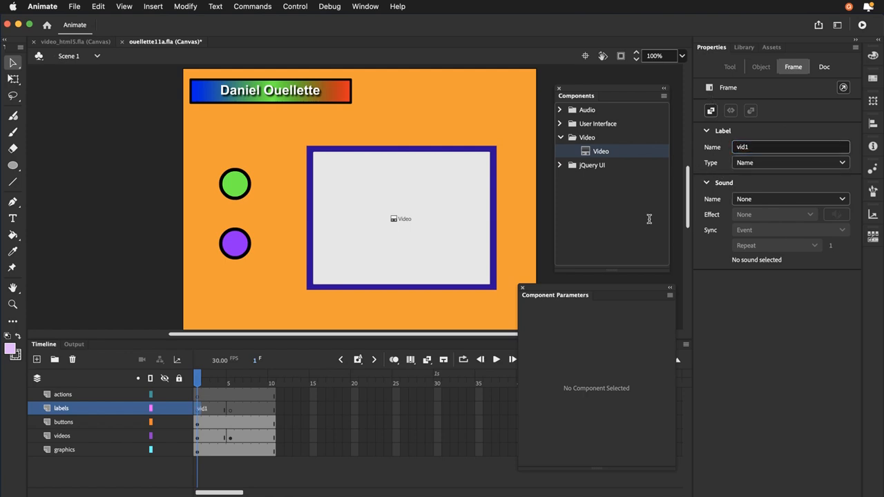
Step: Label the frame 5 keyframe of the labels layer vid2
left_click(230, 411)
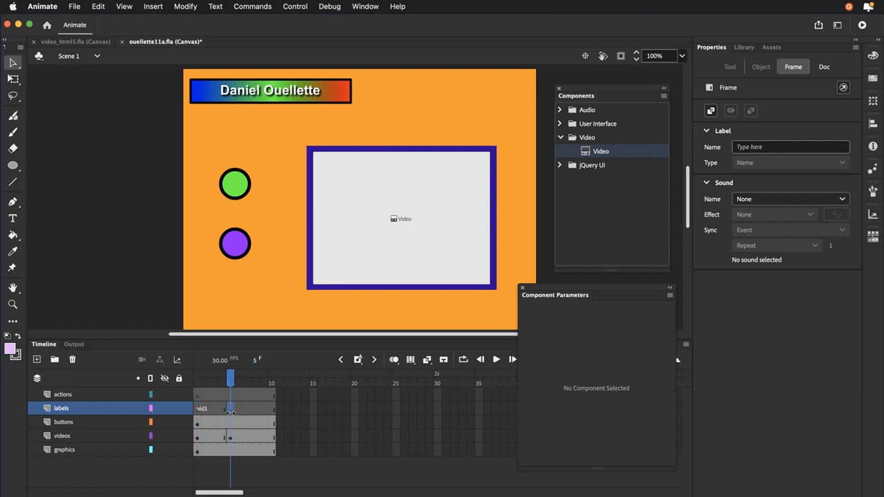
left_click(743, 151)
type("vid")
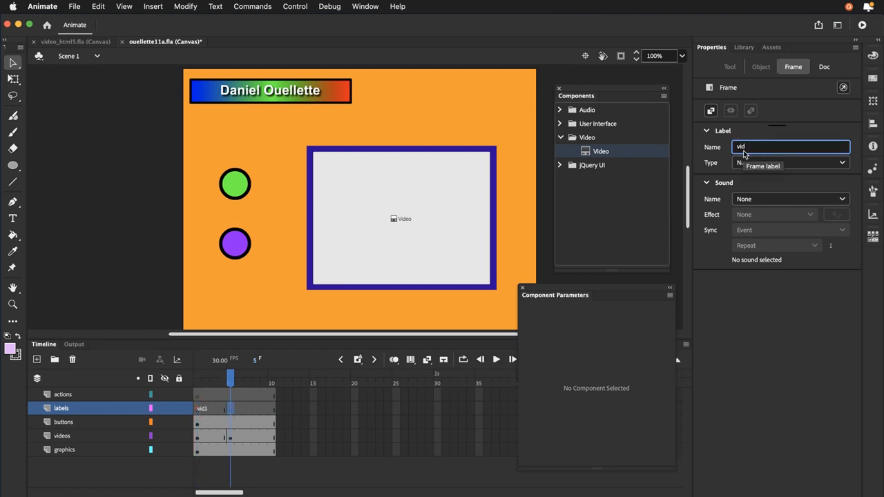
type("2")
key("Return")
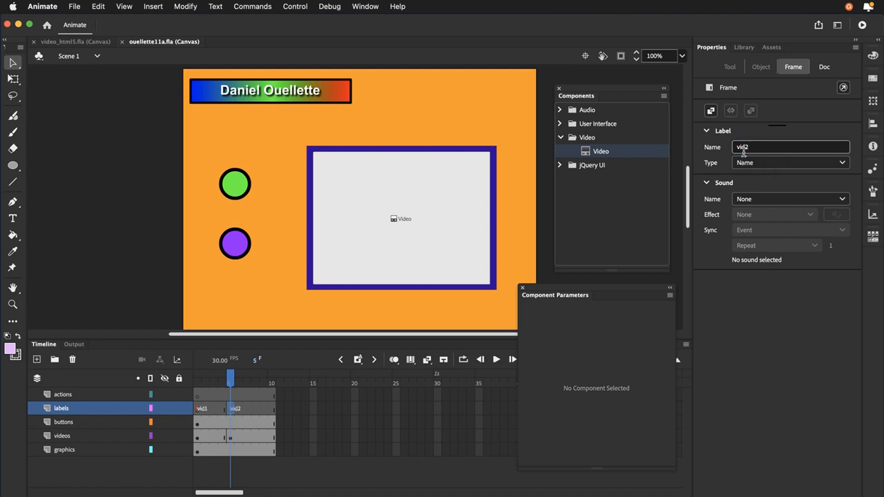
Step: Set the source of the Video component at frame 5 to video_assets/Nutrigrain_Animate_2018.mp4, keeping Match source dimensions on
left_click(358, 275)
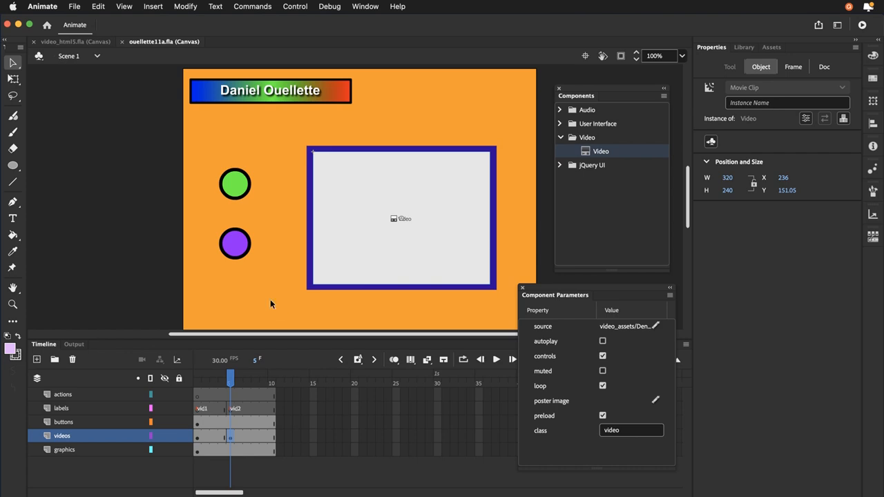
left_click(655, 328)
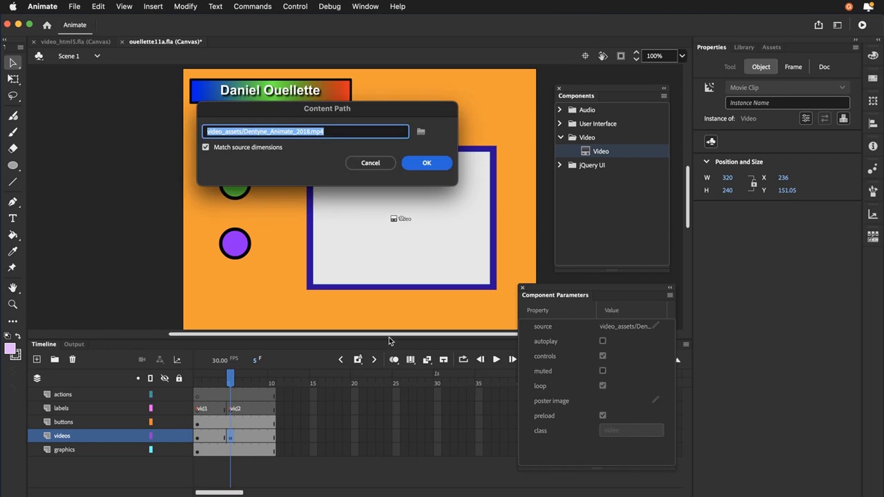
left_click(422, 132)
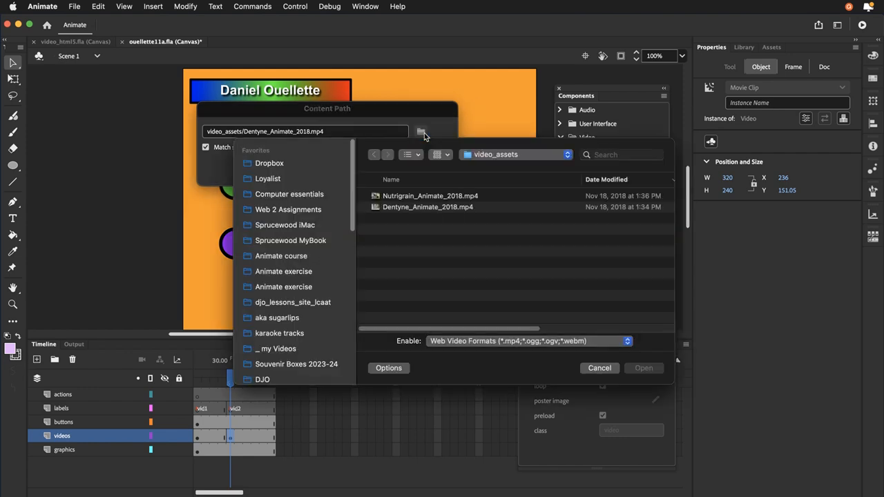
left_click(412, 198)
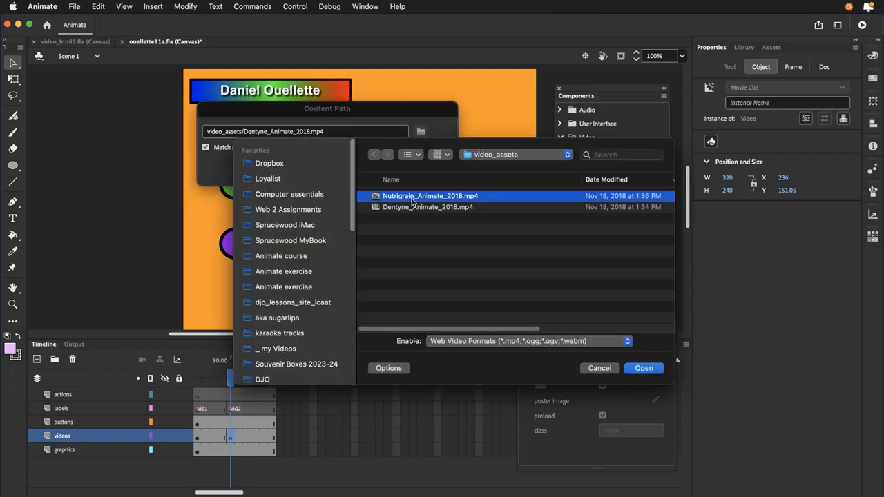
left_click(635, 371)
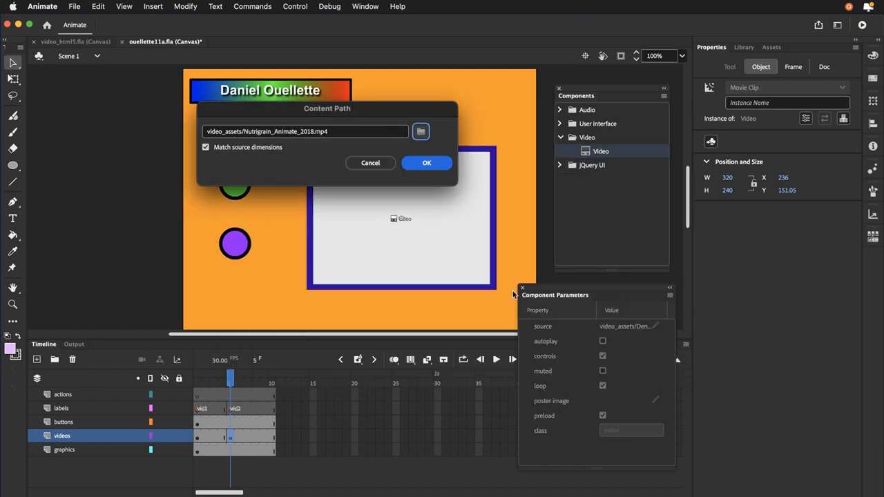
left_click(410, 162)
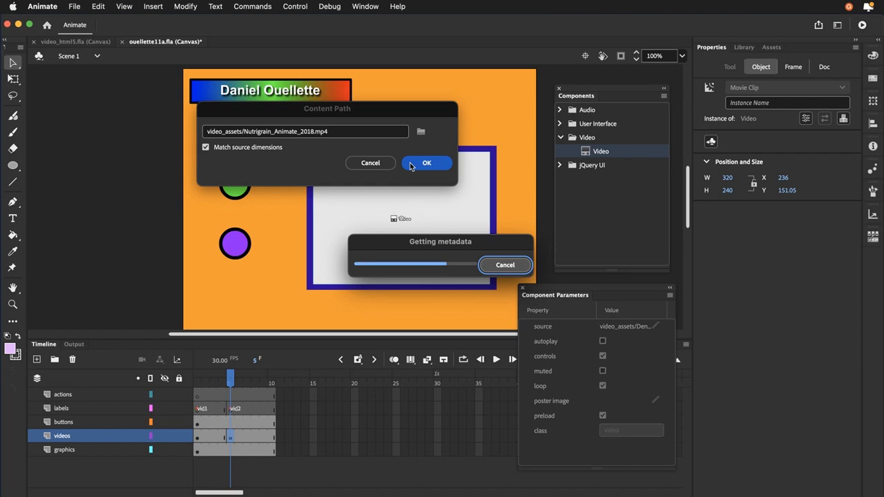
Step: Give the purple button on the stage the instance name vid2_btn
left_click(223, 296)
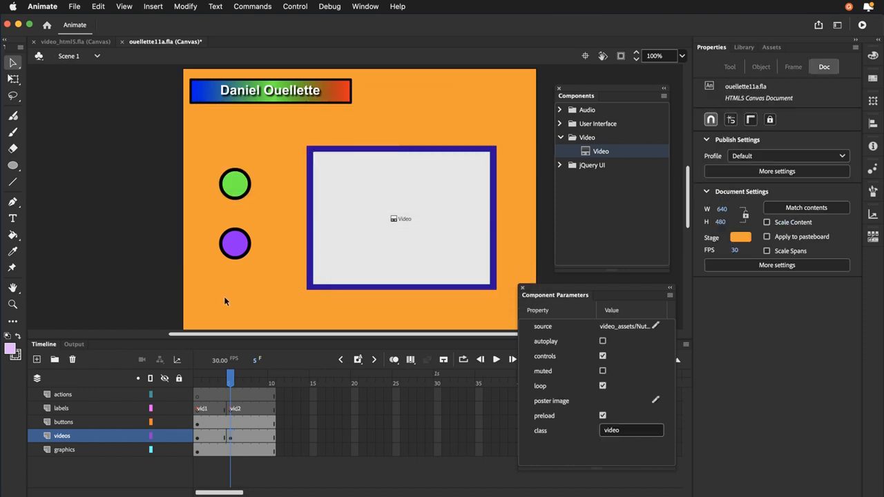
left_click(236, 195)
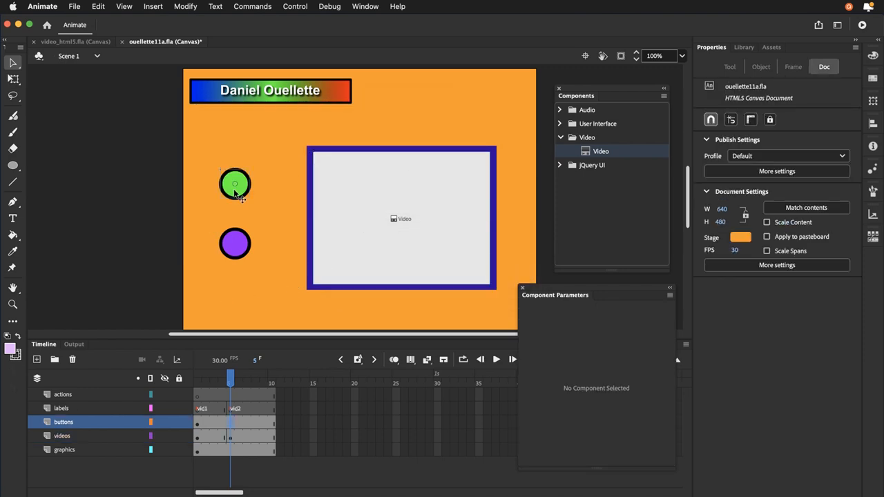
left_click(233, 250)
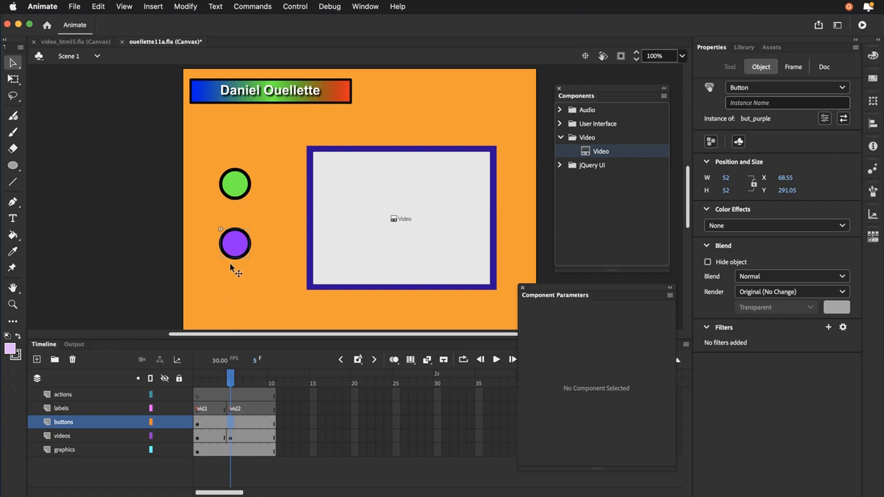
left_click(734, 105)
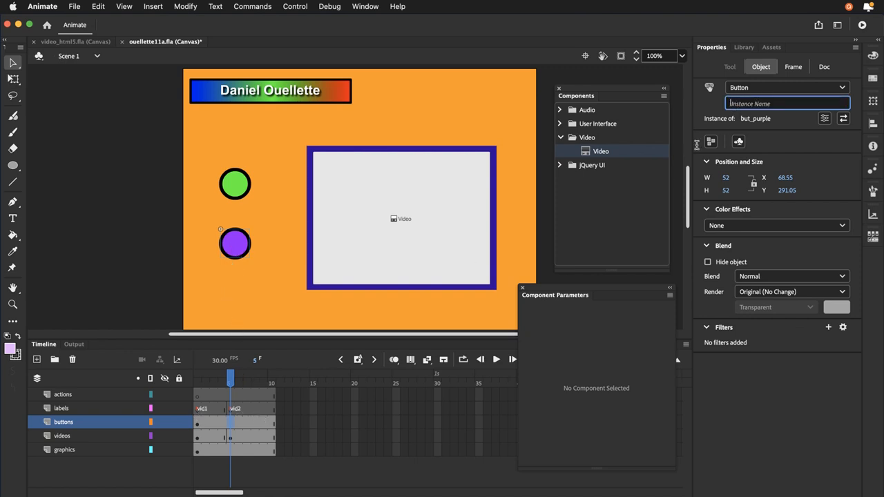
type("vid1_btn")
key("Return")
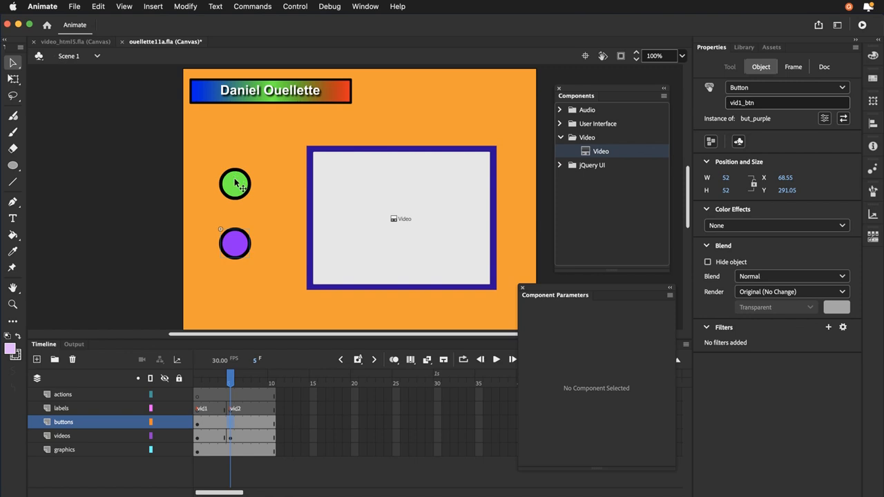
left_click(740, 102)
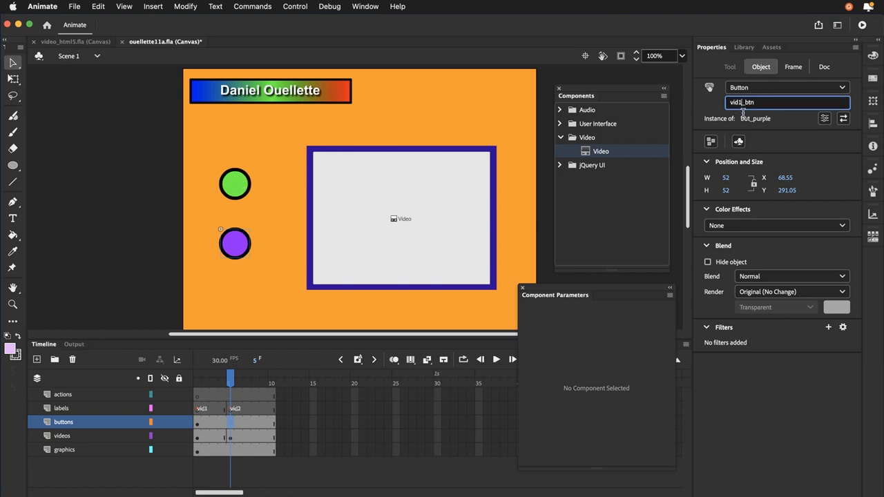
key("BackSpace")
type("2")
key("Return")
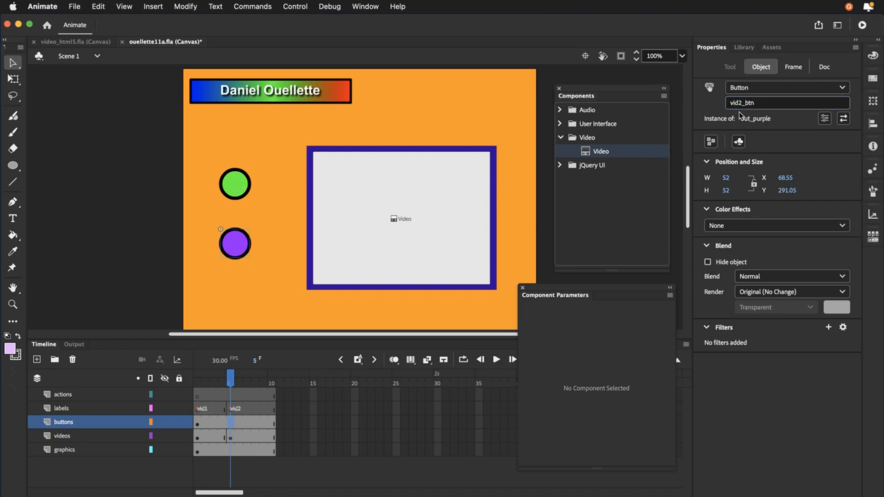
Step: Give the green button the instance name vid1_btn and deselect it
left_click(234, 190)
left_click(753, 103)
type("v")
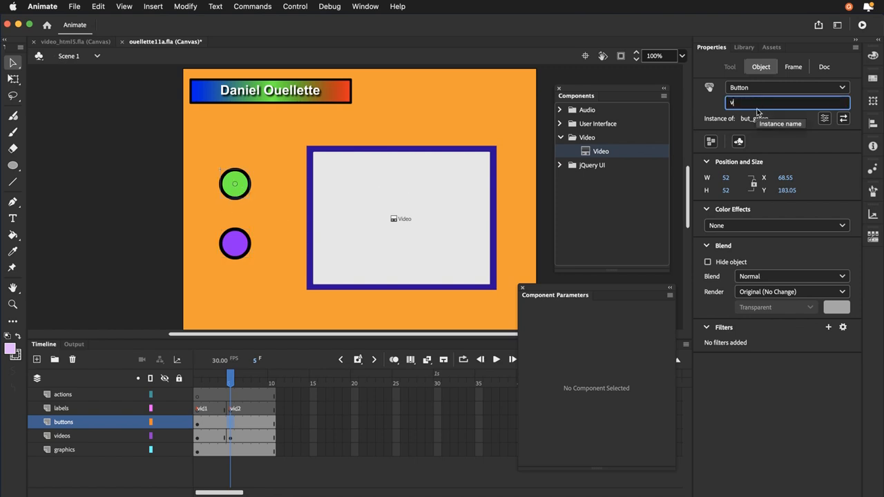
type("id1_btn")
key("Return")
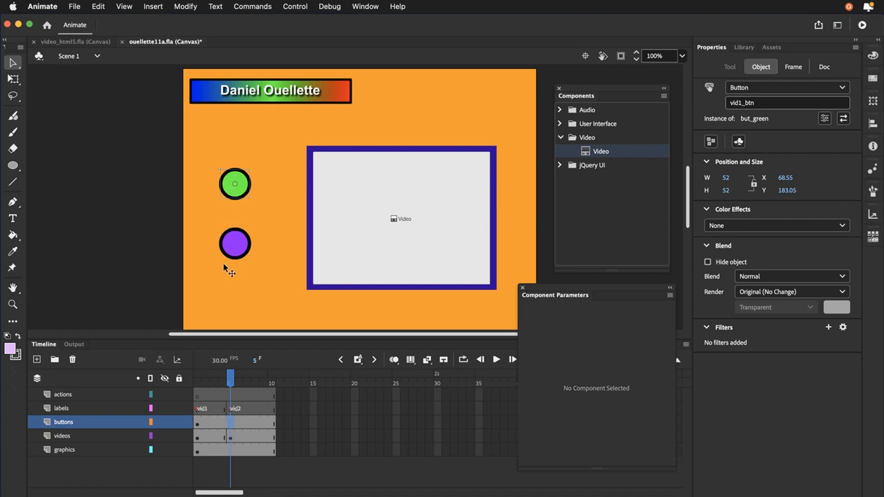
left_click(215, 291)
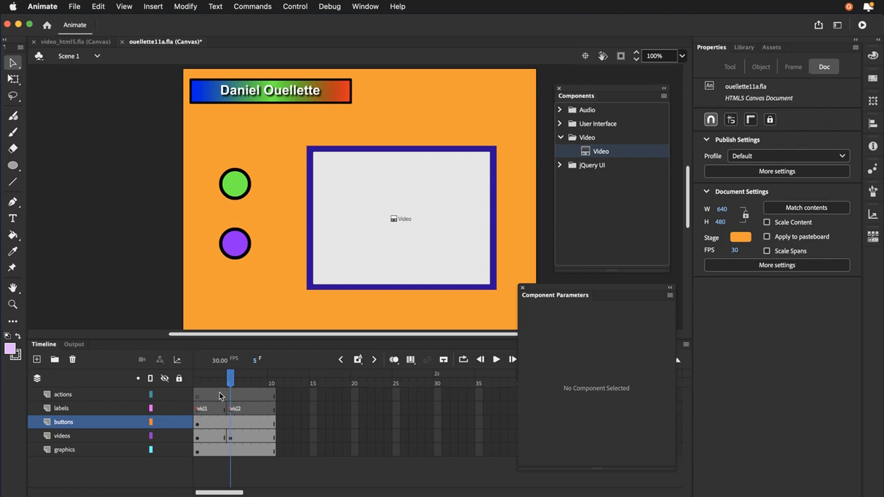
Step: Add a Stop action for this timeline, triggered with this frame, to frame 1 of the actions layer using the Actions wizard
left_click(200, 379)
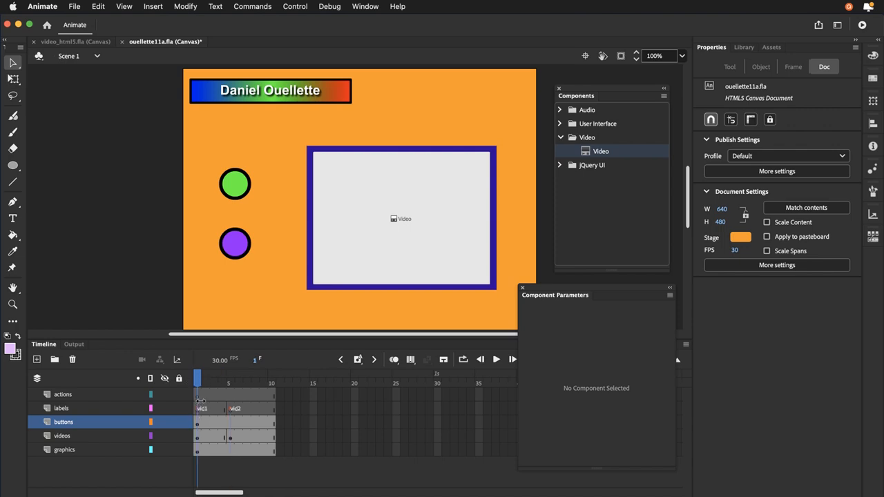
left_click(200, 400)
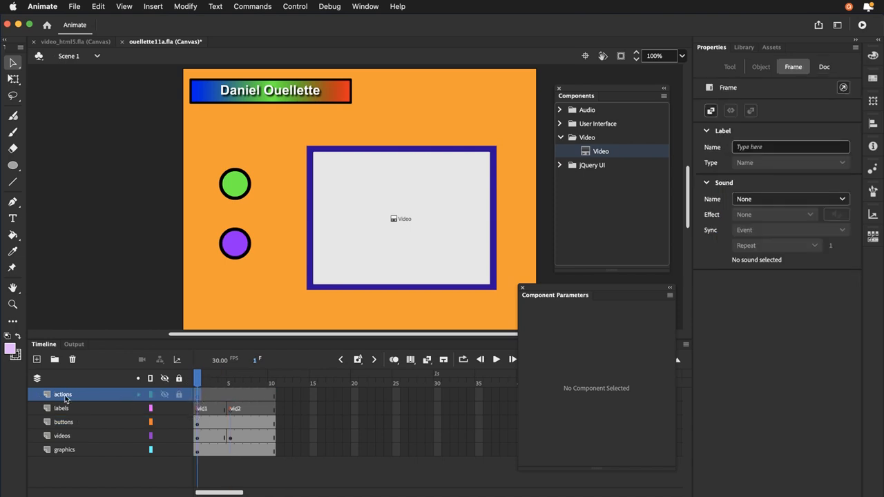
left_click(373, 9)
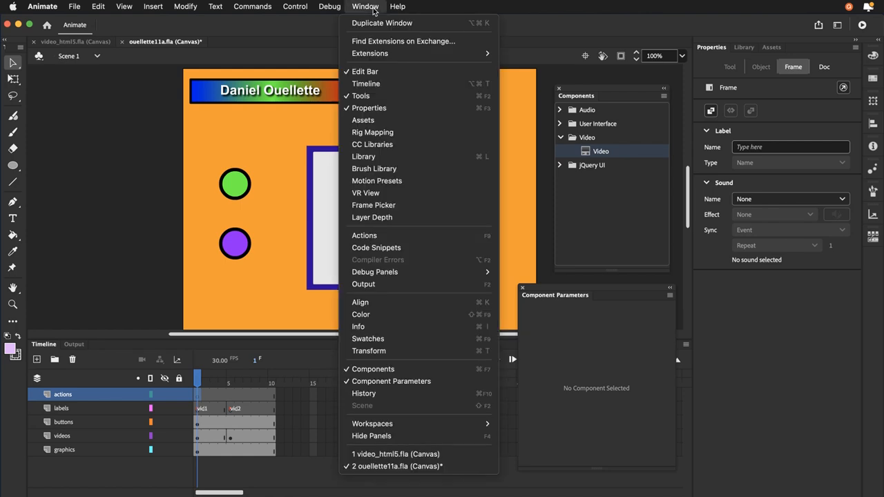
left_click(369, 235)
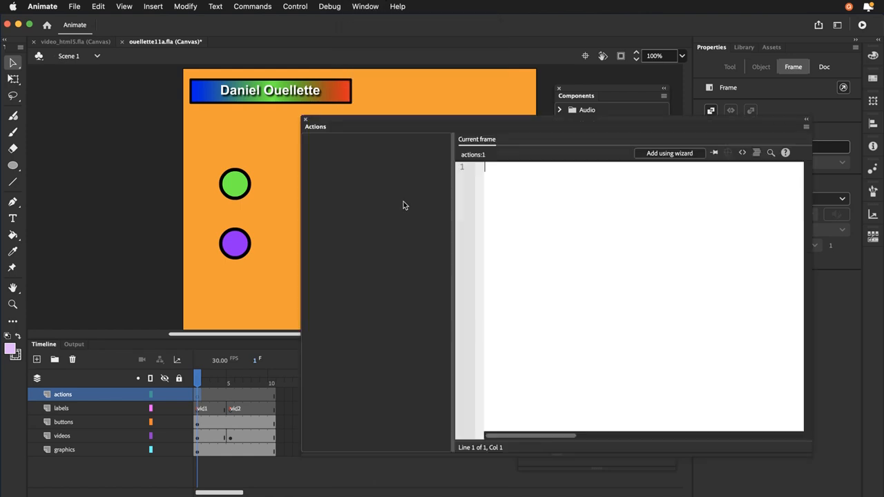
left_click(687, 154)
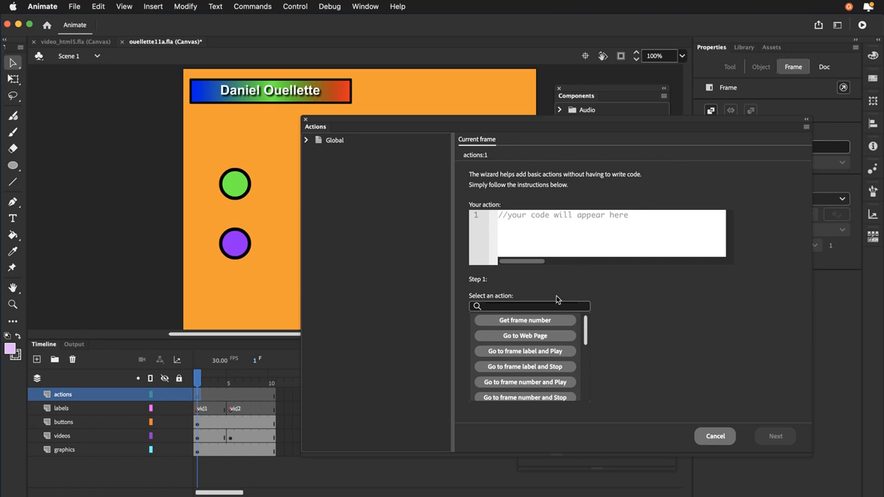
scroll(538, 334, "down", 10)
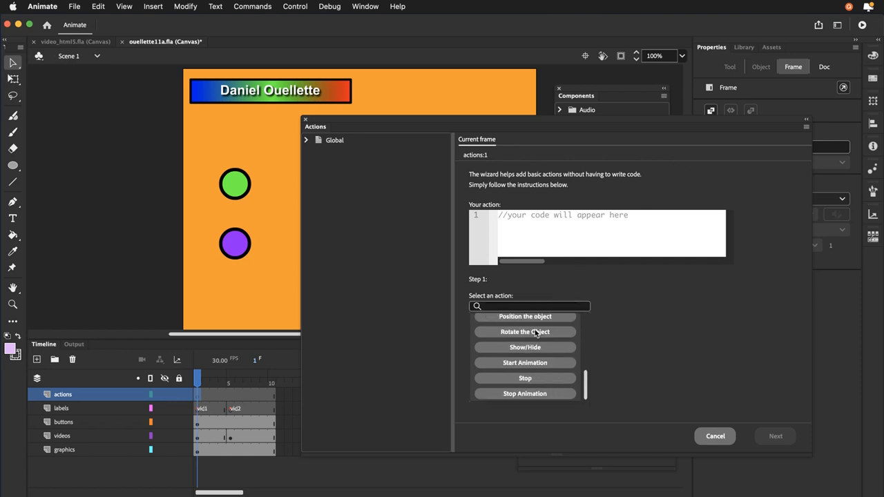
left_click(527, 379)
left_click(632, 319)
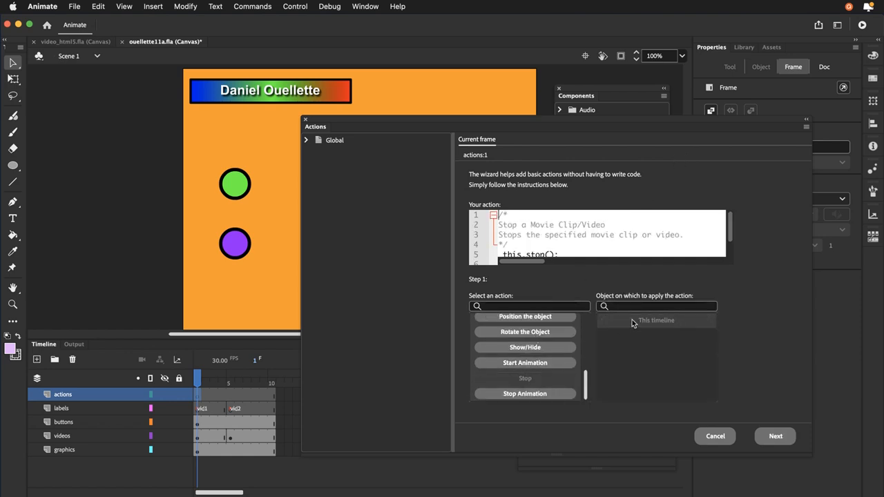
left_click(766, 433)
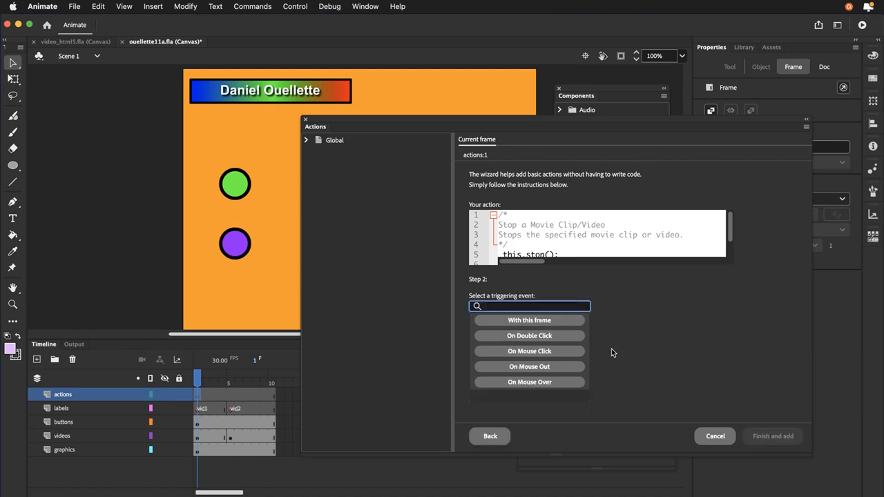
left_click(524, 321)
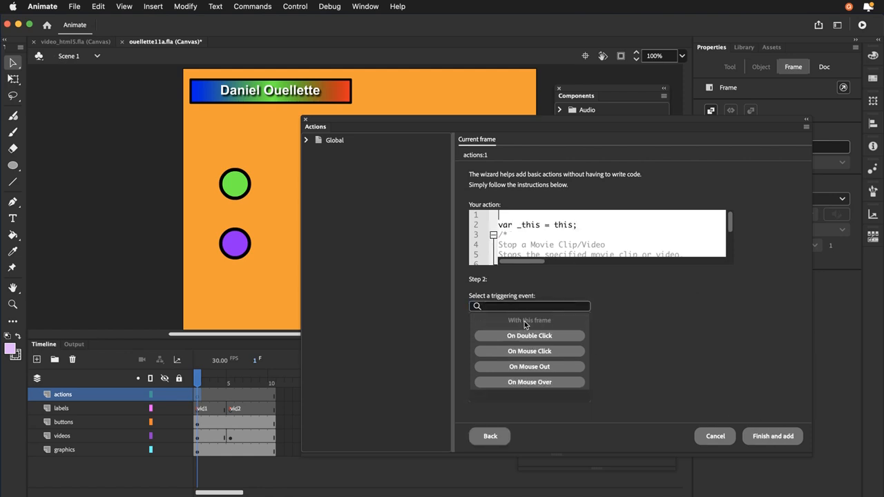
left_click(773, 436)
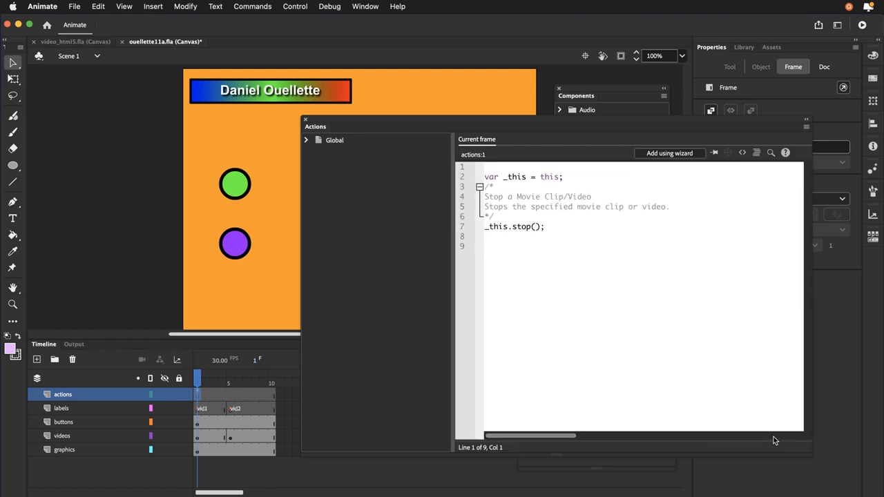
Step: Close the Actions window and save the document
left_click(305, 120)
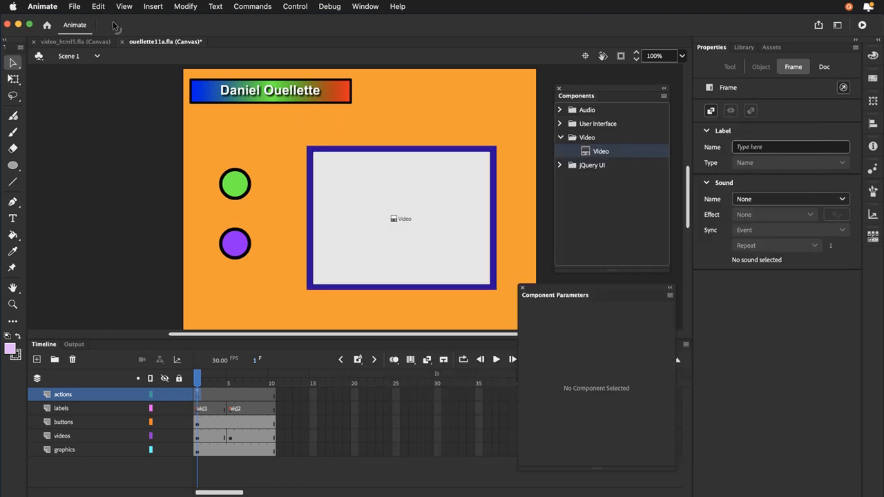
left_click(74, 7)
left_click(81, 107)
Step: On frame 1 of the actions layer, set up a wizard action Go to frame label and Stop on this timeline with label vid1
left_click(369, 5)
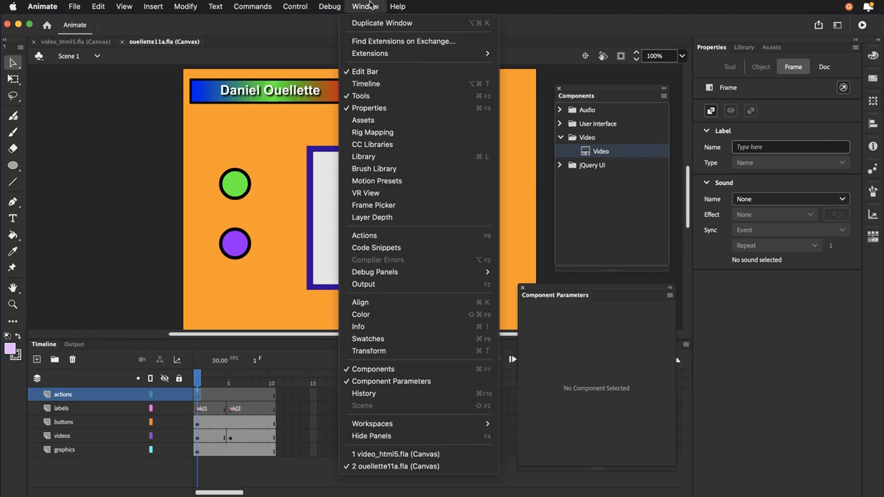
left_click(371, 236)
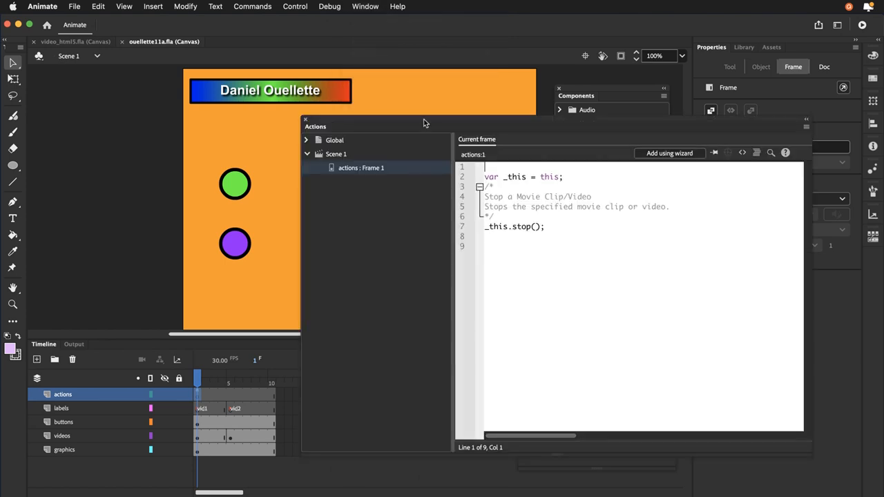
left_click_drag(423, 118, 430, 118)
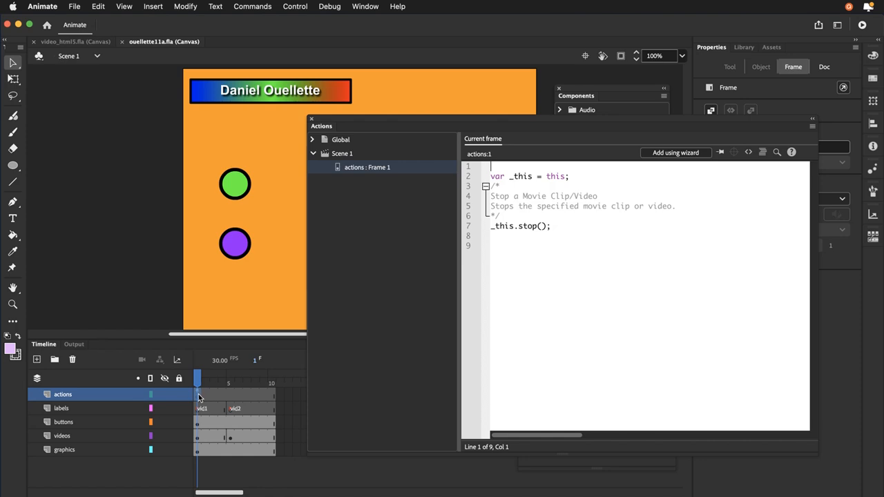
left_click(675, 154)
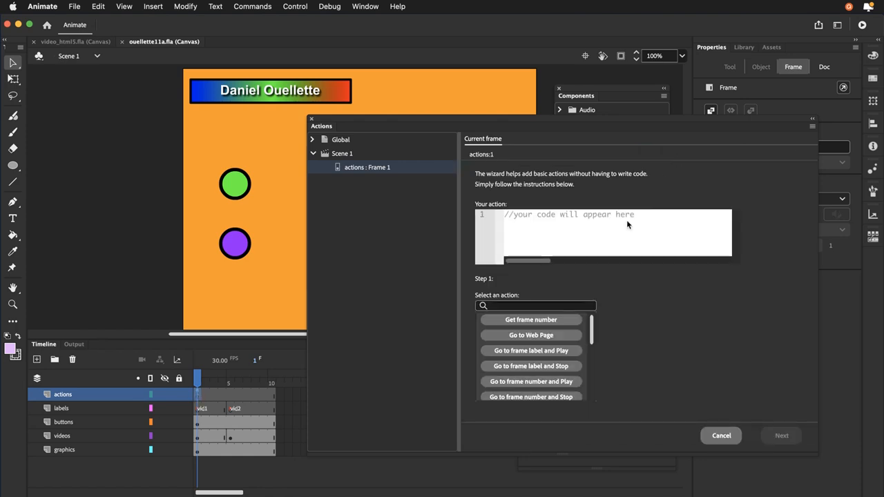
left_click(537, 367)
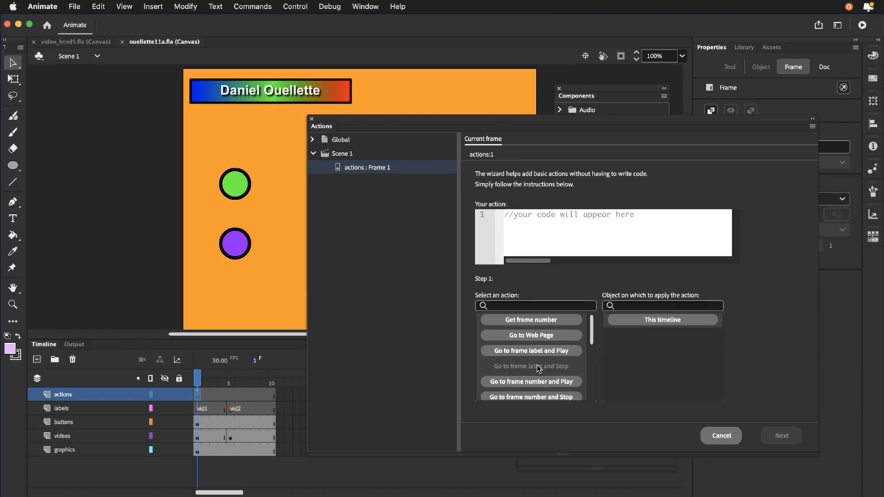
left_click(636, 322)
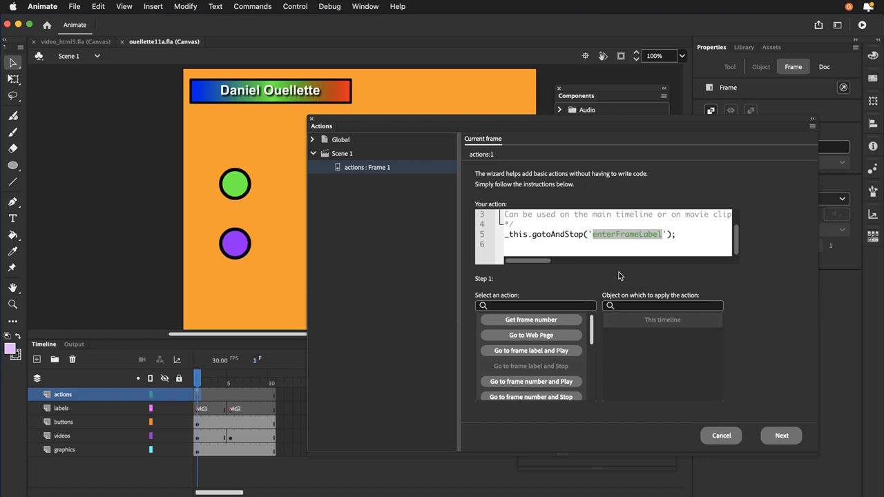
type("vid")
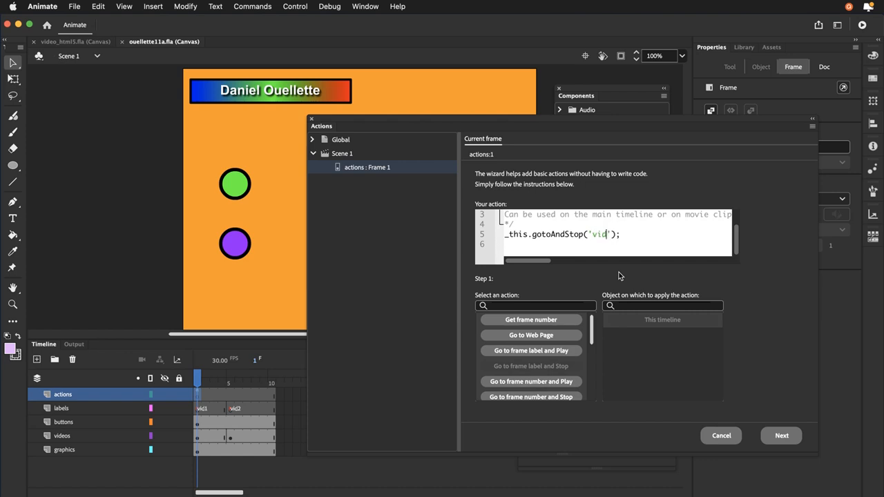
type("1")
Step: Trigger the vid1 action with On Mouse Click on vid1_btn and add it to the frame script
left_click(774, 440)
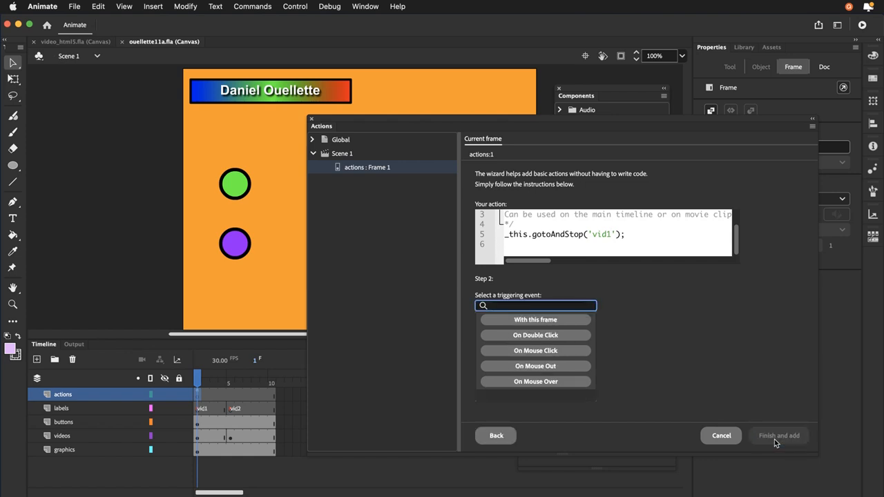
left_click(563, 354)
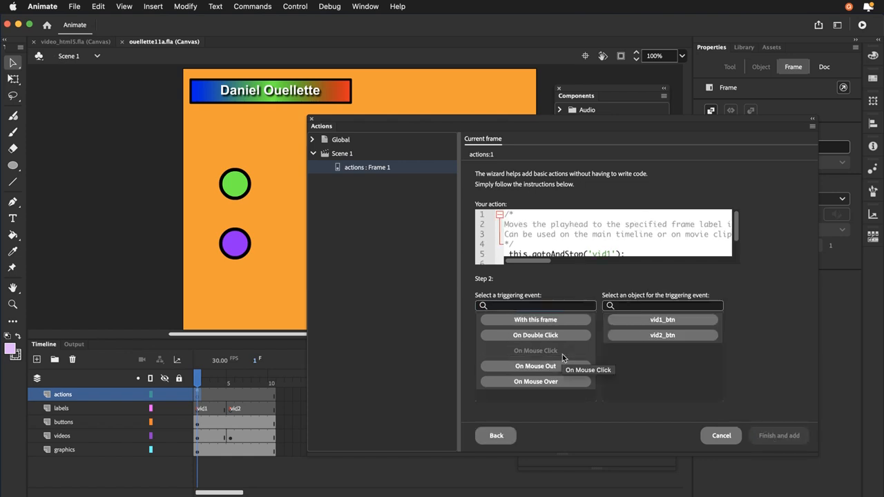
left_click(654, 322)
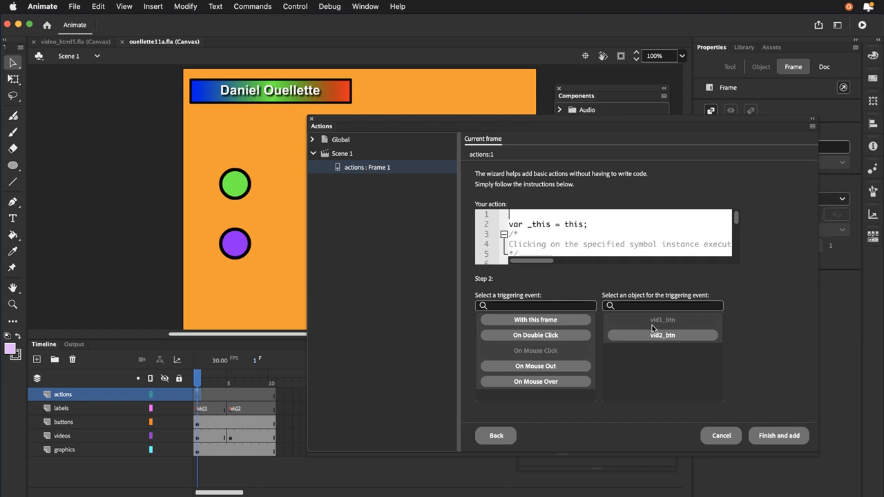
left_click(774, 440)
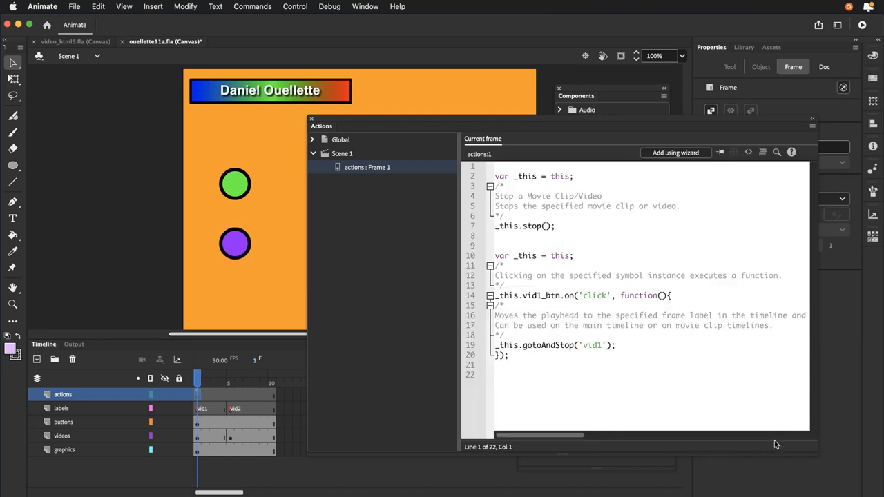
Step: Set up another wizard action Go to frame label and Stop on this timeline with label vid2
left_click(681, 153)
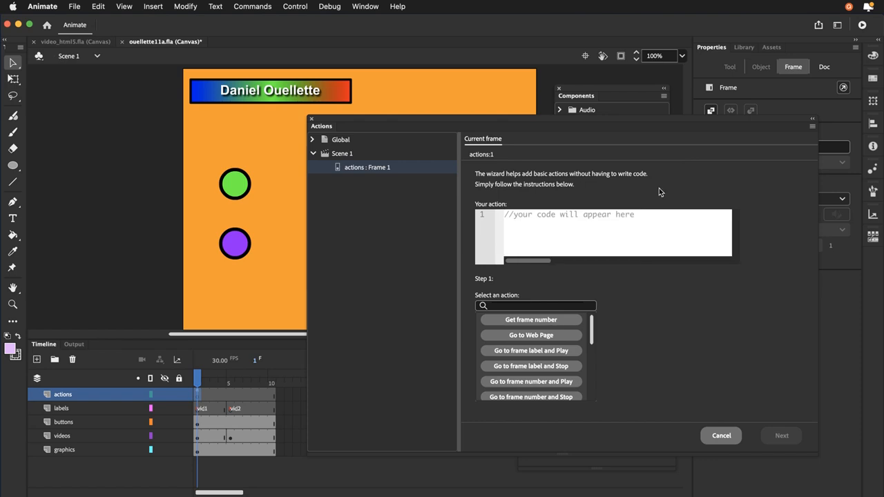
left_click(518, 370)
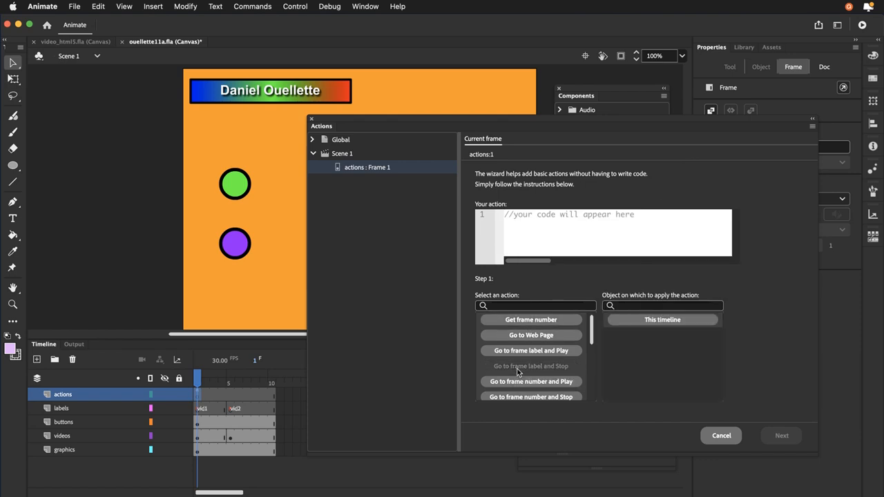
left_click(663, 320)
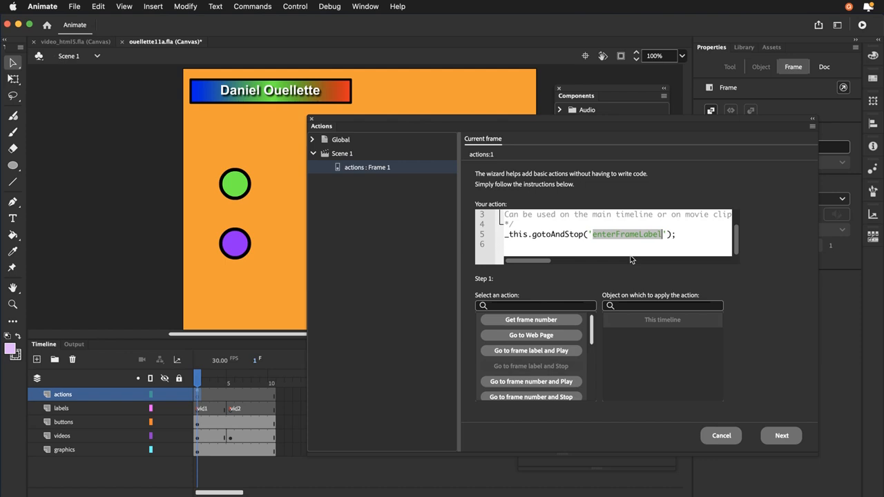
type("vid2")
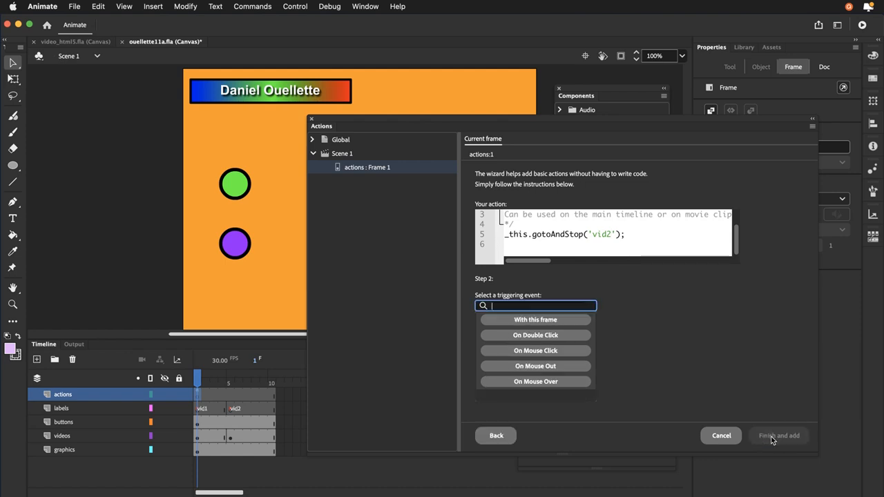
left_click(764, 435)
Step: Trigger the vid2 action with On Mouse Click on vid2_btn, add it to the frame script and close the Actions window
left_click(534, 351)
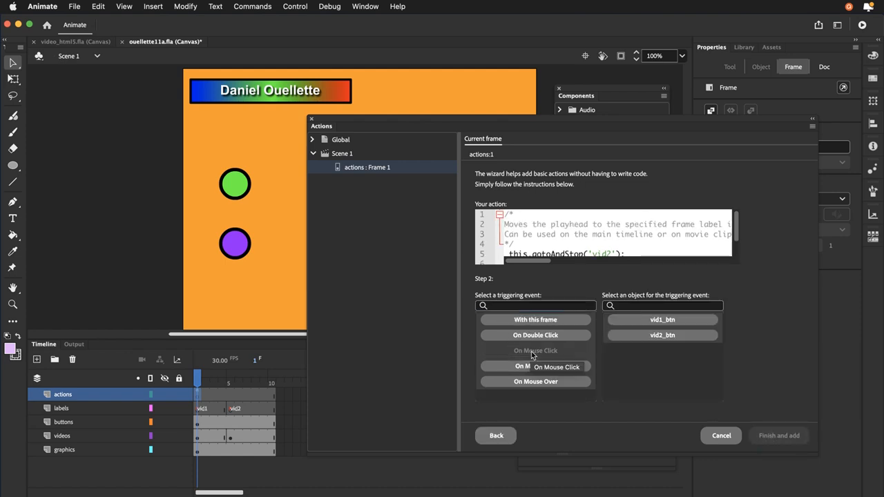
left_click(631, 335)
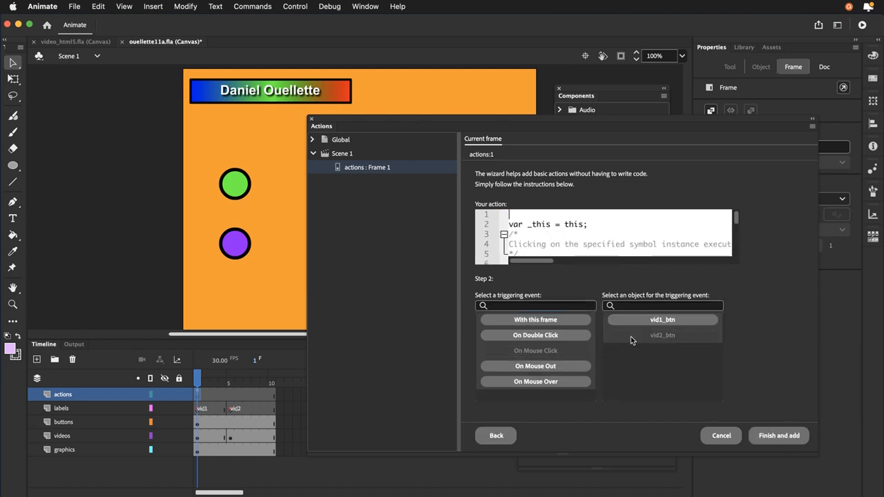
left_click(783, 436)
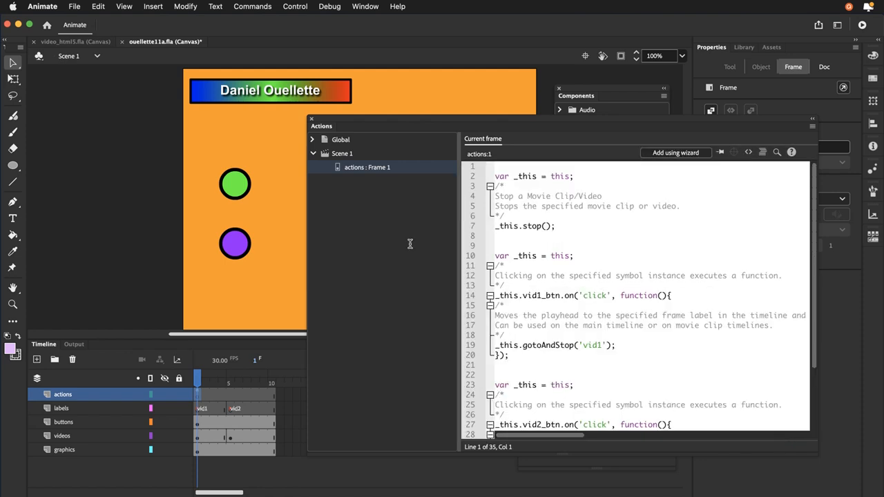
left_click(311, 118)
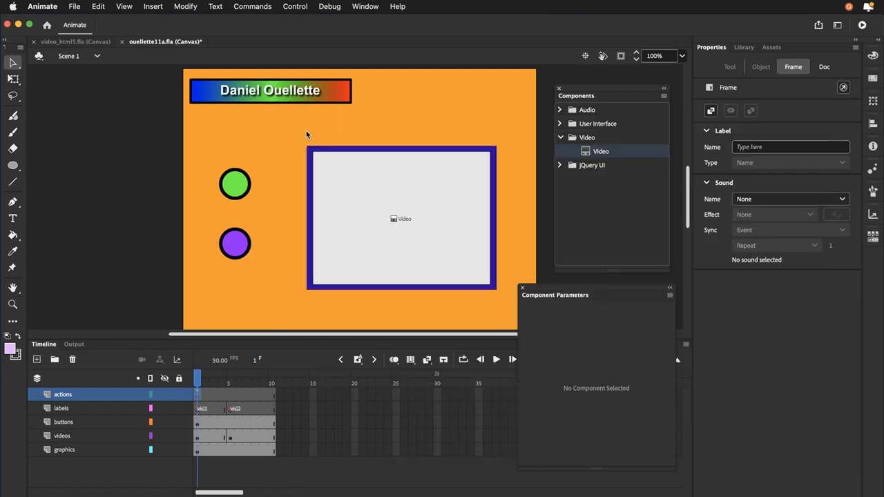
Step: Save the document and test the movie in the browser
left_click(401, 218)
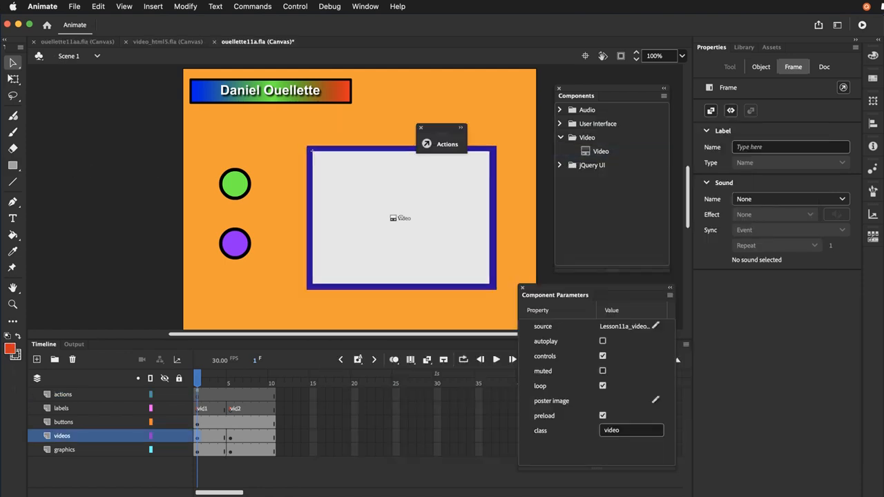
left_click(74, 6)
left_click(88, 108)
key("super+Return")
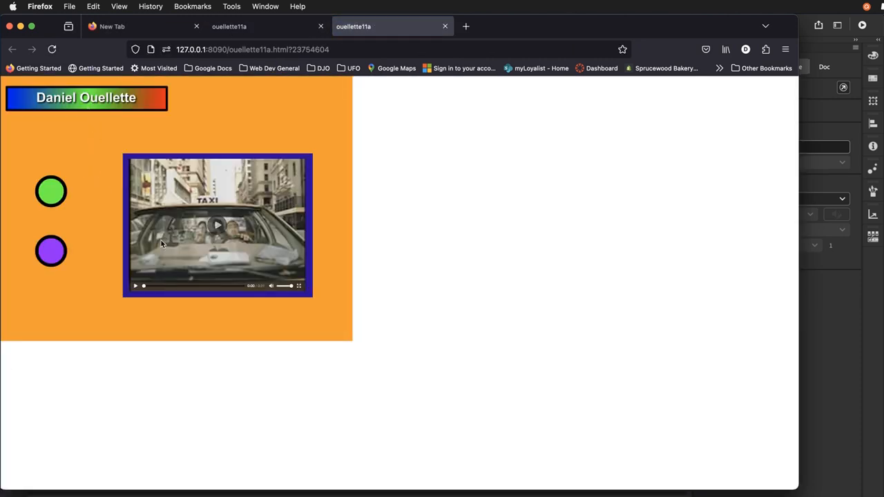
Step: Play and pause the first video in the browser, switch to the second with the purple button and try its playback controls
left_click(216, 225)
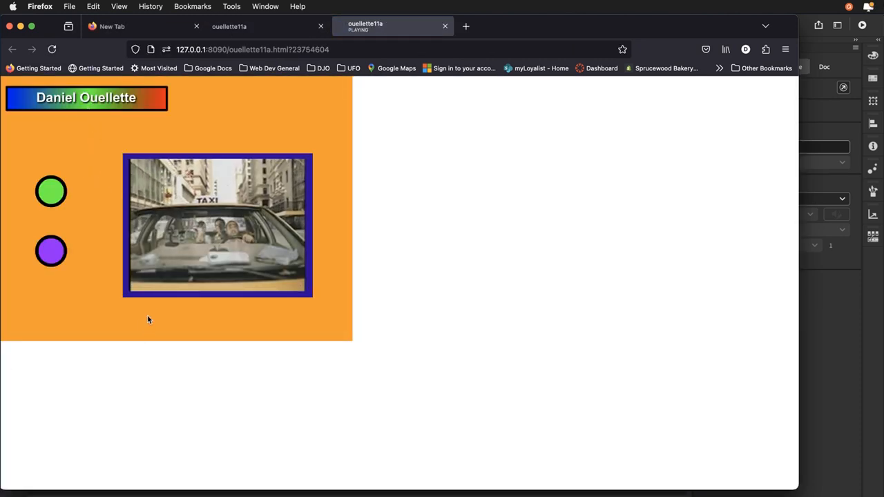
left_click(184, 266)
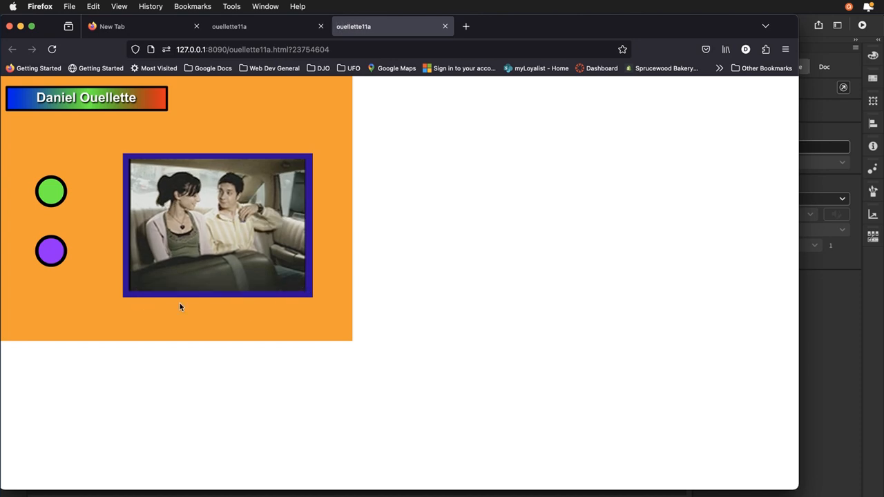
left_click(51, 254)
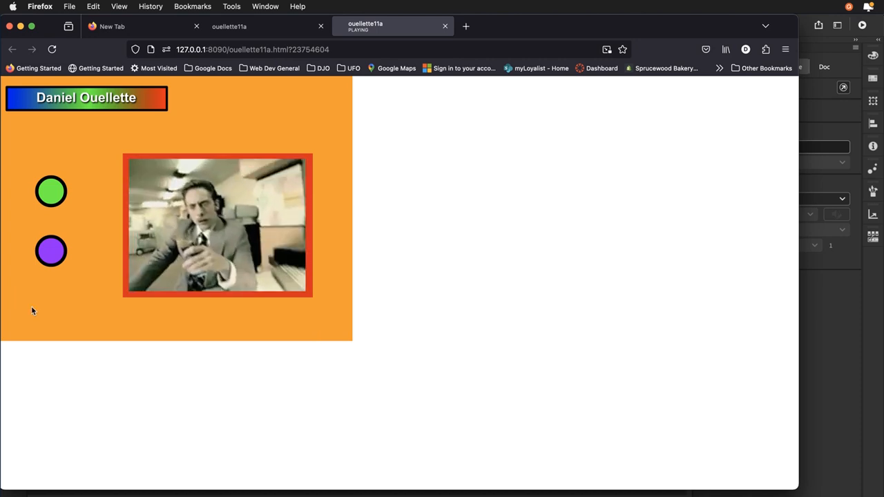
mouse_move(195, 250)
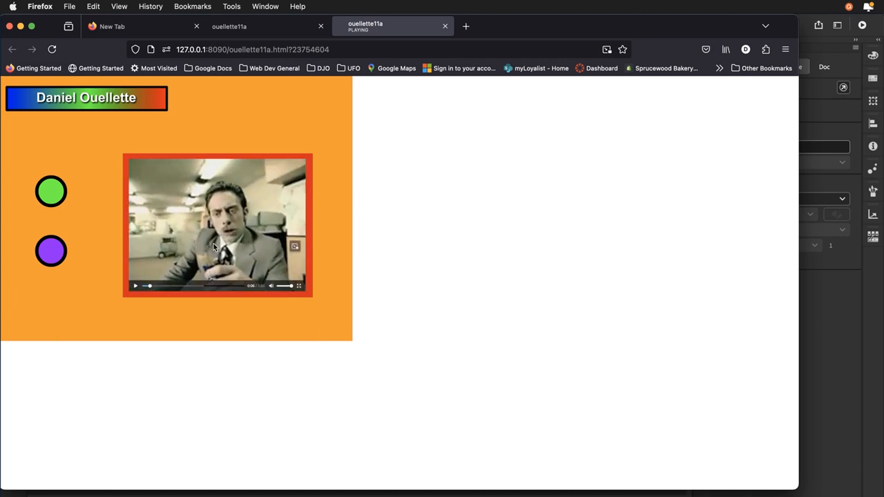
left_click(138, 287)
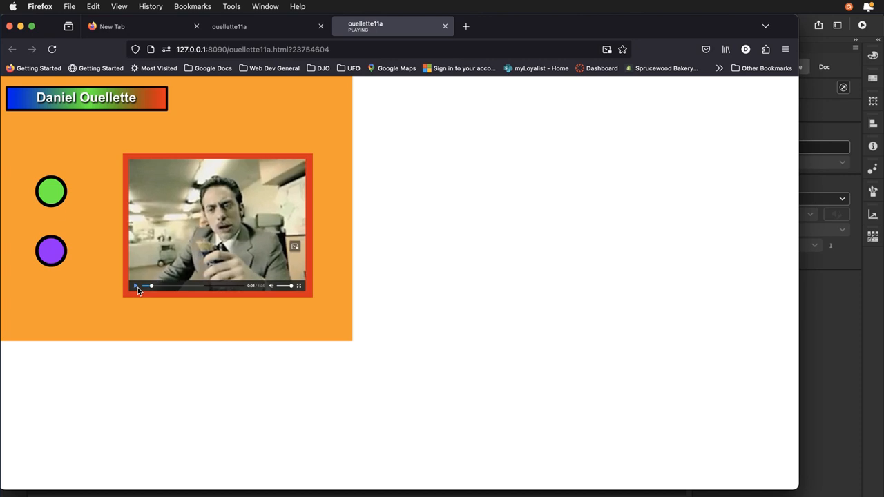
left_click_drag(177, 286, 190, 286)
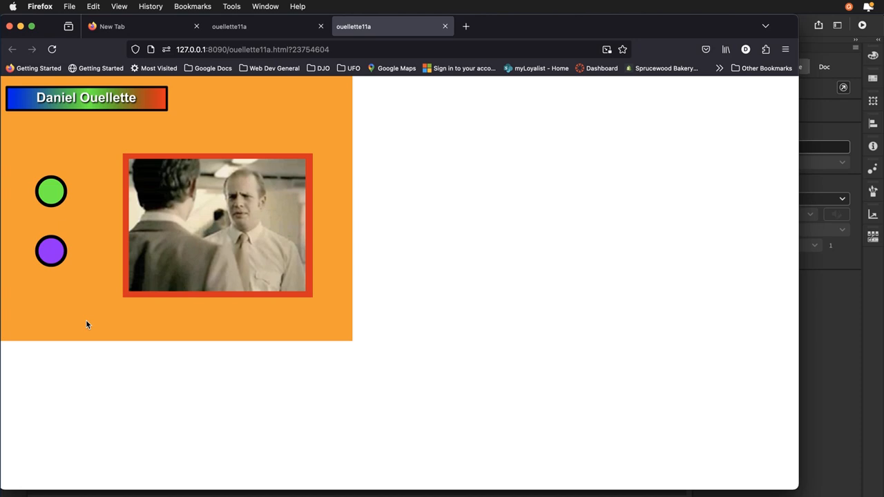
mouse_move(188, 199)
Step: Return to Animate and compare the component parameters of the Video components on frames 1 and 5 of the videos layer
key("super+Tab")
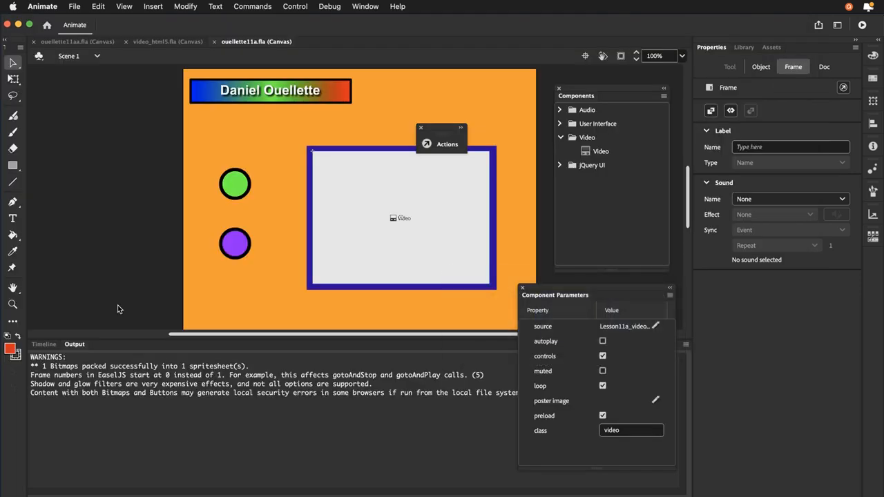
left_click(43, 344)
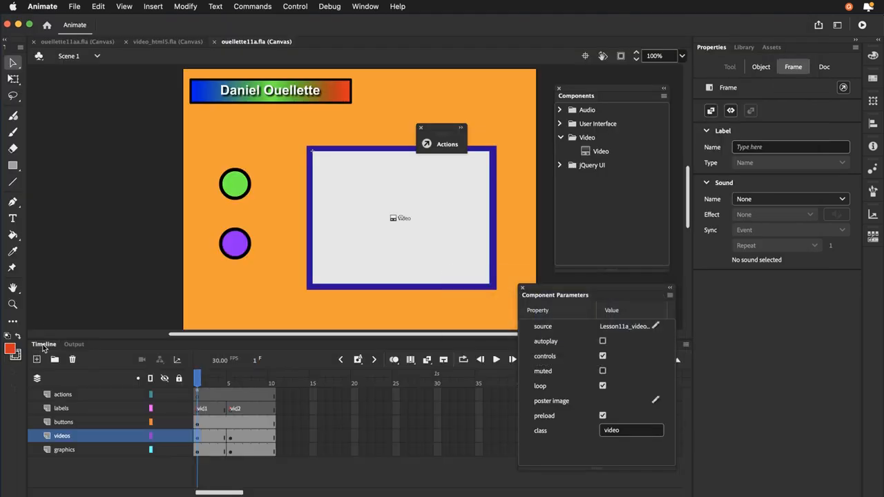
left_click(231, 438)
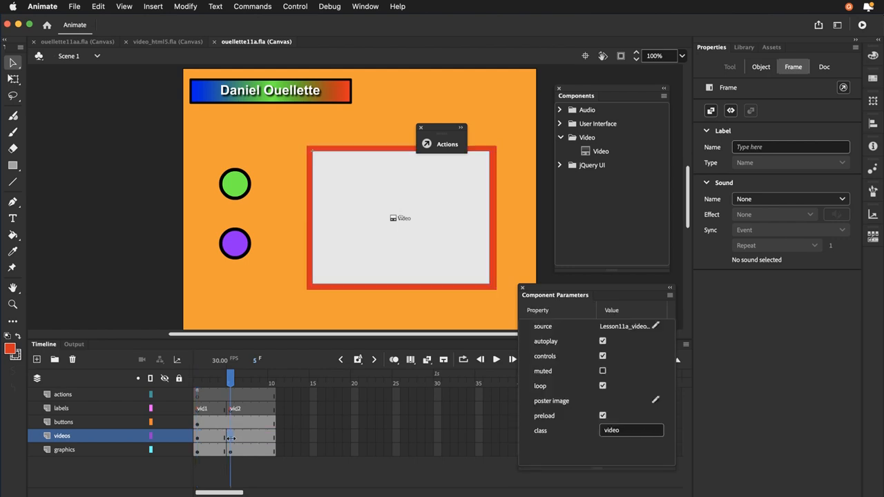
left_click(199, 382)
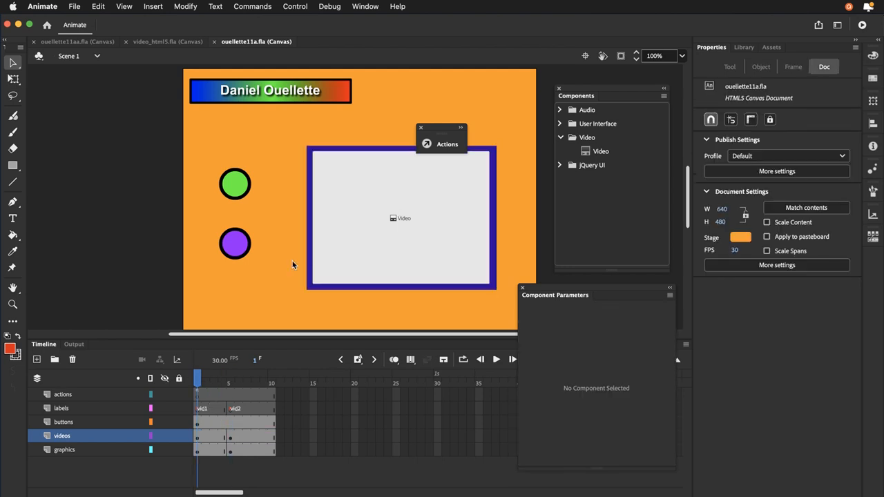
left_click(373, 263)
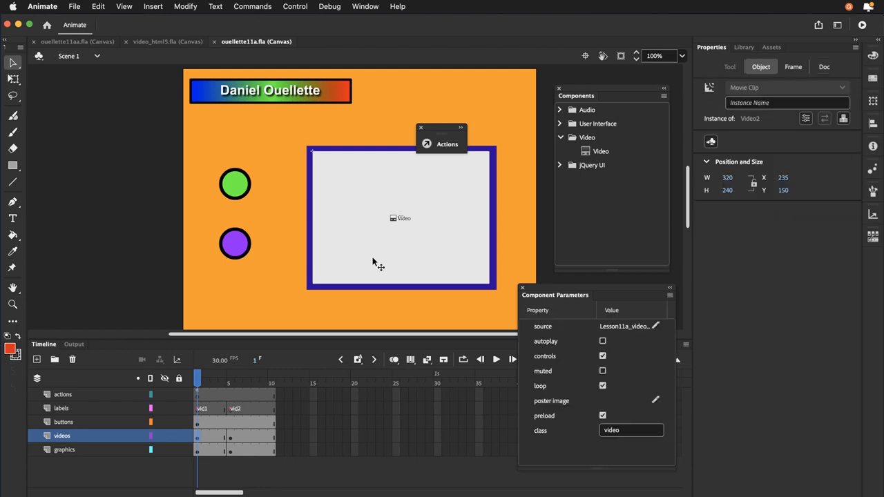
left_click(229, 383)
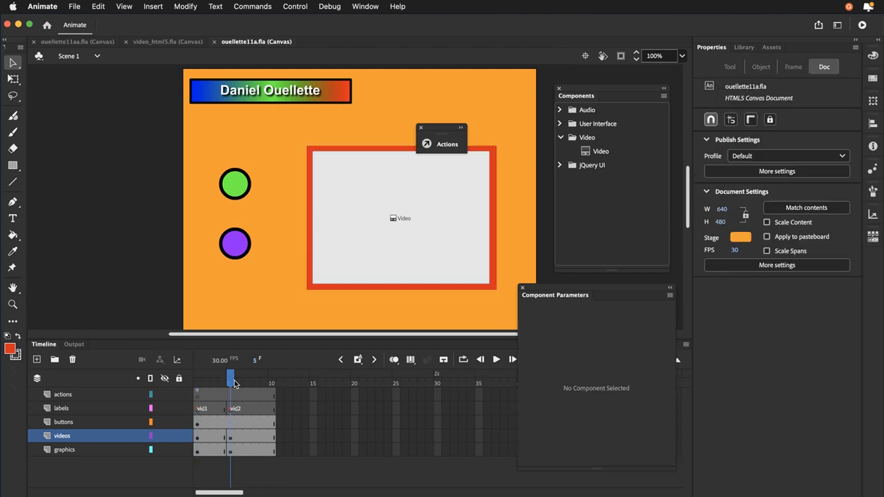
left_click(385, 259)
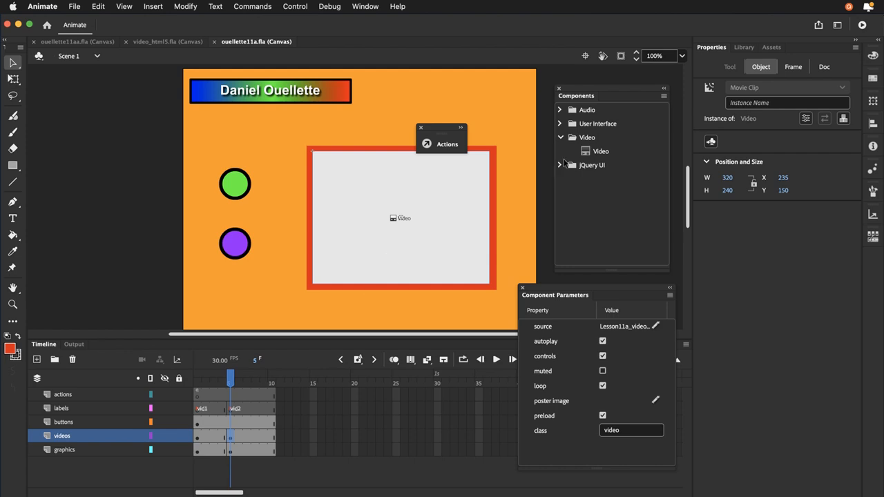